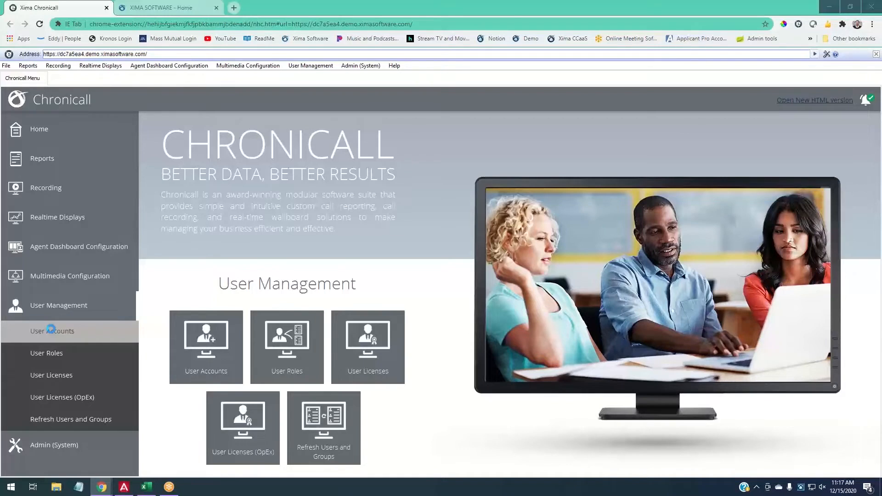
- Open User Management > User Accounts to bring up a blank New User form
left_click(51, 332)
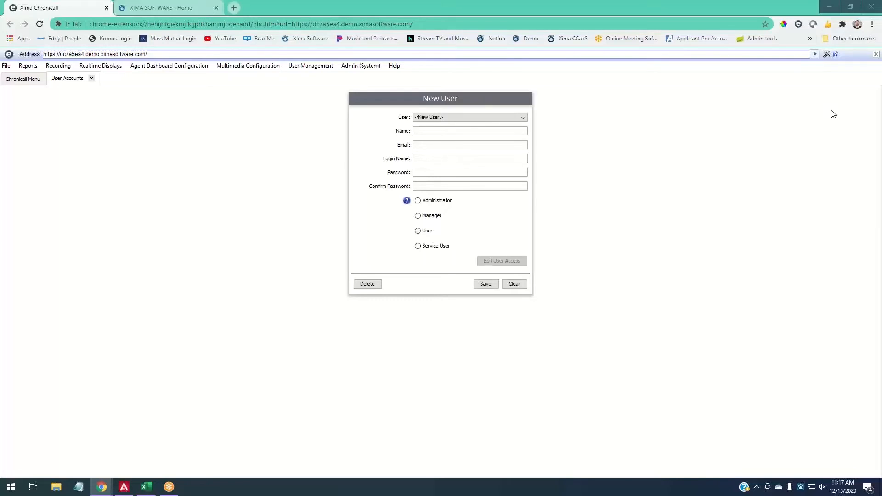
- Enter the new user's full name, e-mail address, login name and password
type("Jane Smith")
left_click(455, 144)
type("jsmith@email.com")
left_click(510, 157)
type("Jsmith")
key("Tab")
type("12341234")
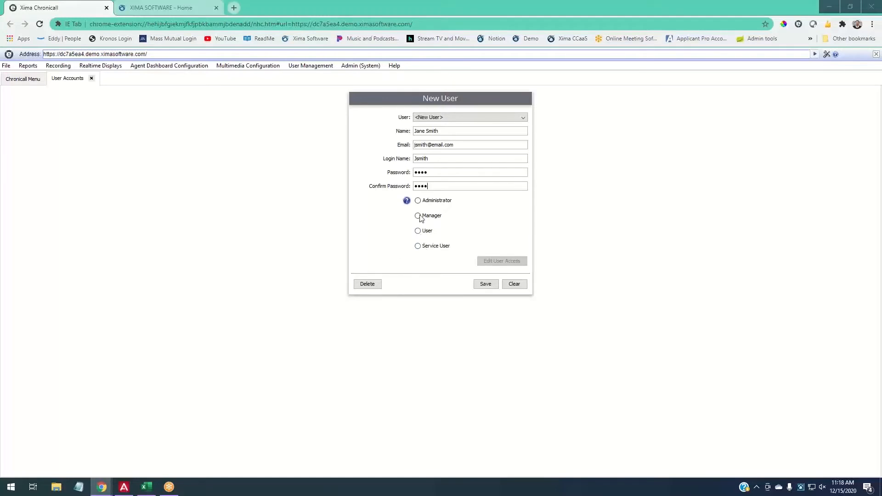
- Review the rights-level definitions, then give the new user the Manager role
left_click(407, 201)
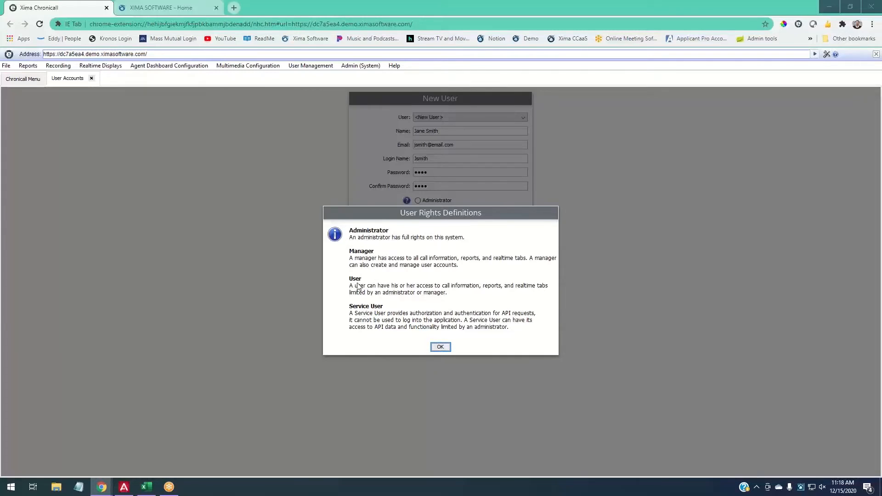
left_click(440, 348)
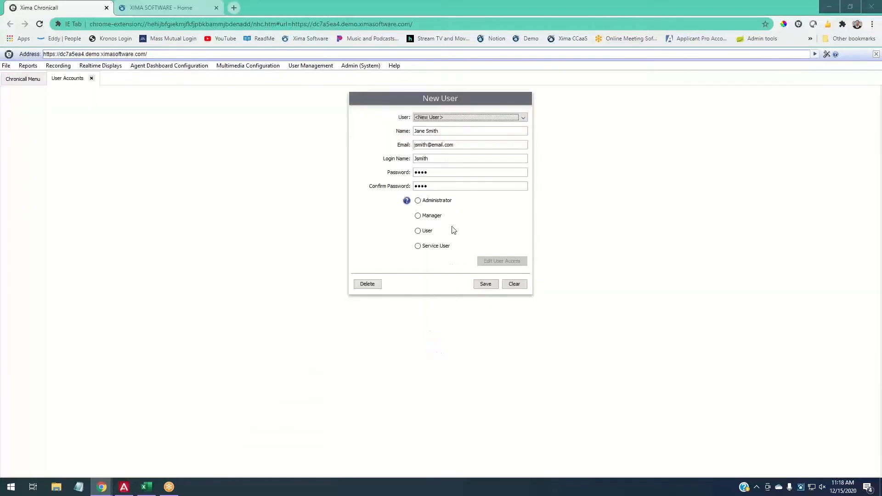
left_click(432, 203)
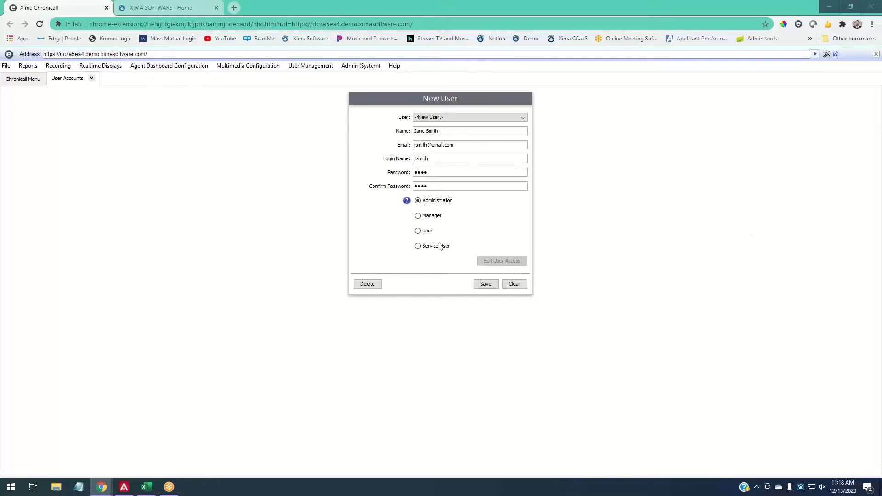
left_click(424, 215)
left_click(24, 80)
left_click(82, 138)
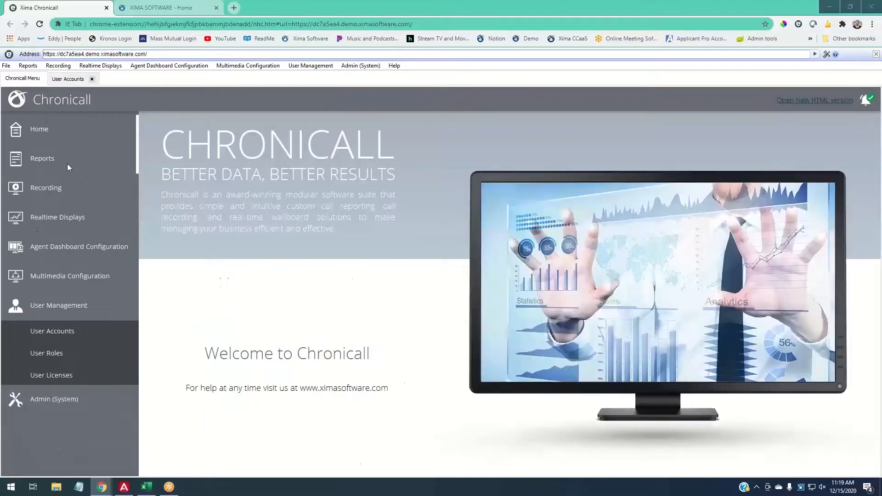
left_click(63, 336)
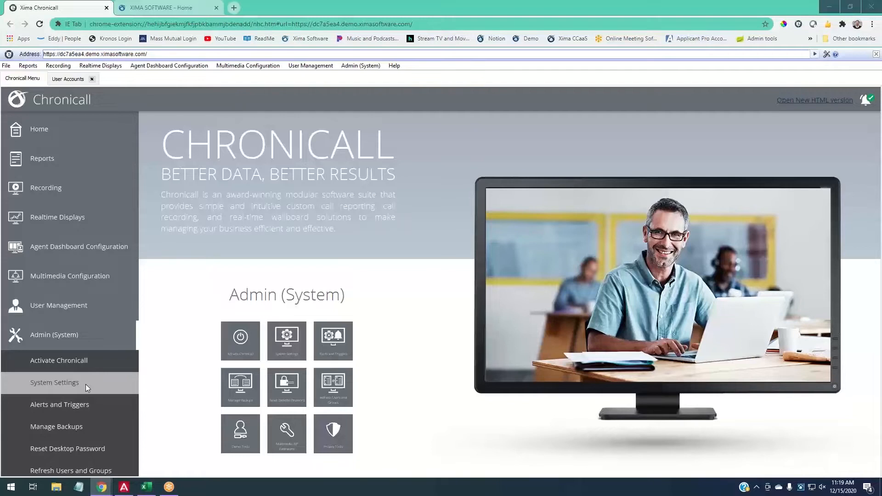
left_click(57, 125)
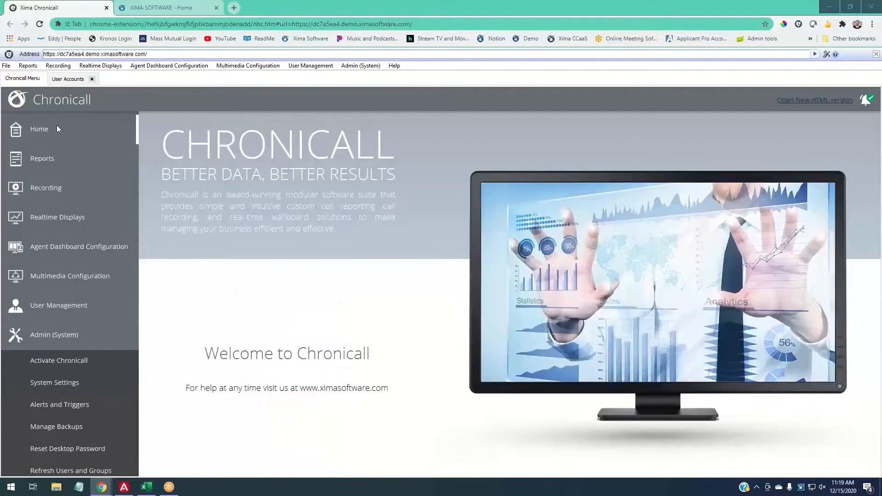
left_click(68, 79)
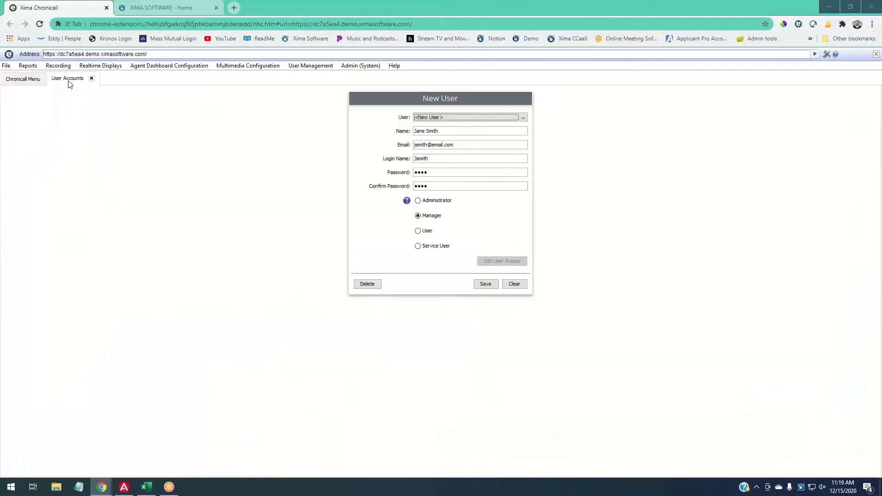
- Switch the new user to User rights and bring up its User Access Control settings
left_click(424, 231)
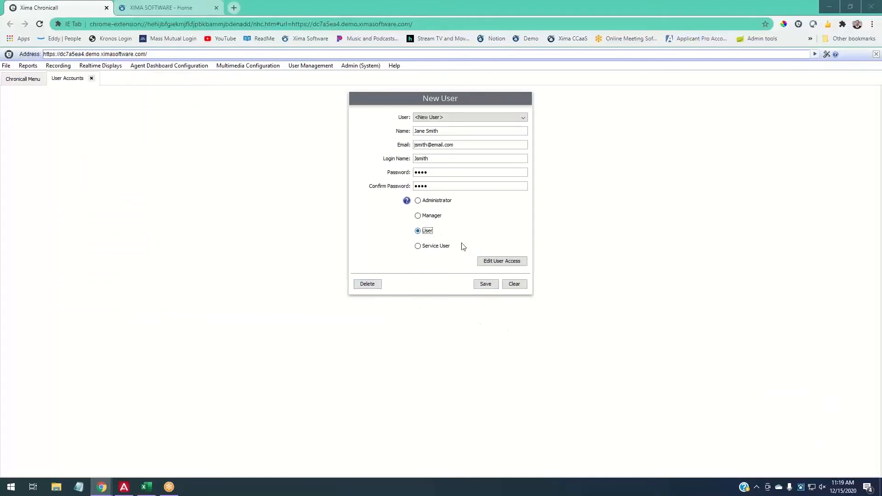
left_click(504, 264)
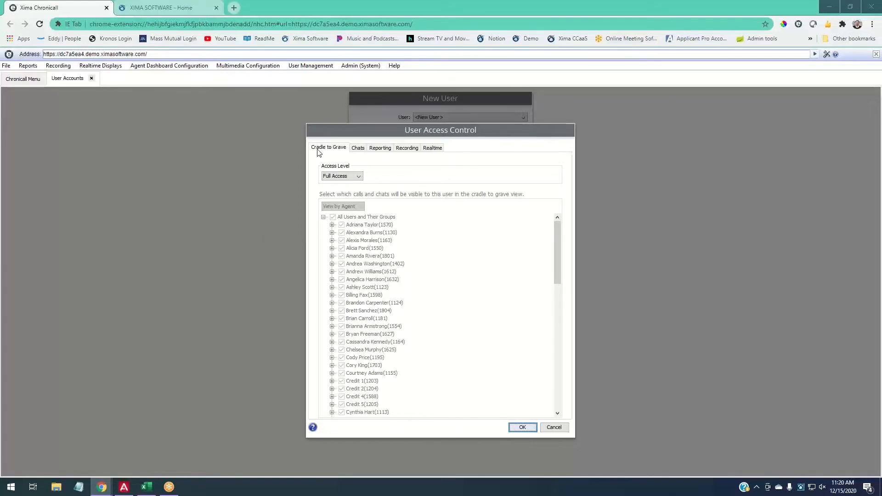
- Set Cradle to Grave access to Partial Access and clear All Users and Their Groups
left_click(341, 177)
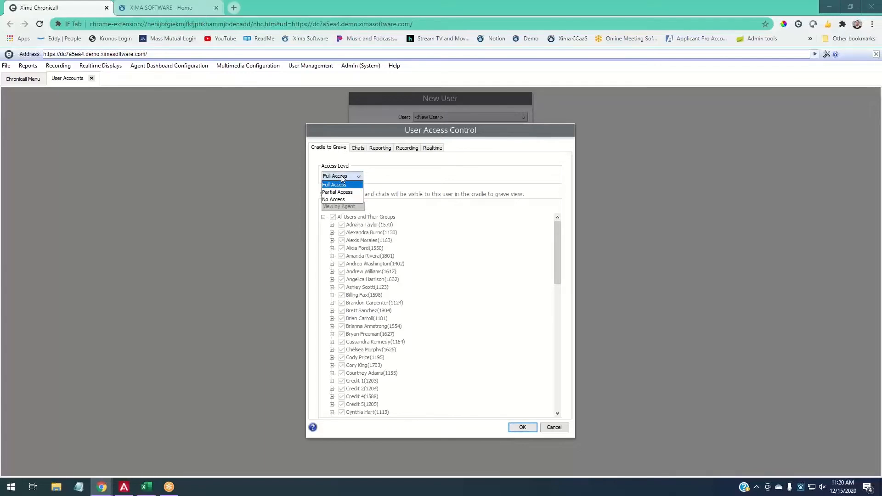
left_click(368, 179)
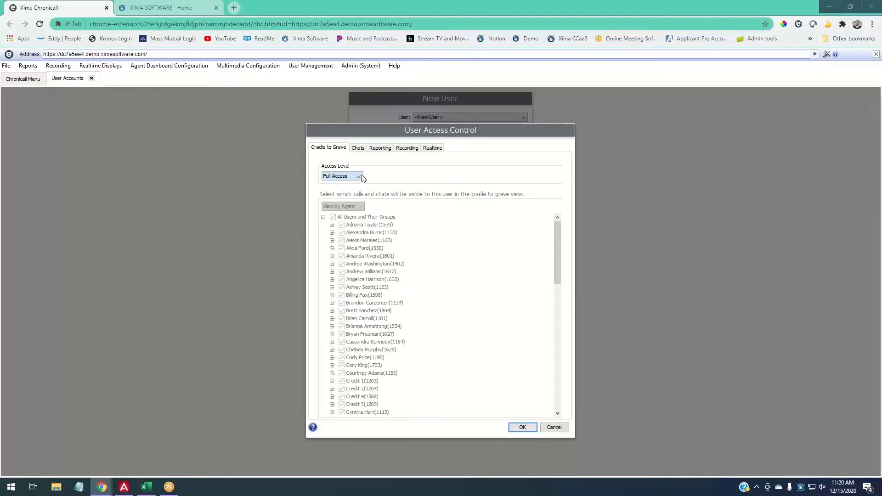
left_click(347, 176)
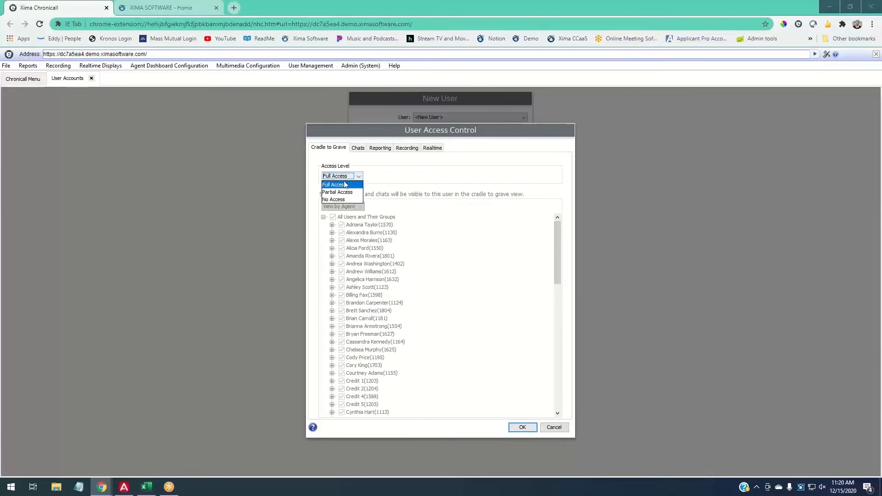
left_click(344, 193)
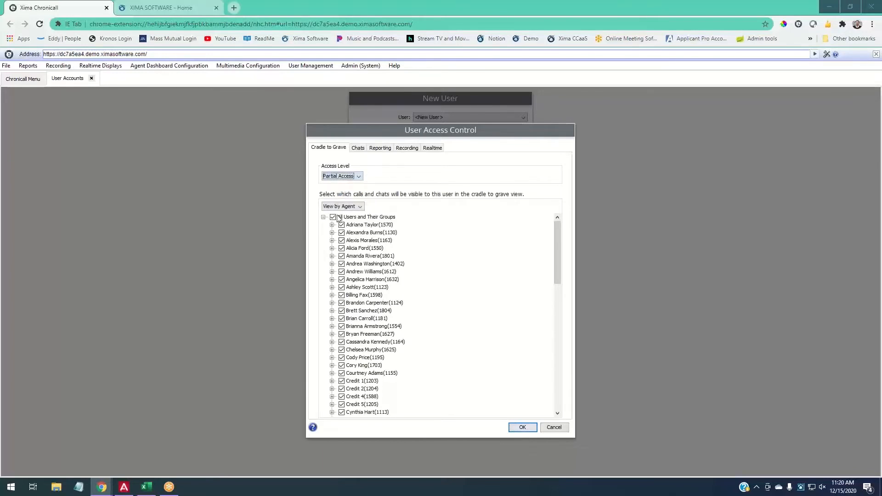
left_click(333, 217)
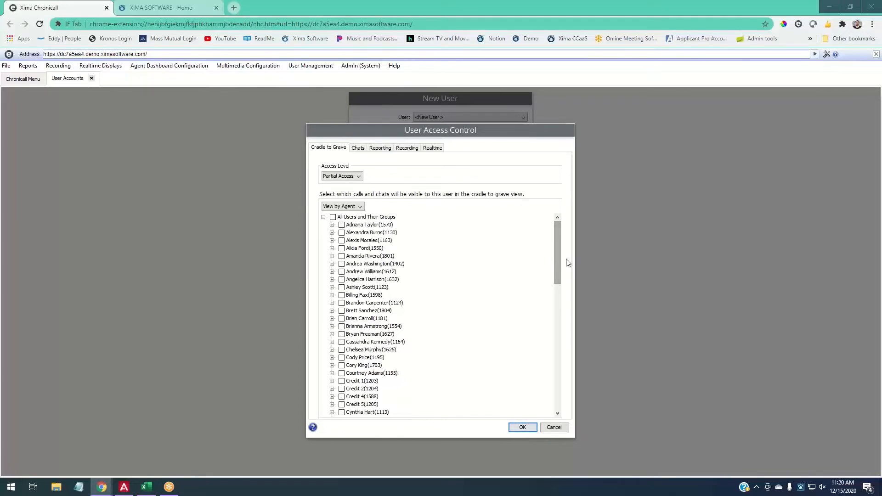
- Tick the ten agents whose calls the user may see in Cradle to Grave
left_click(341, 225)
left_click(342, 233)
left_click(341, 241)
left_click(342, 248)
left_click(342, 256)
left_click(342, 263)
left_click(342, 272)
left_click(342, 280)
left_click(341, 288)
left_click(342, 302)
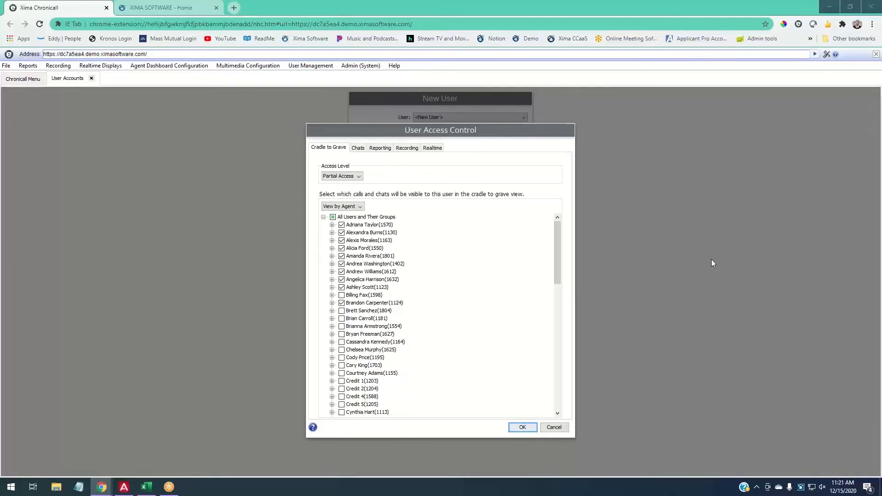
left_click(385, 149)
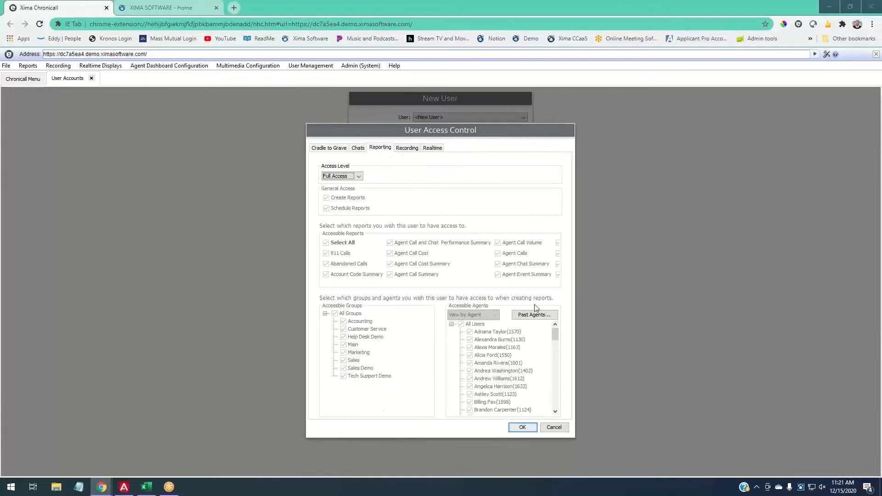
- Set Reporting access to Partial, allowing only Abandoned Calls, Agent Inbound Calls and Agent Outbound Calls
left_click(352, 177)
left_click(351, 193)
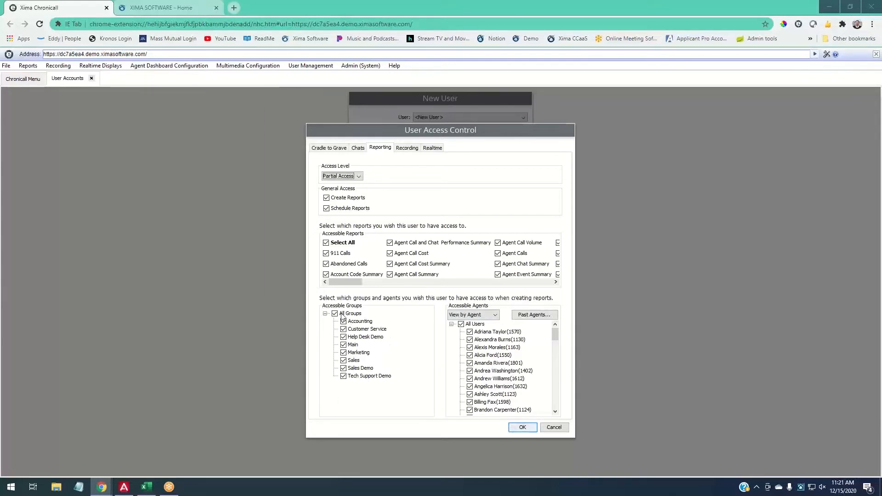
left_click_drag(347, 286, 331, 292)
left_click(327, 244)
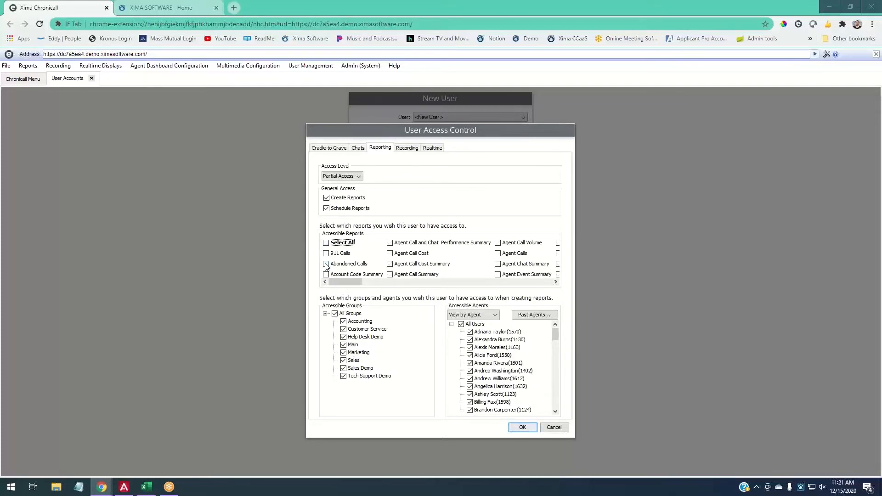
left_click(326, 264)
scroll(390, 281, "right", 3)
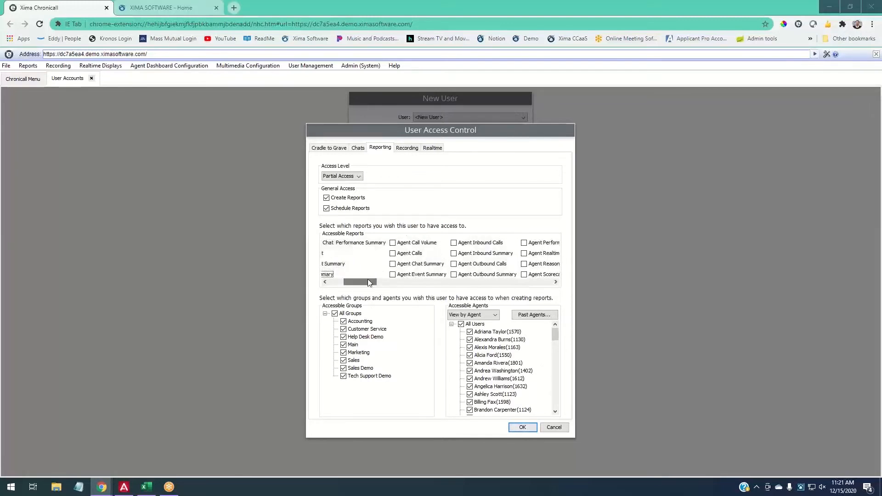
left_click(467, 243)
left_click(478, 264)
- Limit the reportable groups to Customer Service only
left_click_drag(361, 280, 344, 270)
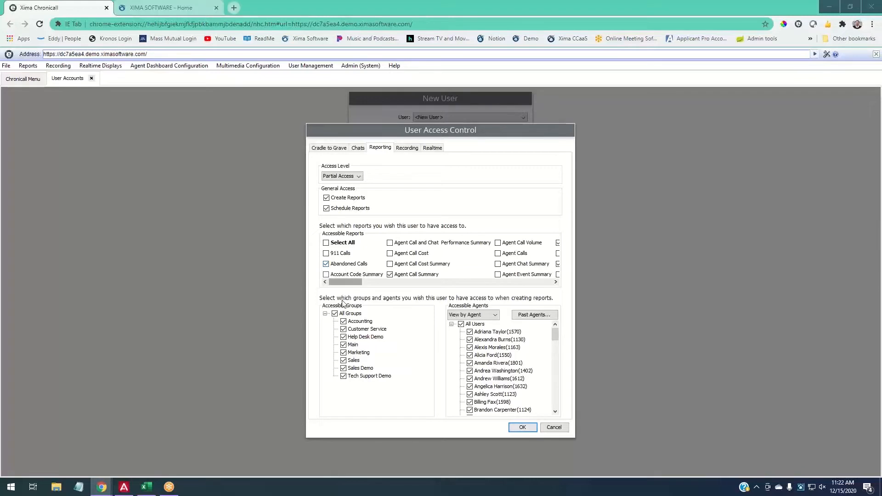
left_click(344, 313)
left_click(355, 329)
- Clear the agent list and re-include every agent except Billing Fax
left_click(461, 324)
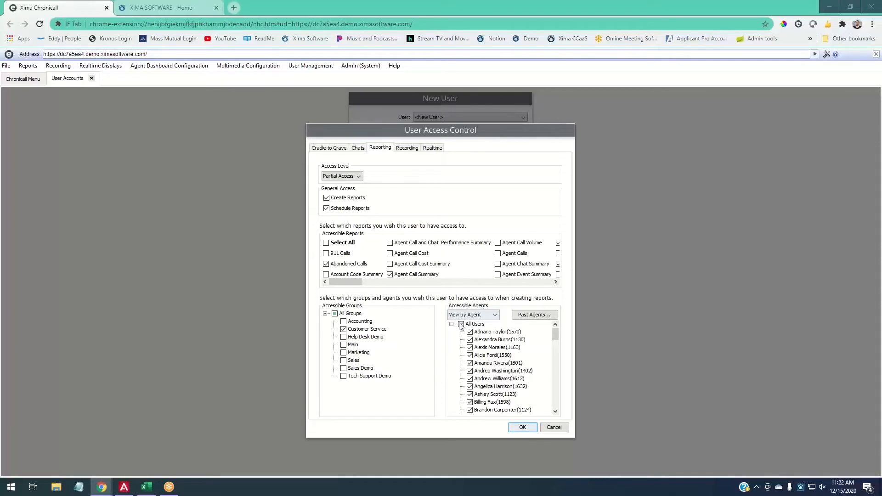
left_click(478, 332)
left_click(477, 339)
left_click(476, 348)
left_click(476, 355)
left_click(474, 363)
left_click(473, 371)
left_click(471, 379)
left_click(470, 387)
left_click(471, 394)
left_click(471, 410)
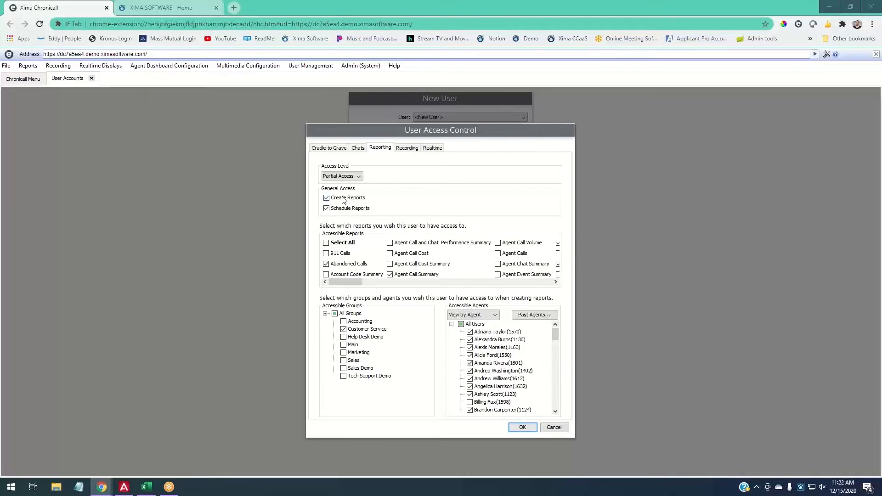
- Uncheck Create Reports while keeping Schedule Reports enabled
left_click(327, 199)
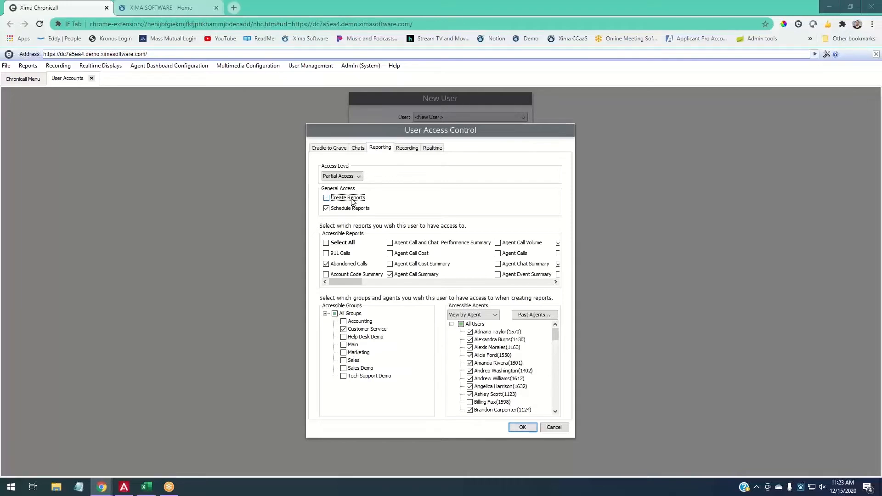
left_click(333, 210)
left_click(333, 210)
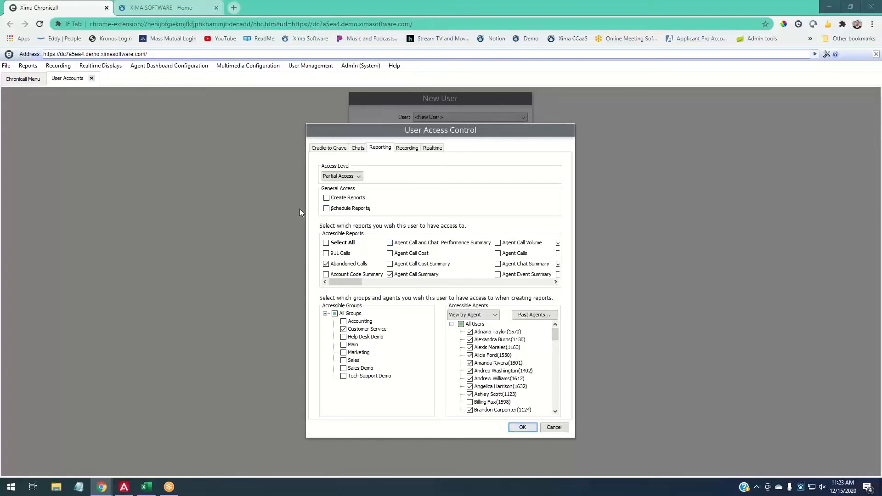
left_click(329, 209)
- Set the Recording access level to Partial Access
left_click(407, 147)
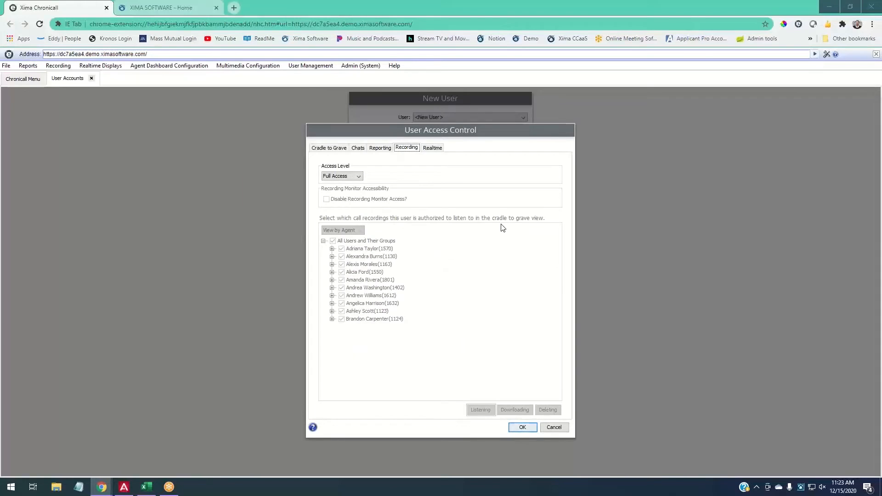
left_click(346, 177)
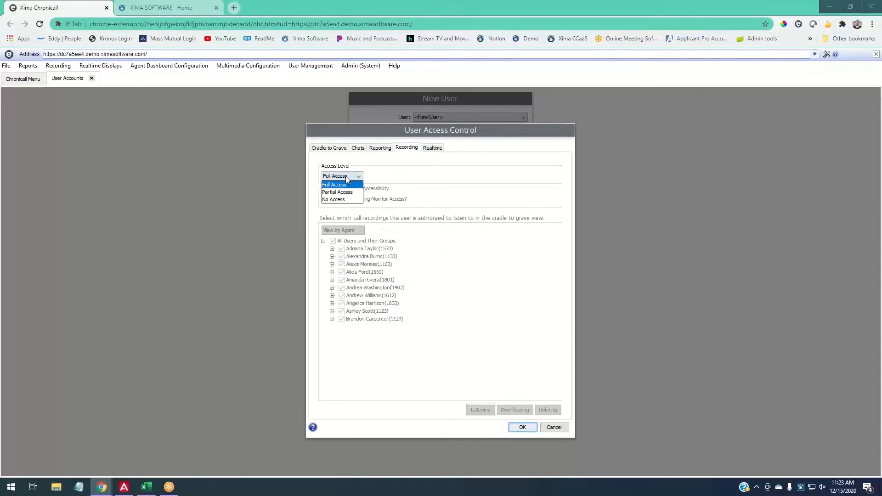
left_click(349, 192)
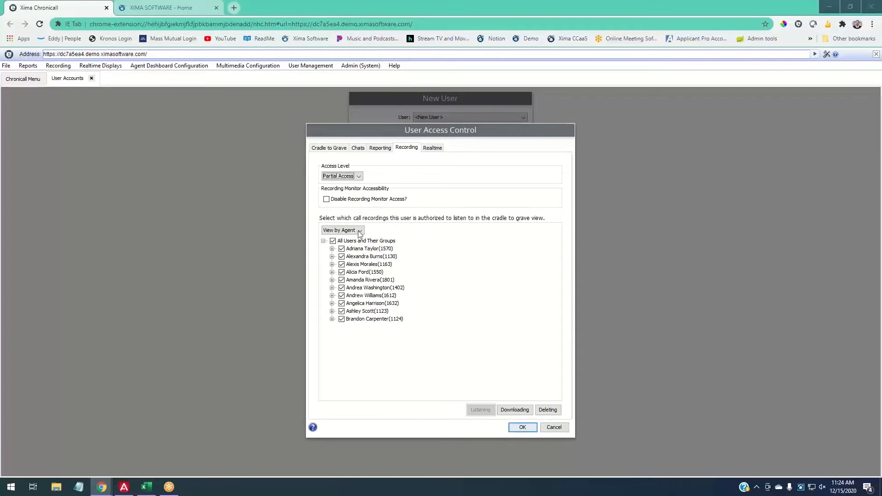
- Keep listening and downloading allowed for all agents while denying deleting for every agent
left_click(361, 266)
left_click(372, 266)
left_click(511, 414)
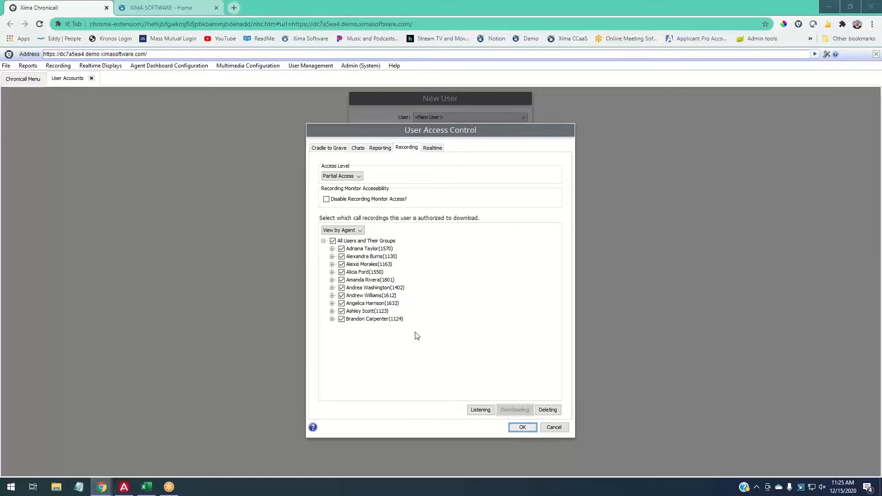
left_click(333, 241)
left_click(547, 409)
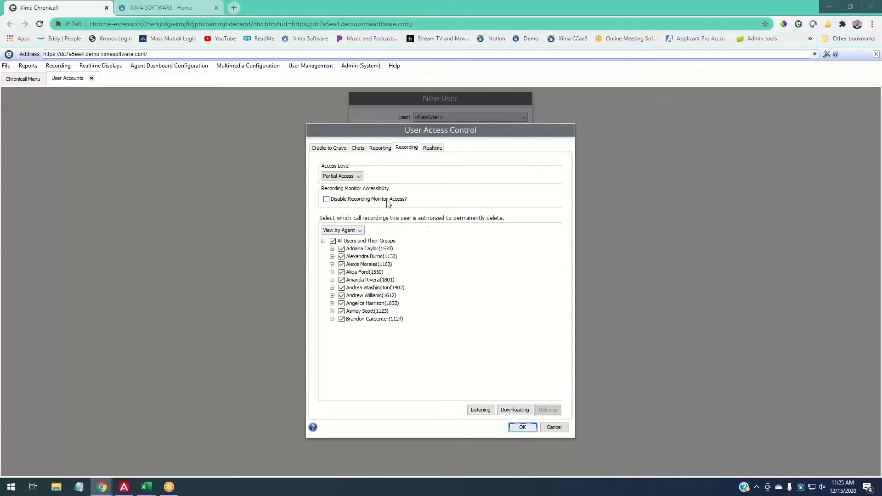
left_click(333, 241)
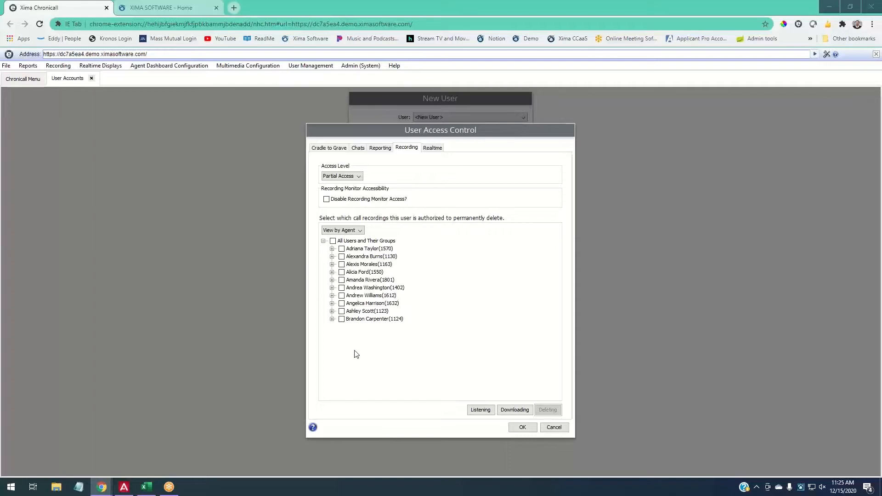
left_click(479, 411)
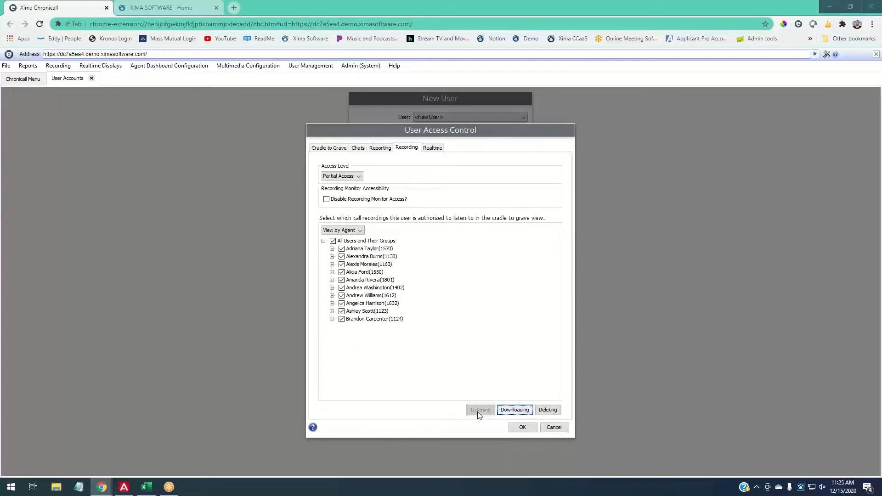
left_click(506, 406)
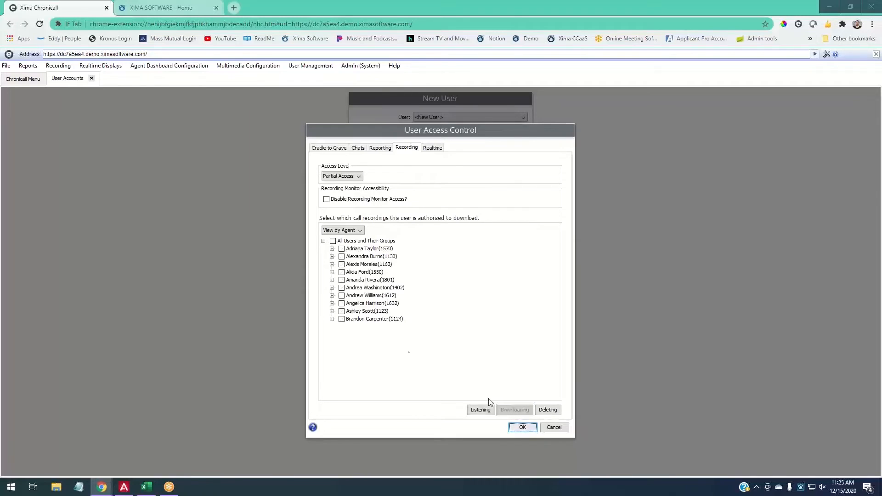
left_click(333, 241)
left_click(552, 412)
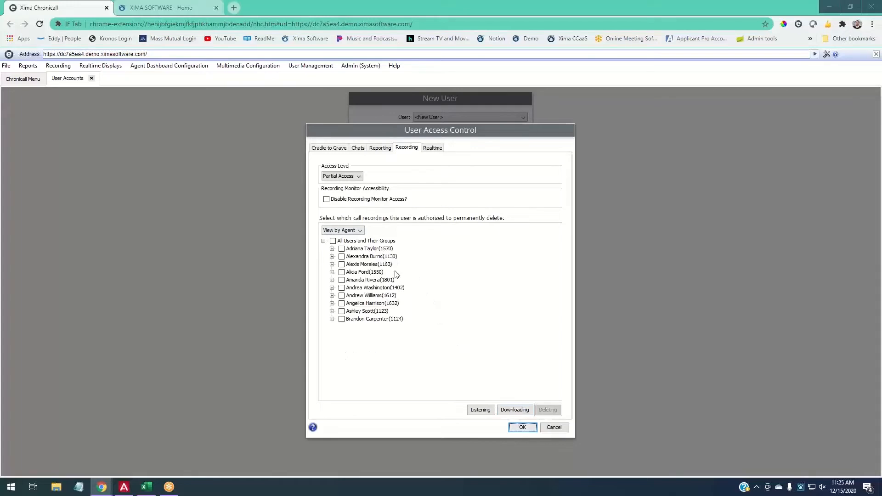
left_click(330, 148)
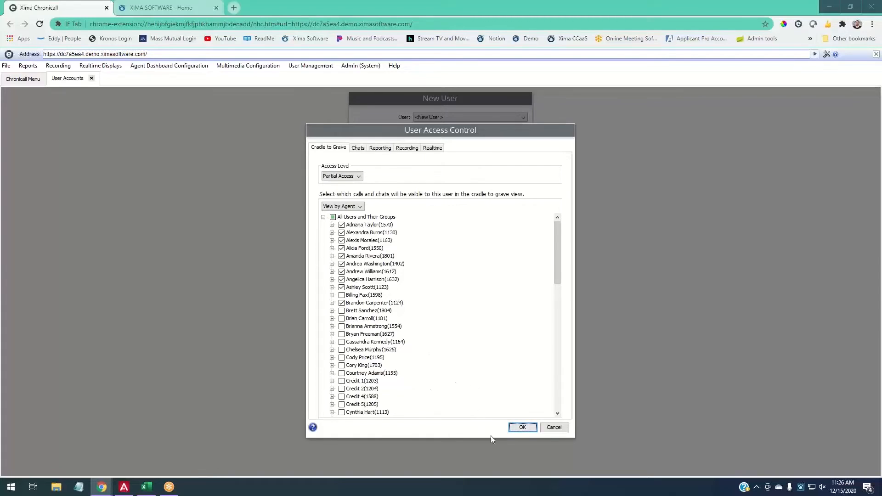
- Apply the access settings, save the new account, and reopen it in the Edit User form
left_click(523, 427)
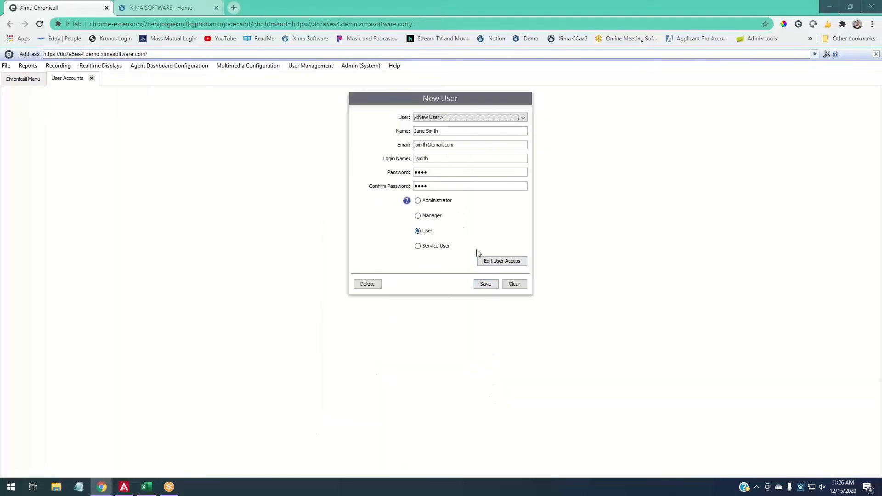
left_click(432, 118)
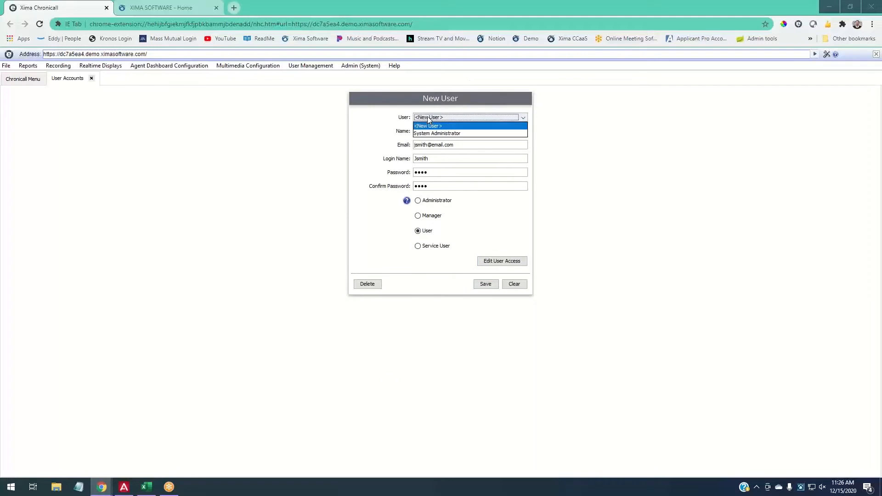
left_click(351, 138)
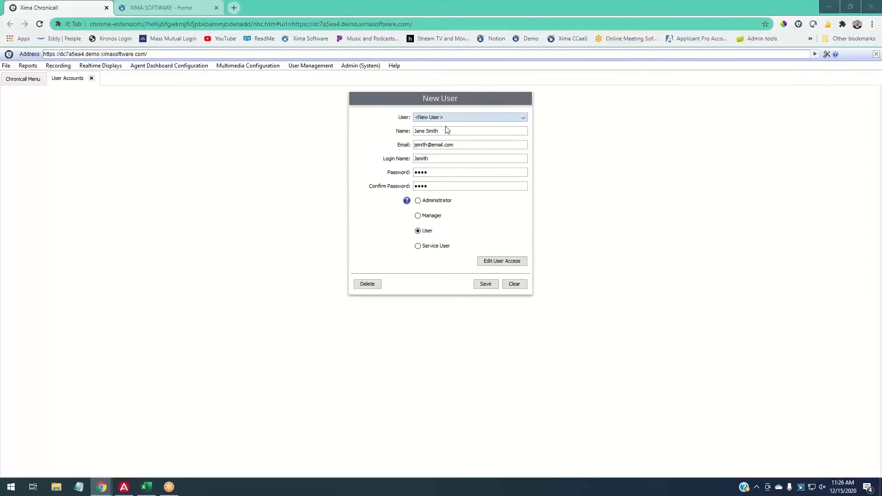
key("Return")
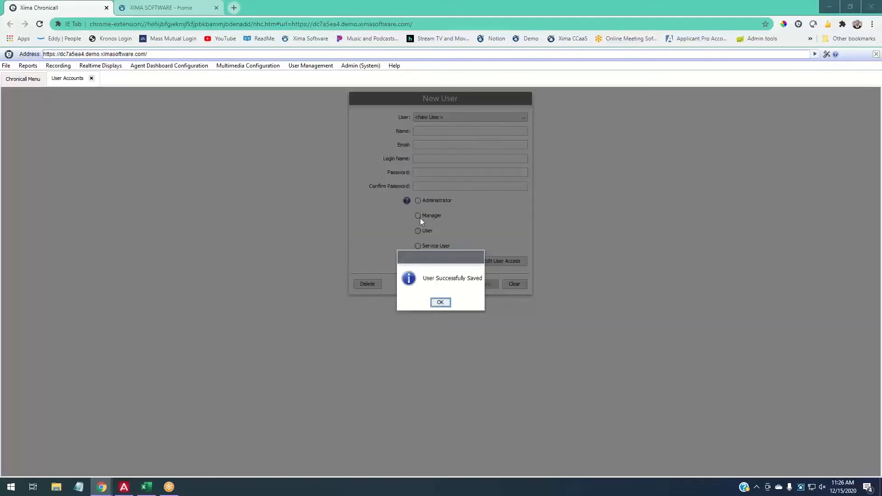
left_click(437, 303)
left_click(450, 119)
left_click(436, 132)
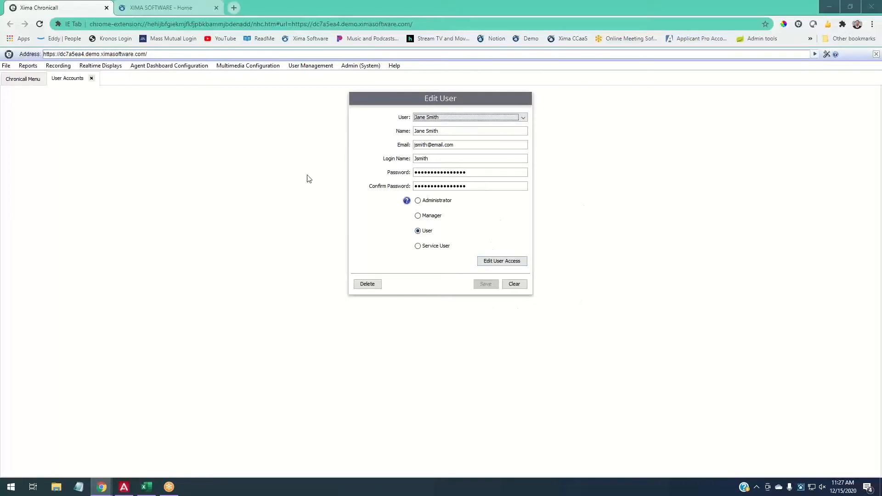
- Close the User Accounts tab and go to the Reports page
left_click(91, 79)
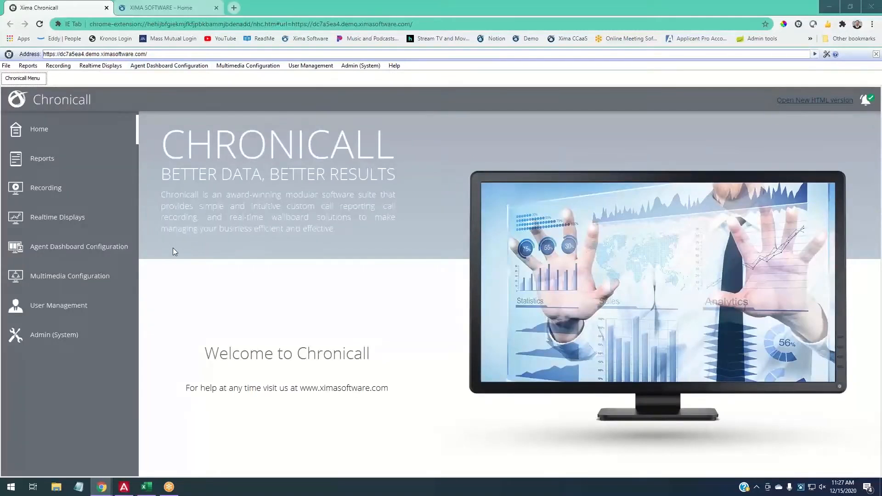
left_click(35, 159)
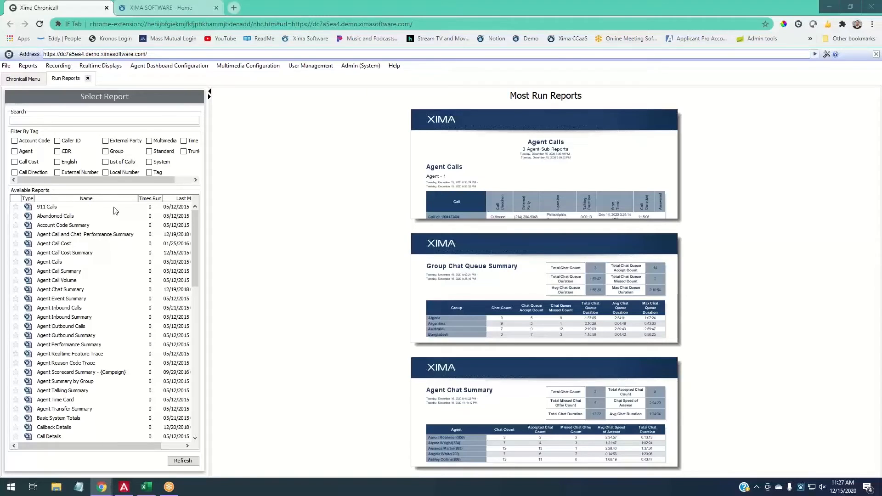
scroll(111, 226, "down", 8)
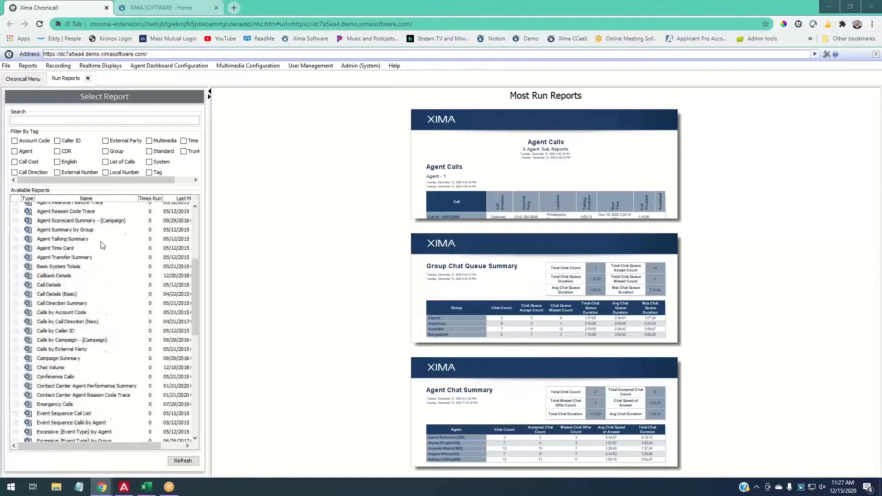
scroll(102, 246, "down", 7)
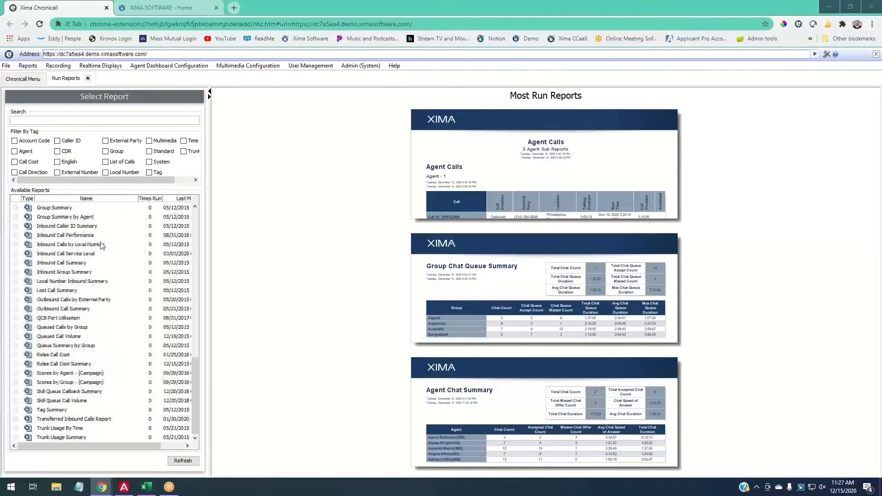
scroll(102, 246, "up", 15)
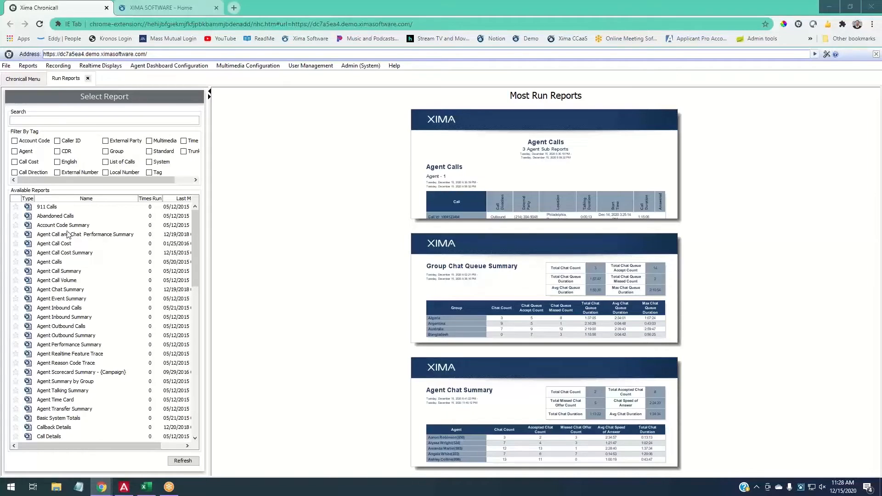
left_click(71, 177)
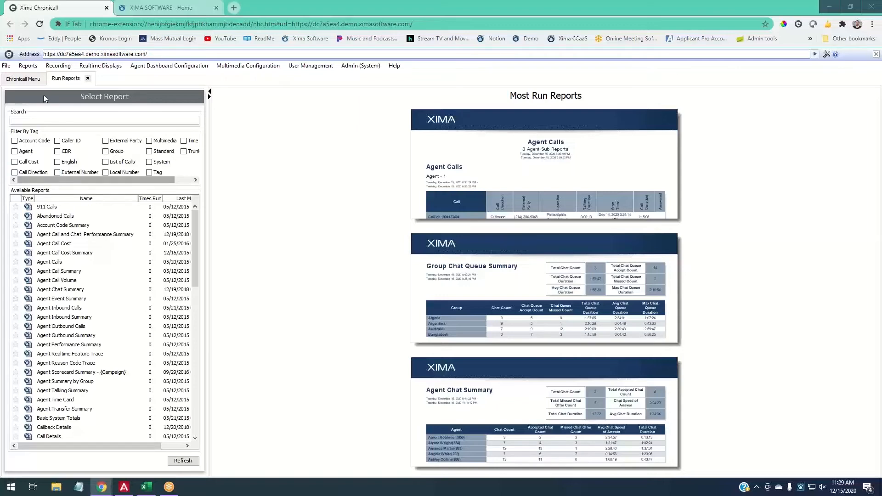
left_click(30, 122)
type("agenet")
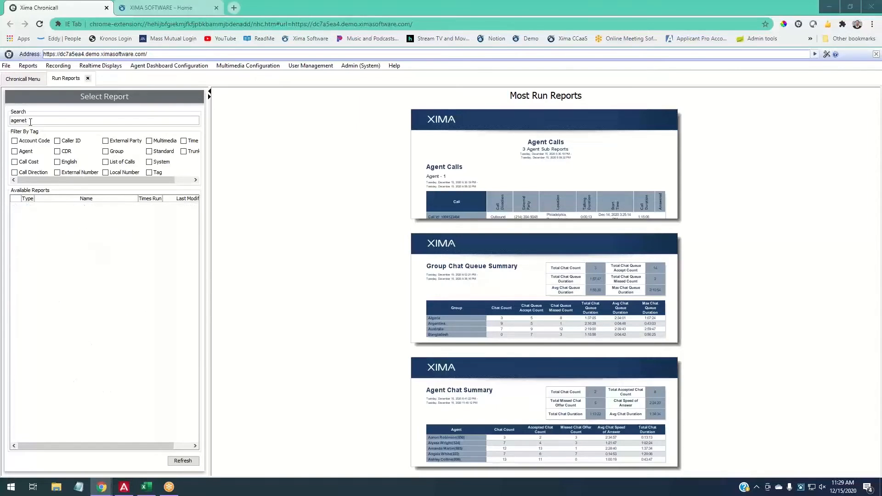
key("BackSpace")
key("BackSpace")
type("t")
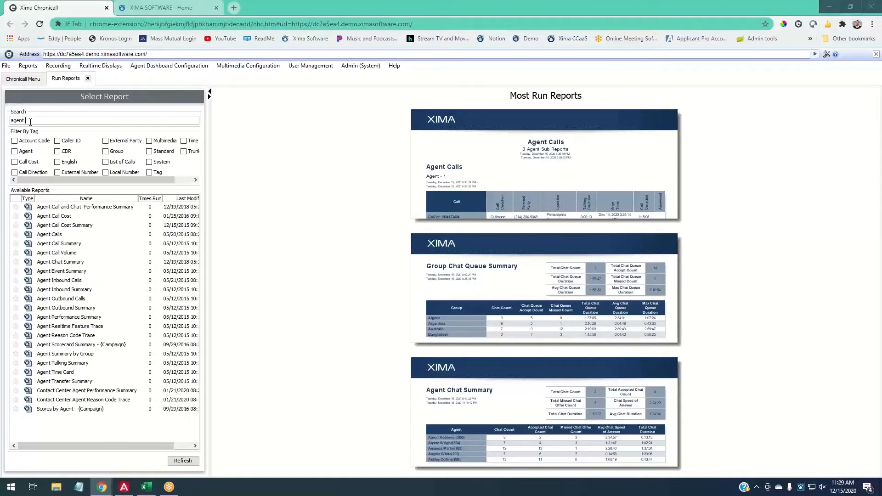
left_click_drag(31, 122, 8, 123)
key("BackSpace")
left_click(25, 152)
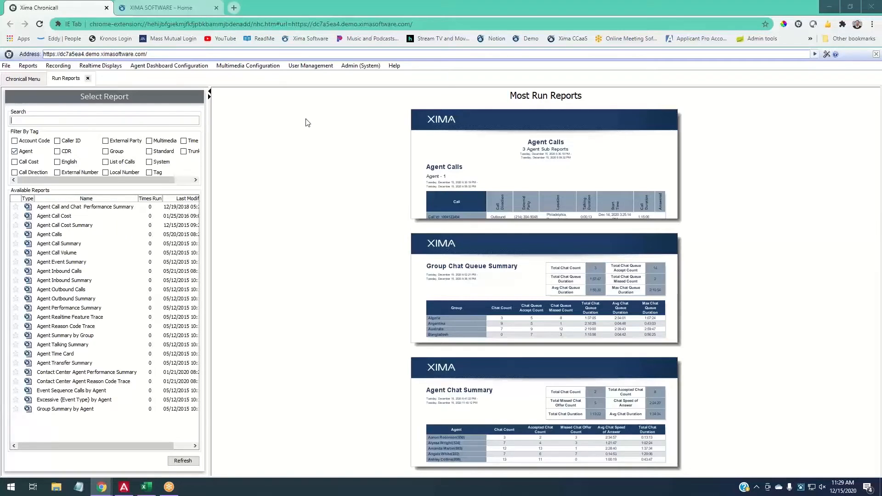
type("inbound")
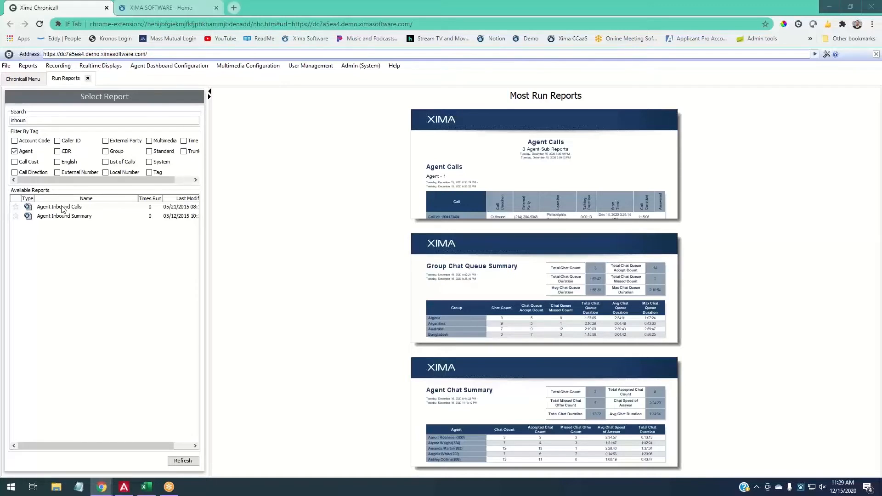
key("BackSpace")
key("BackSpace")
key("BackSpace")
key("BackSpace")
key("BackSpace")
key("BackSpace")
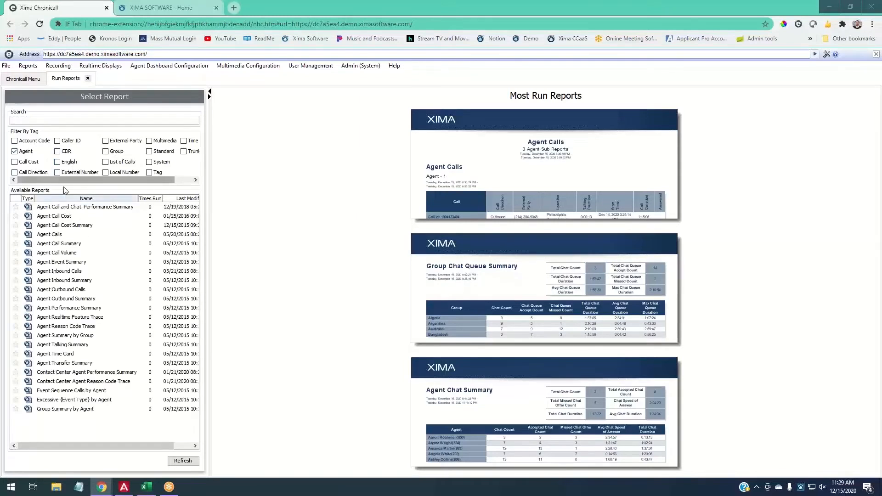
left_click(14, 151)
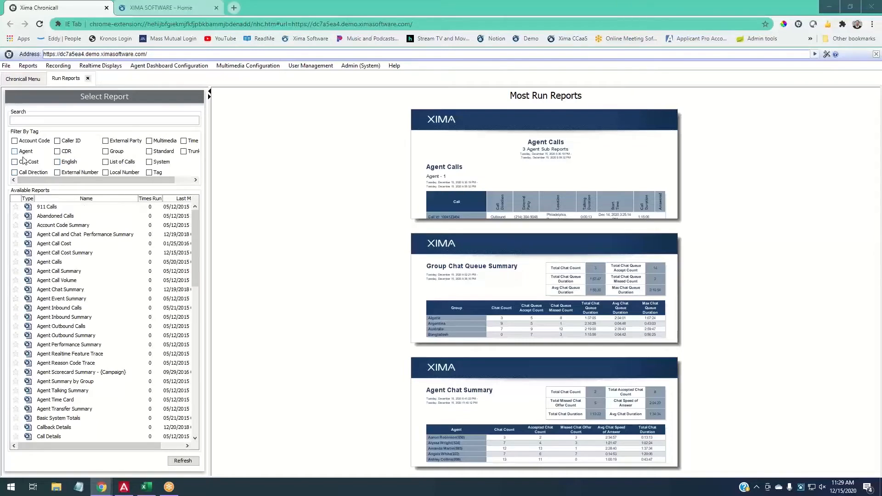
left_click(25, 153)
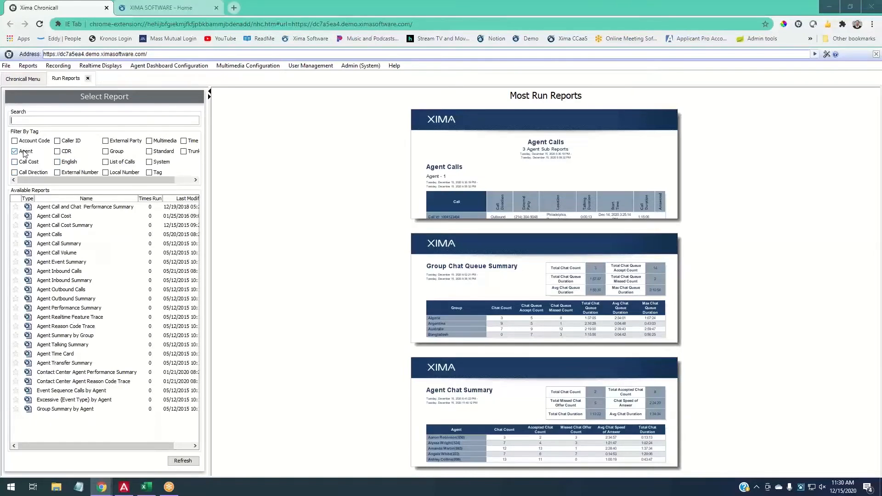
left_click(25, 152)
left_click(119, 141)
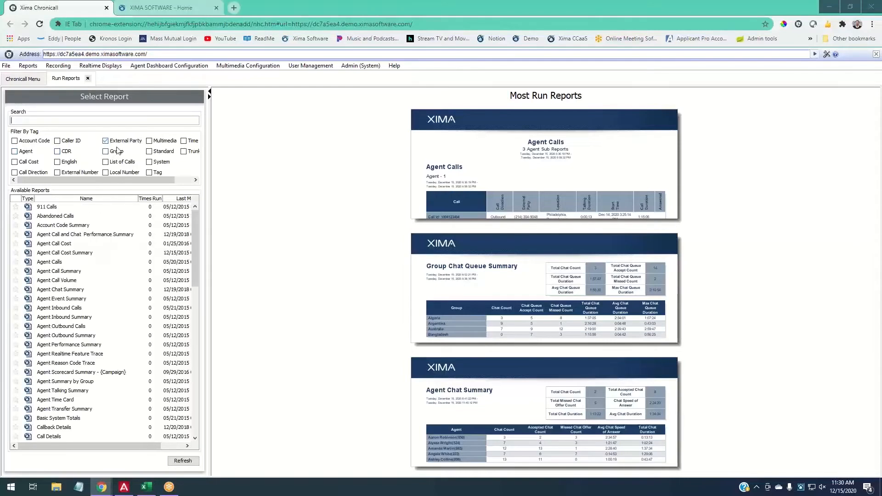
left_click(115, 151)
left_click(63, 150)
left_click(106, 151)
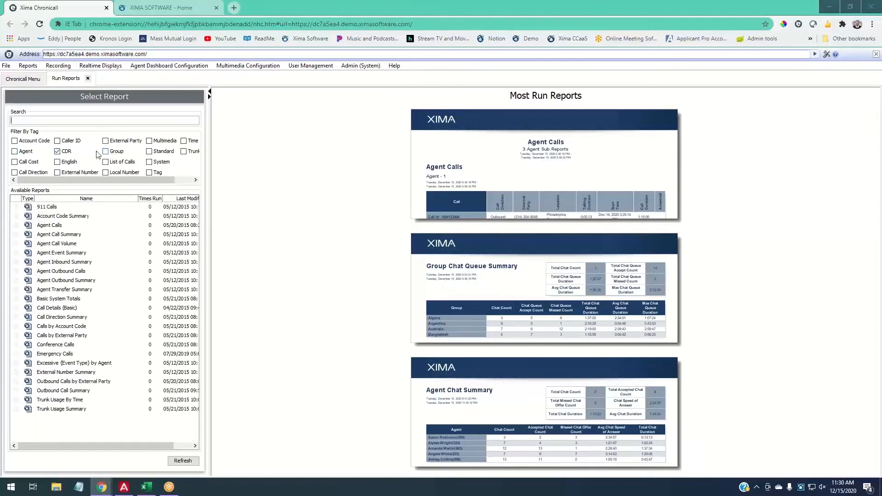
left_click(65, 152)
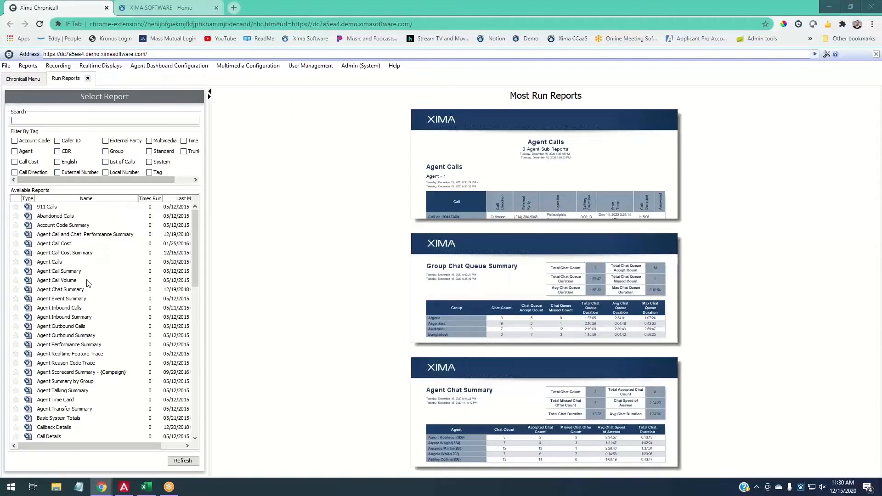
left_click(34, 116)
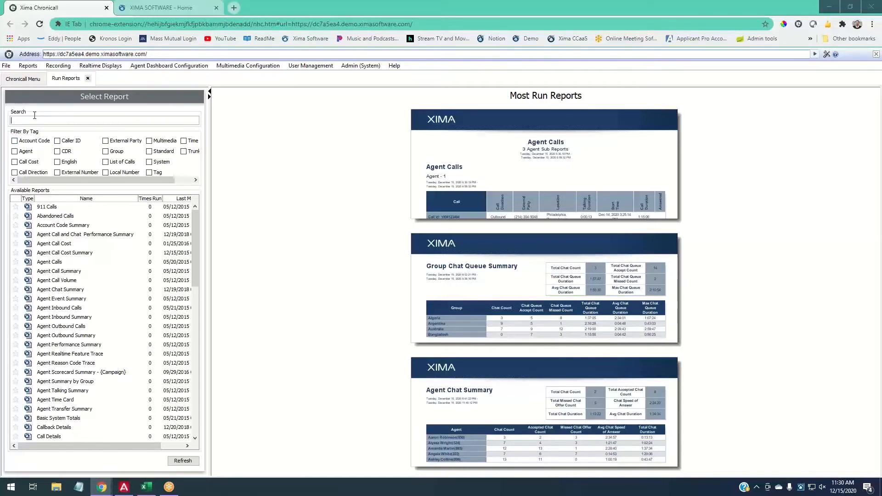
- Preview Agent Calls, briefly refresh Agent Inbound Summary, then refresh back to the Agent Calls preview
left_click(17, 264)
left_click(18, 318)
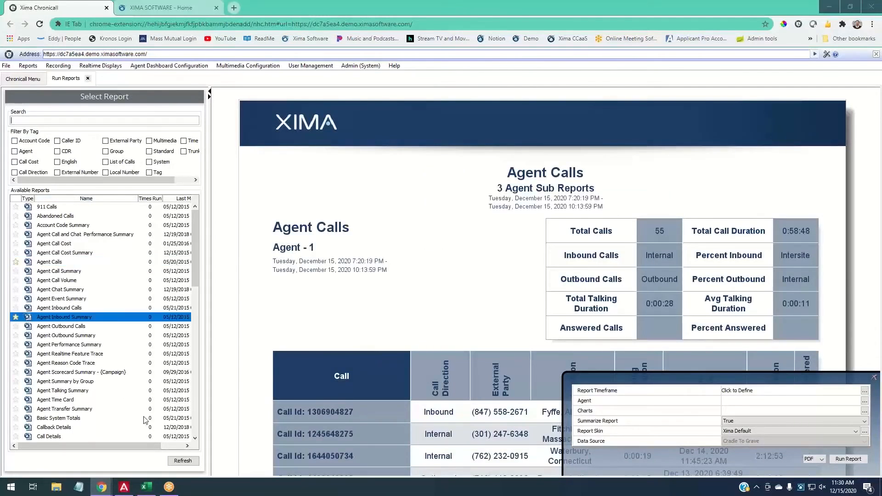
left_click(187, 463)
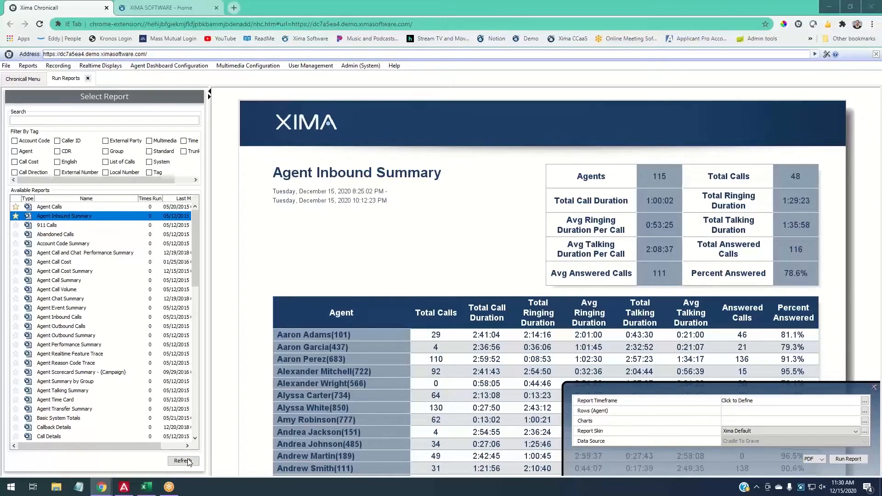
left_click(17, 208)
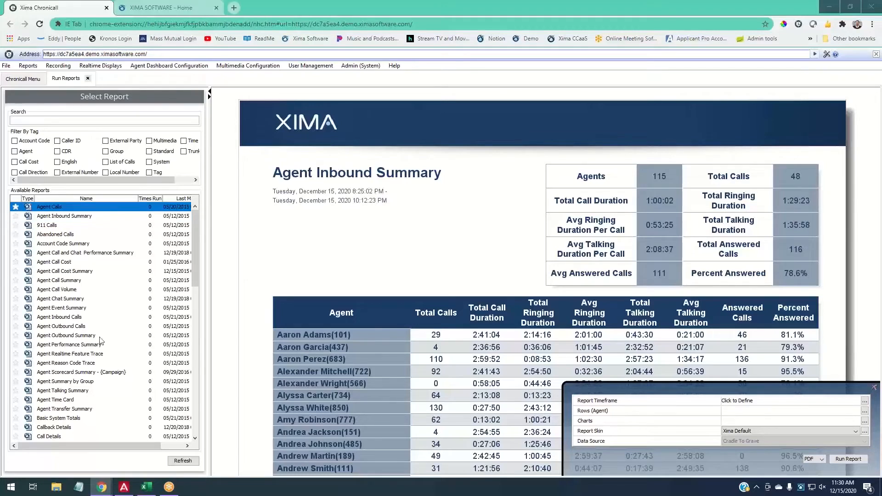
left_click(184, 462)
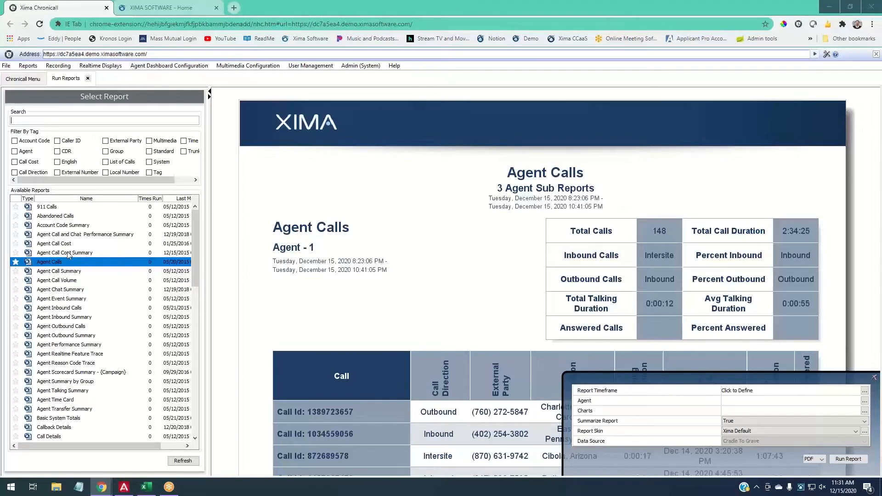
- Compare Abandoned Calls and Agent Call Summary, ending on the Abandoned Calls preview with 71 calls
left_click(78, 216)
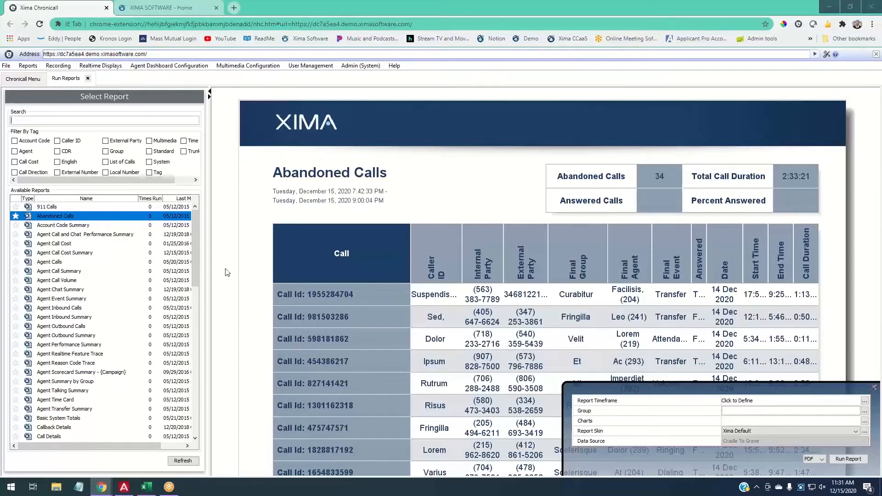
left_click(56, 272)
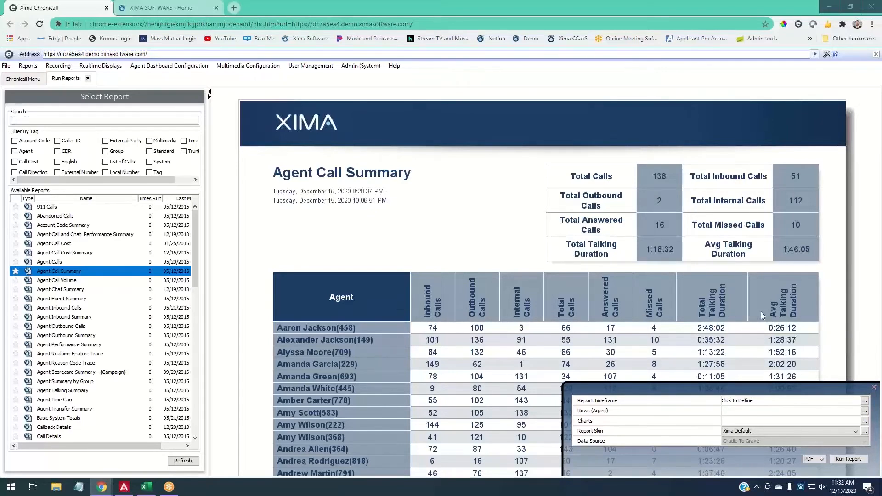
left_click(67, 217)
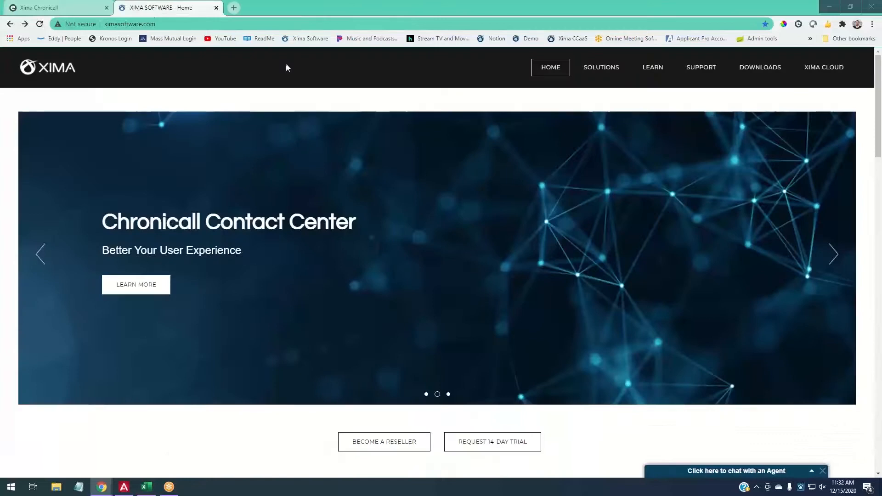
- Read the 'Abandoned Calls vs. Missed Calls' guide article, then return to the Chronicall report tab
left_click(146, 10)
left_click(693, 87)
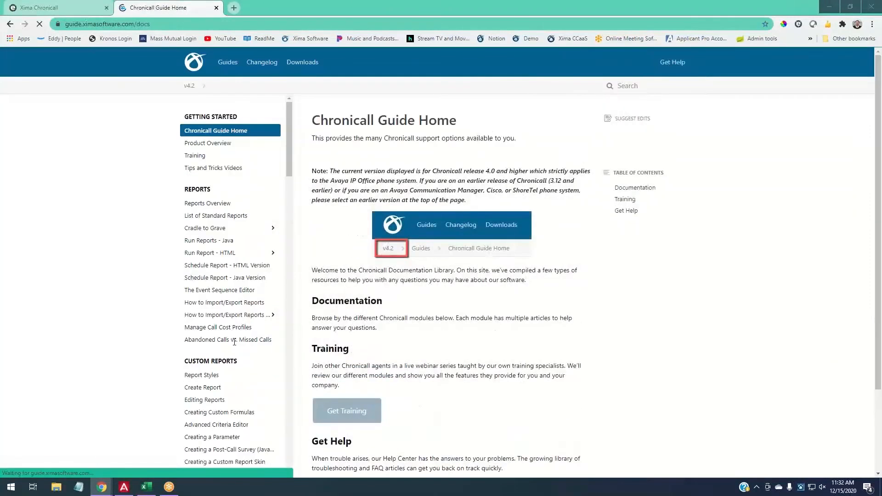
left_click(234, 342)
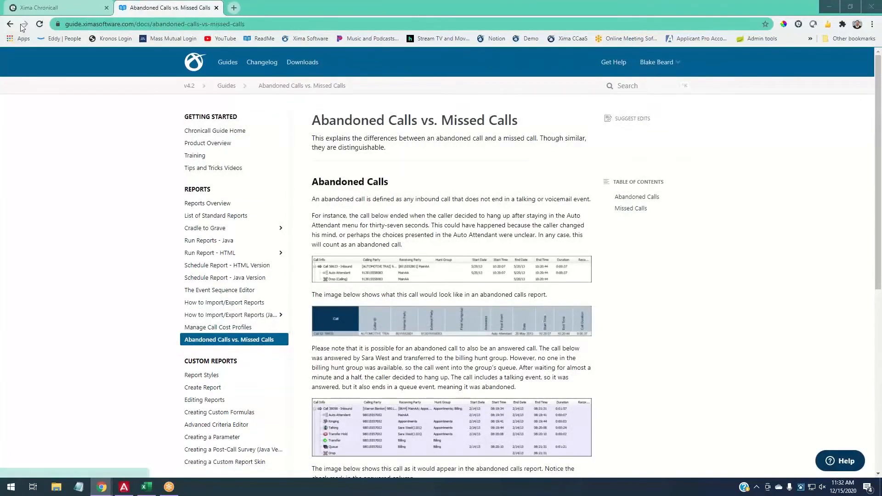
left_click(38, 10)
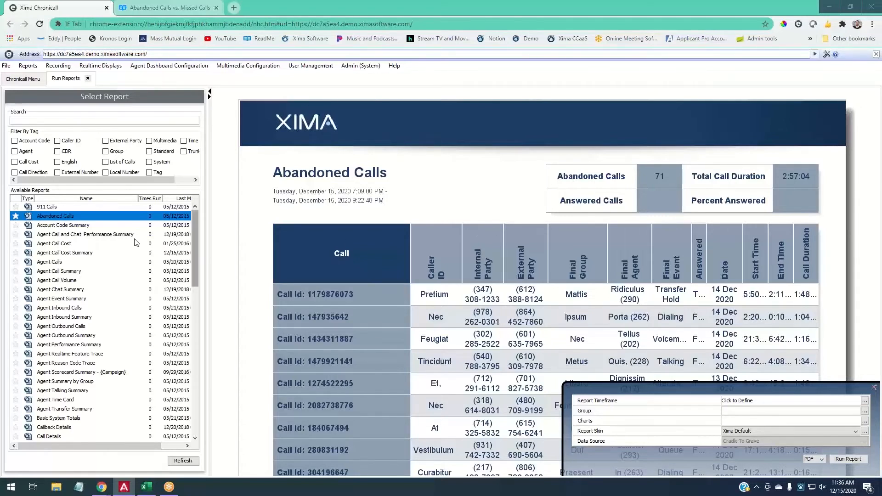
- Look at Agent Call Summary, then preview Agent Calls with its three agent sub-reports
left_click(68, 272)
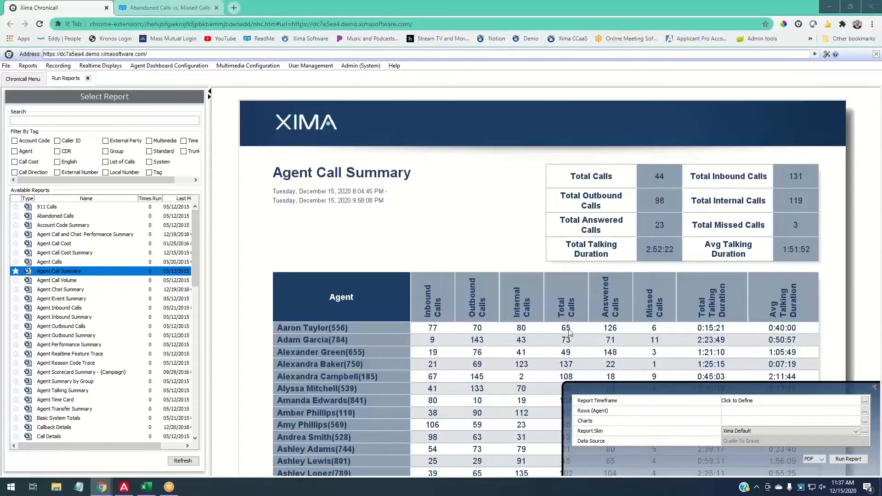
left_click(51, 263)
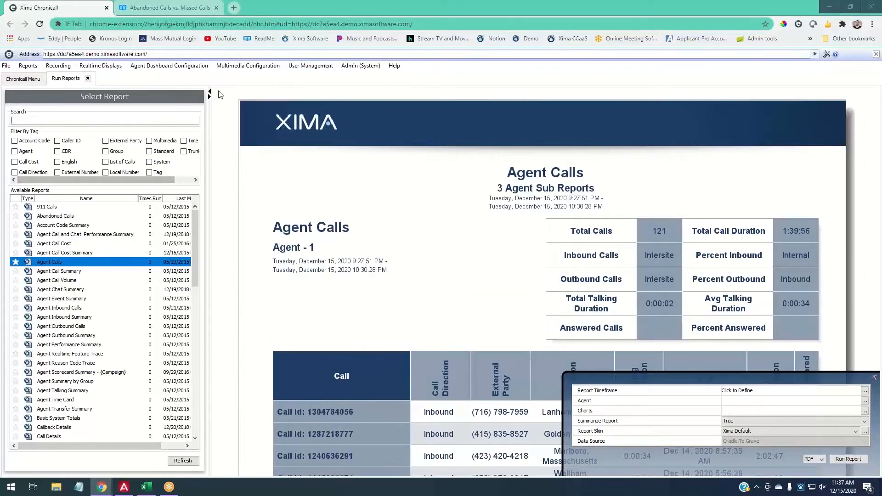
- Widen the Select Report panel and preview Agent Call Summary showing 126 total calls
left_click_drag(213, 88, 340, 111)
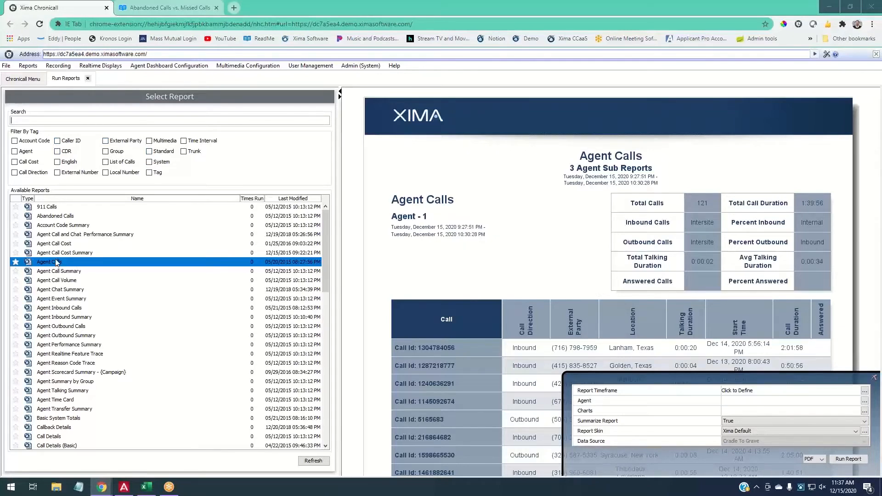
left_click(63, 272)
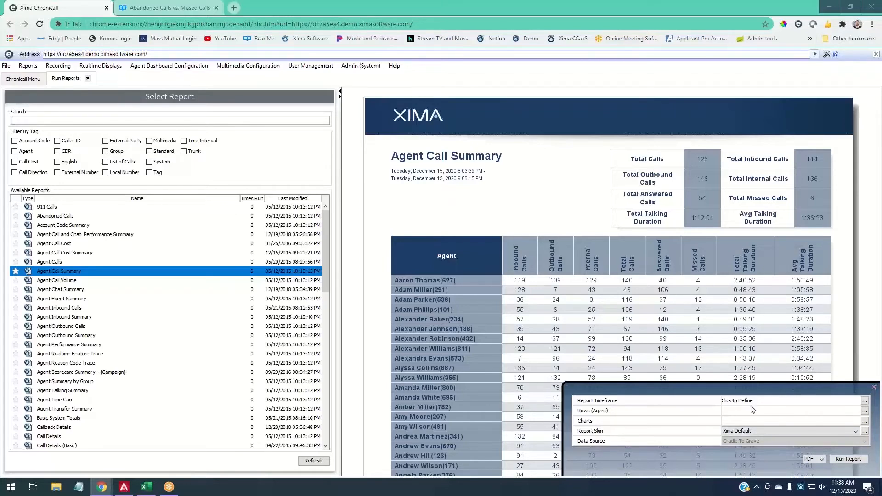
- In the Report Timeframe calendar, try December 2020 ranges and the year 2018
left_click(864, 400)
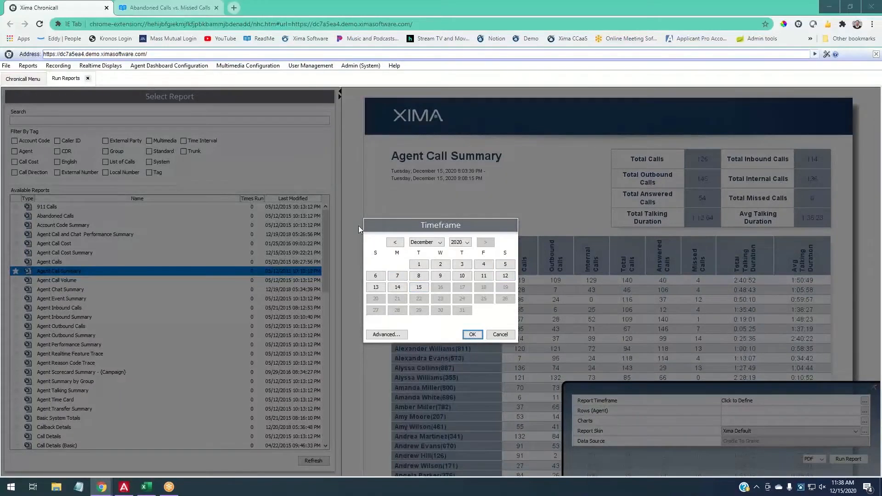
left_click(419, 264)
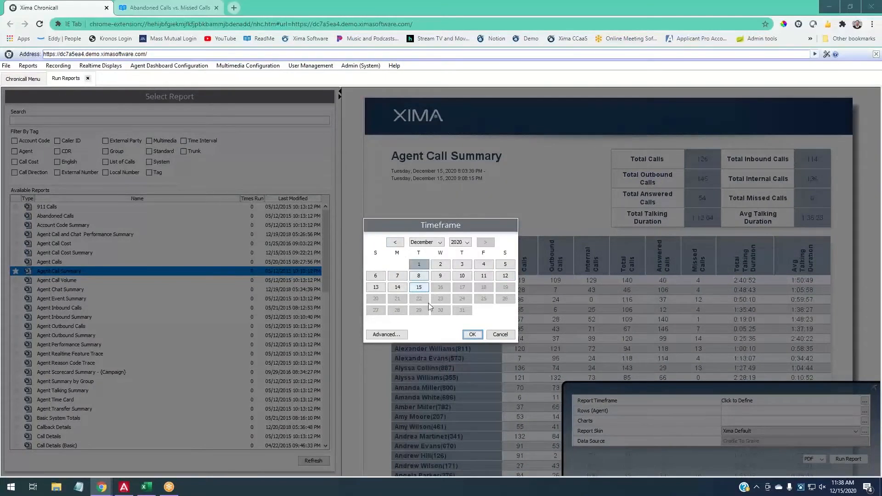
left_click(483, 265, "shift")
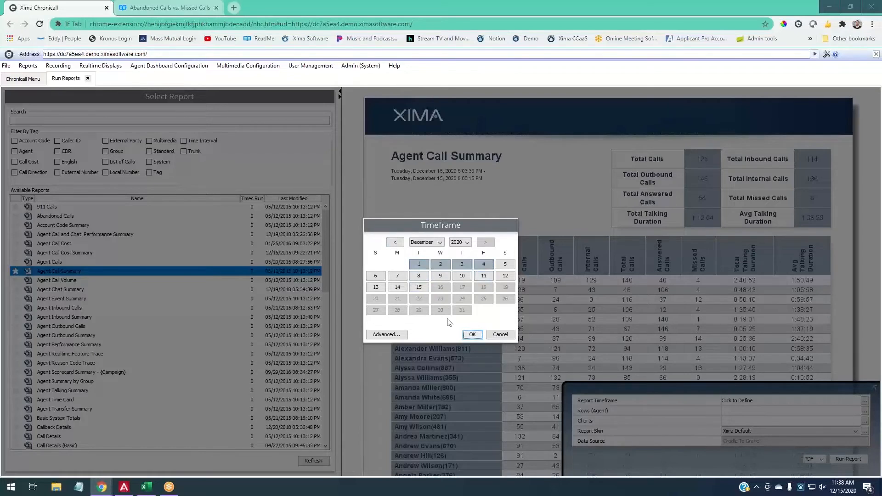
left_click(397, 277)
left_click(490, 279, "shift")
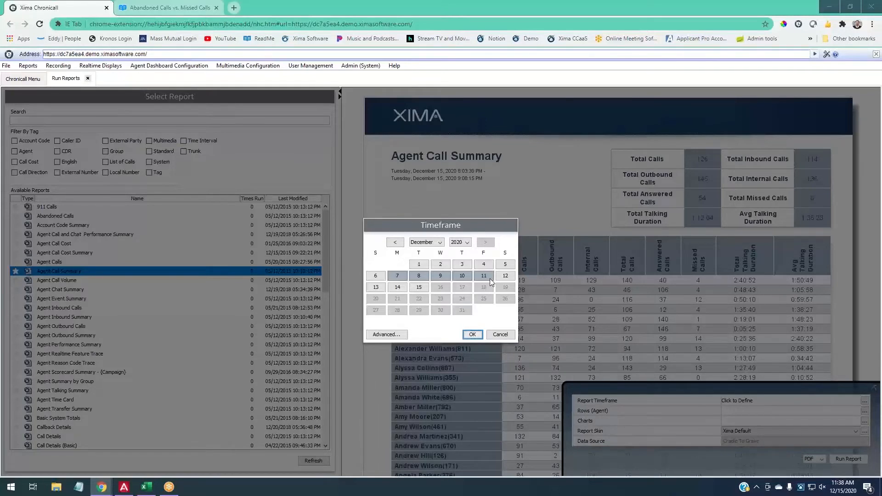
left_click(466, 244)
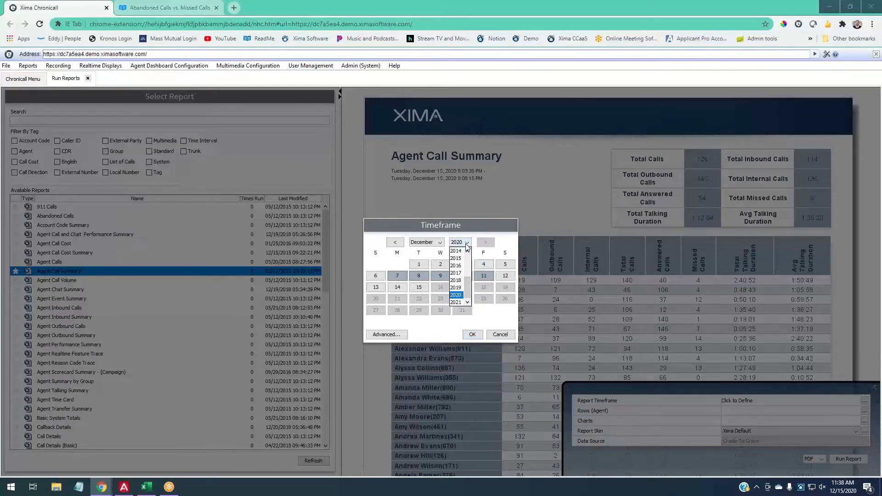
left_click(459, 281)
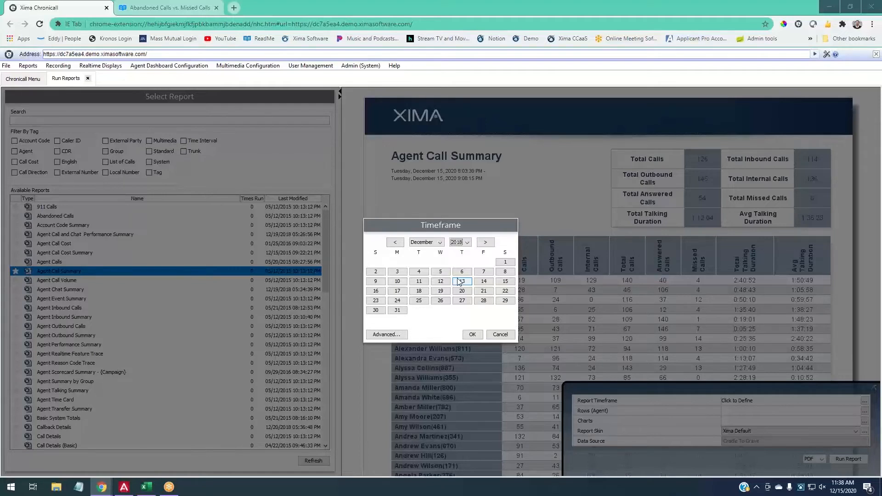
- Set the report timeframe to December 14–15, 2020 and confirm it
left_click(466, 243)
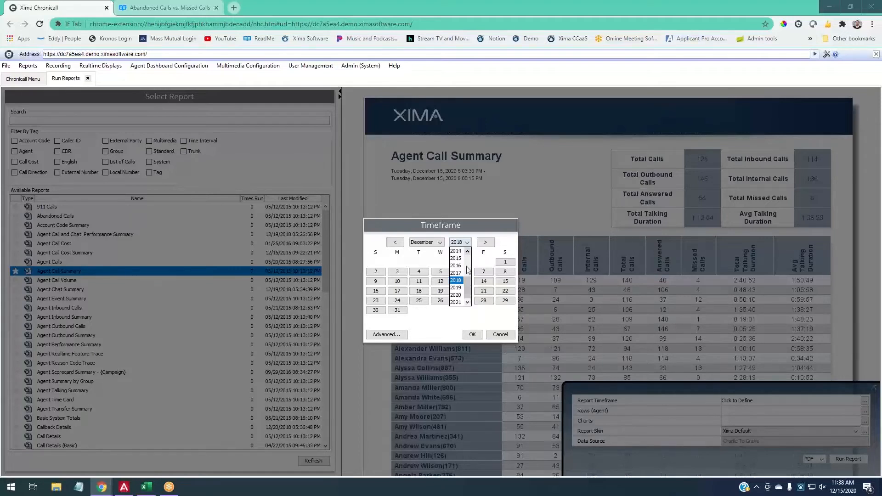
left_click(458, 295)
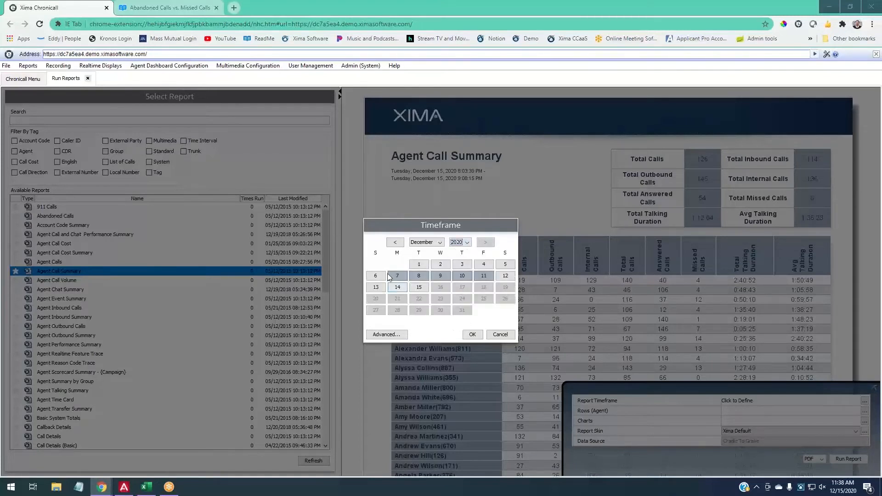
left_click(398, 288)
left_click(418, 289)
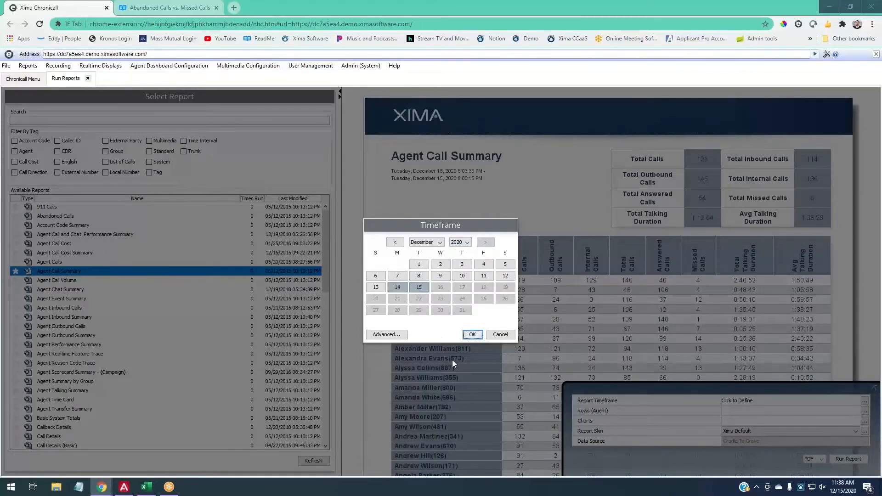
left_click(473, 335)
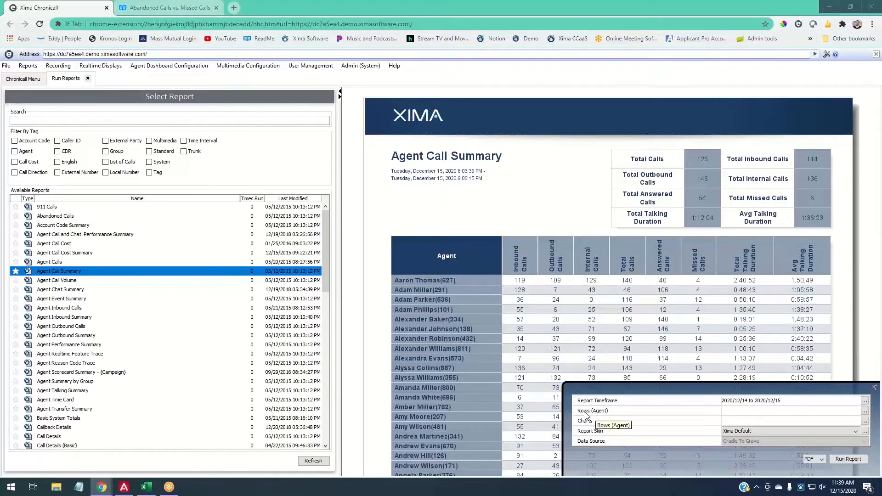
left_click(867, 412)
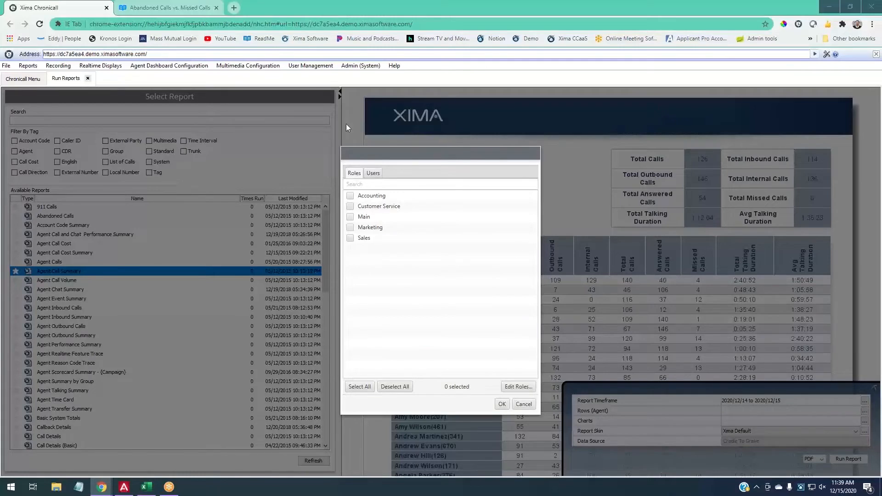
- In the agent chooser's Users list, check seven agents, then deselect them all
left_click(373, 173)
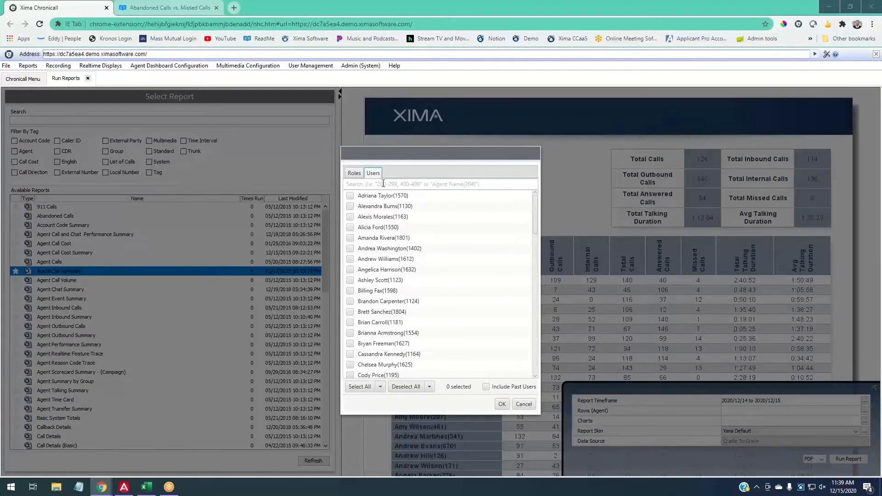
left_click(351, 196)
left_click(351, 207)
left_click(351, 217)
left_click(351, 228)
left_click(350, 239)
left_click(350, 248)
left_click(350, 259)
left_click(406, 387)
- Back on the Roles list, select and then unselect the Customer Service role
left_click(357, 174)
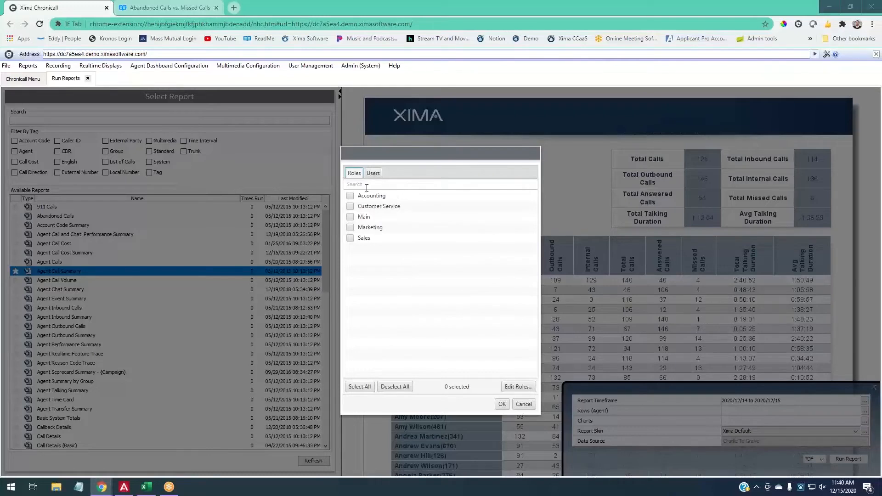
left_click(351, 207)
left_click(350, 206)
- Open the Chronicall Roles editor and pick the Accounting role
left_click(522, 387)
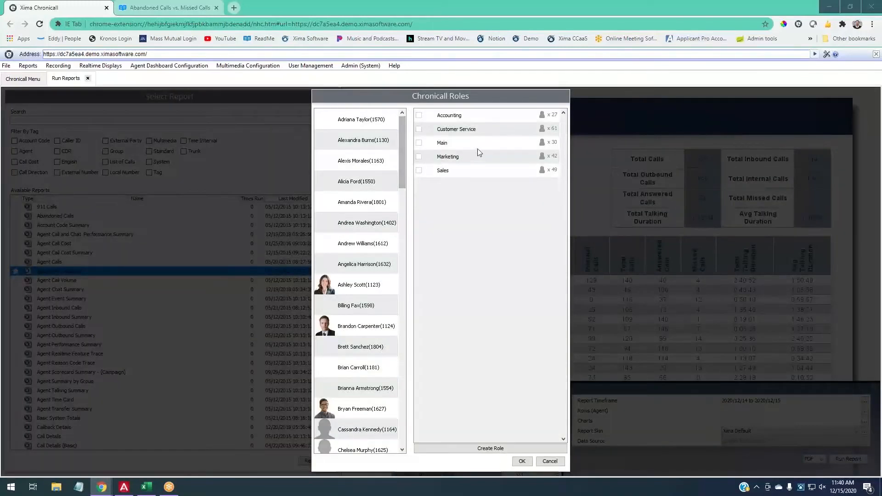
left_click(521, 119)
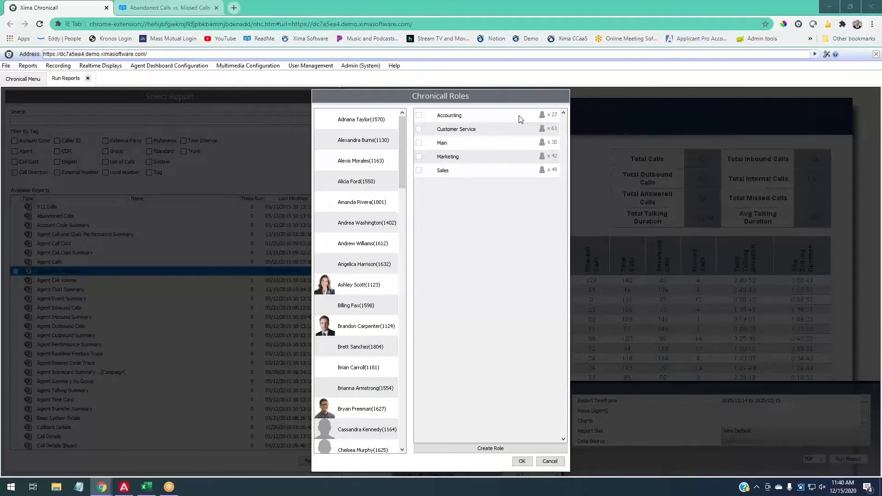
left_click(527, 117)
left_click(535, 118)
- Create a new role named 'James Team'
left_click(496, 449)
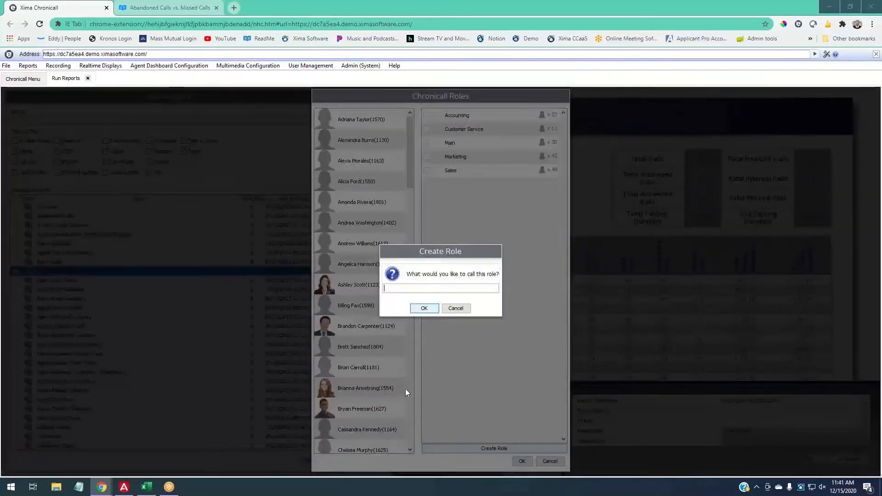
type("James")
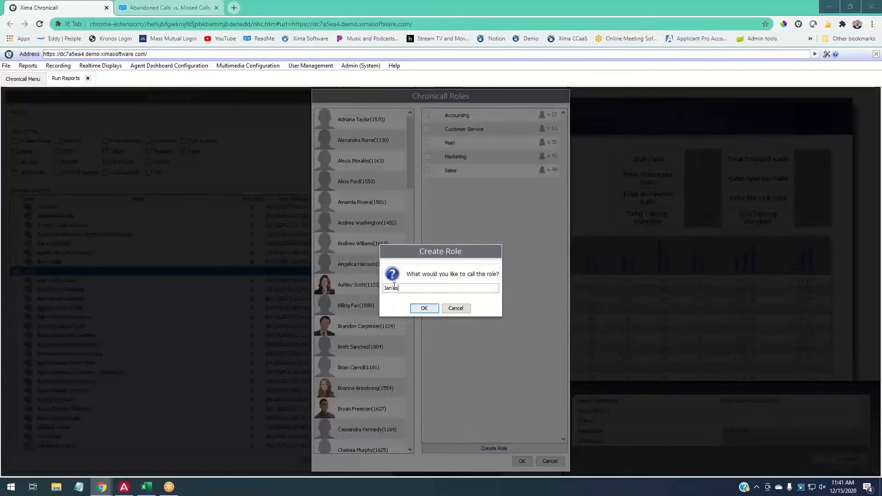
type(" Team")
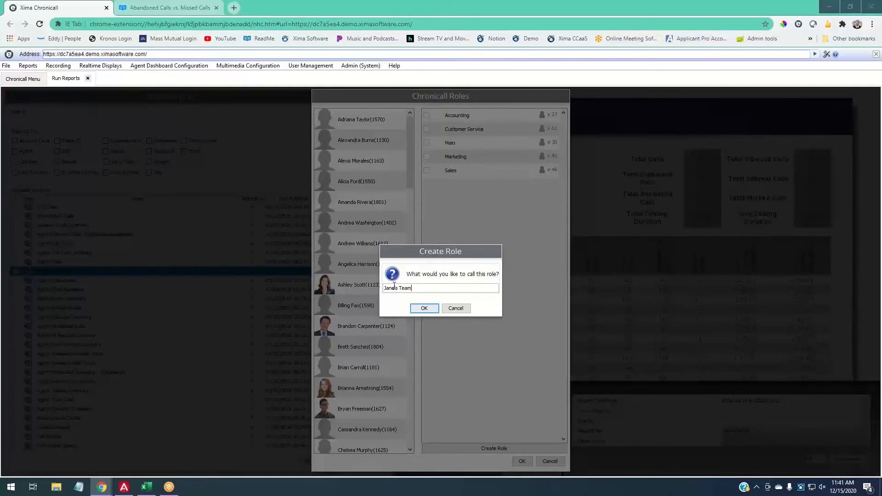
left_click(424, 308)
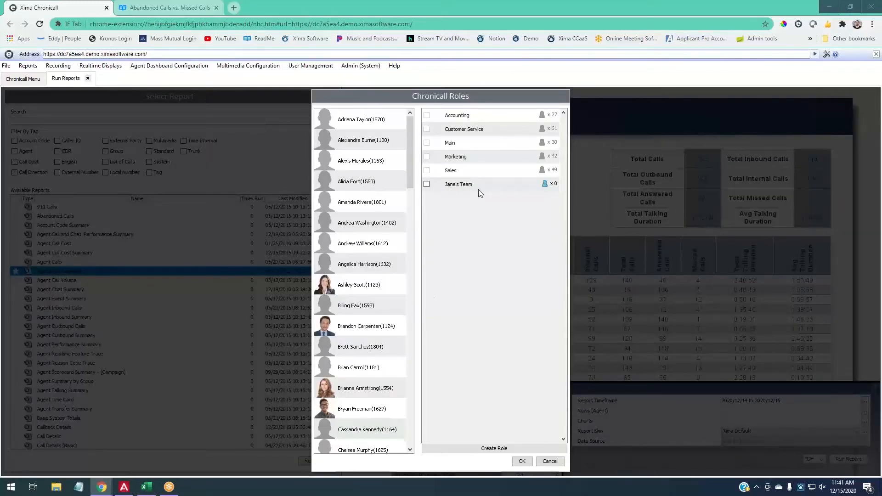
- Add ten agents to the new team role and confirm the role changes
left_click(545, 184)
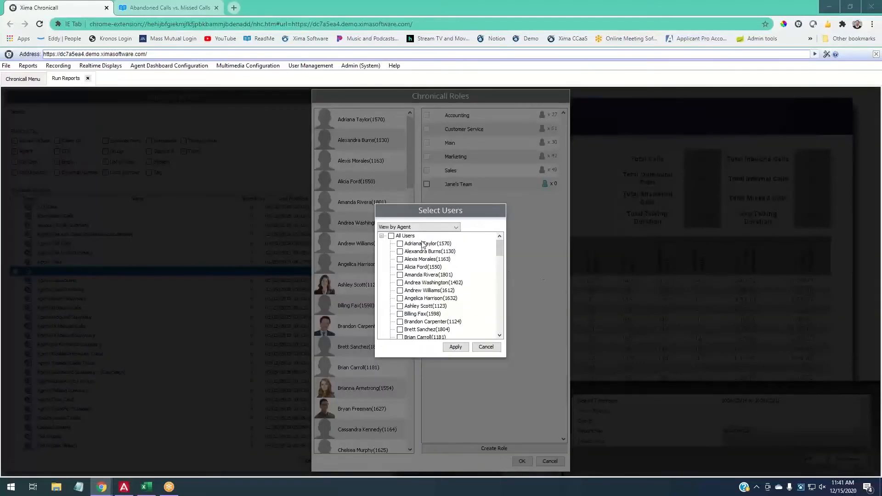
left_click(423, 244)
left_click(423, 252)
left_click(423, 259)
left_click(423, 268)
left_click(424, 276)
left_click(427, 283)
left_click(428, 291)
left_click(430, 299)
left_click(434, 307)
left_click(465, 348)
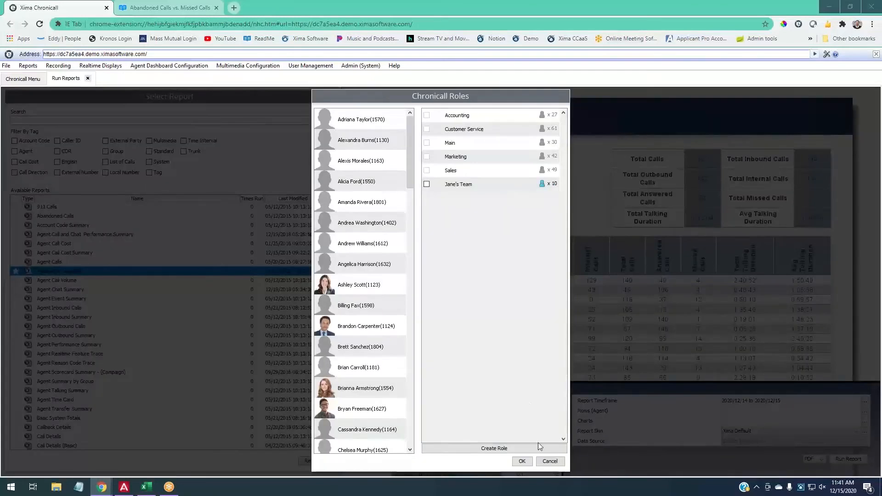
left_click(531, 462)
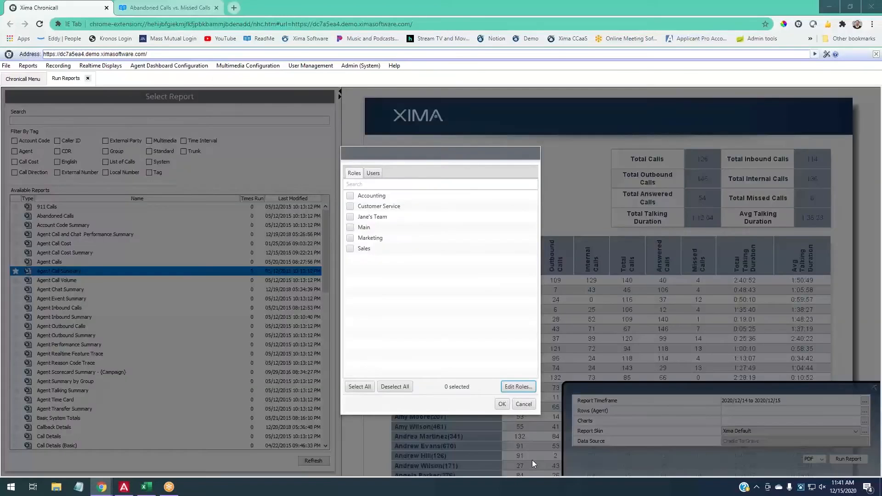
- Limit the Agent Call Summary rows to the Jane's Team role only, leaving 1 Role Selected
left_click(352, 217)
left_click(503, 404)
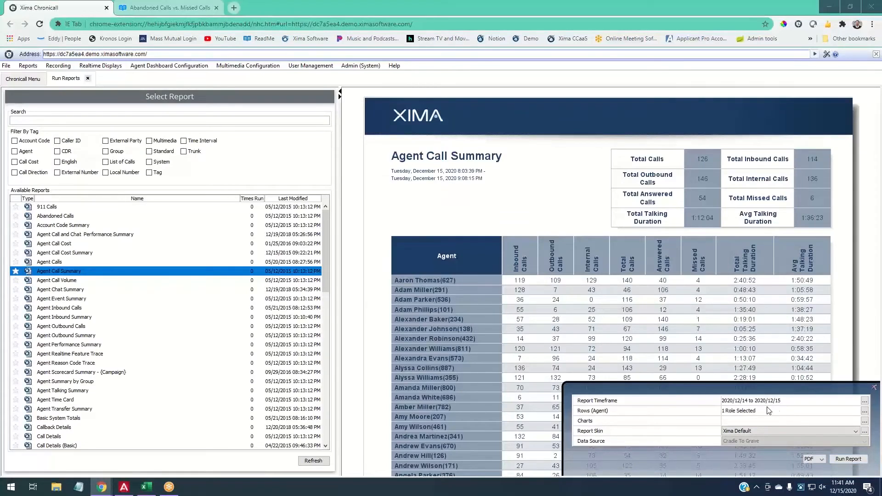
left_click(865, 411)
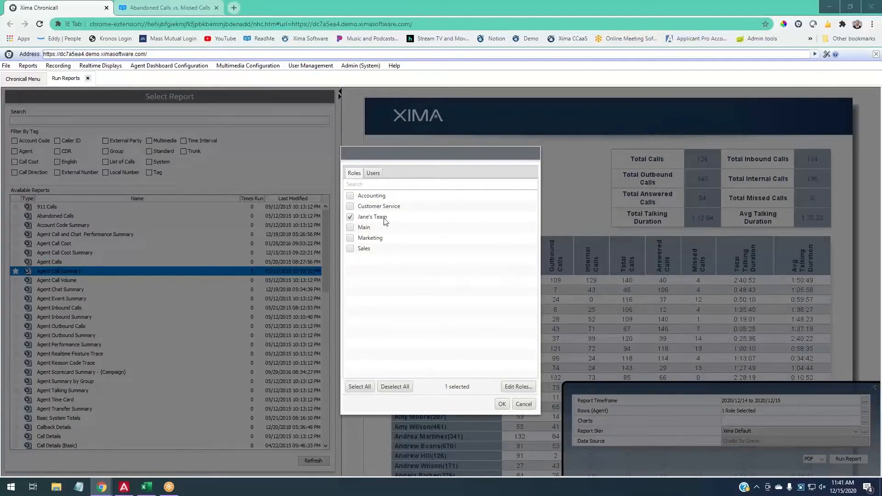
left_click(376, 175)
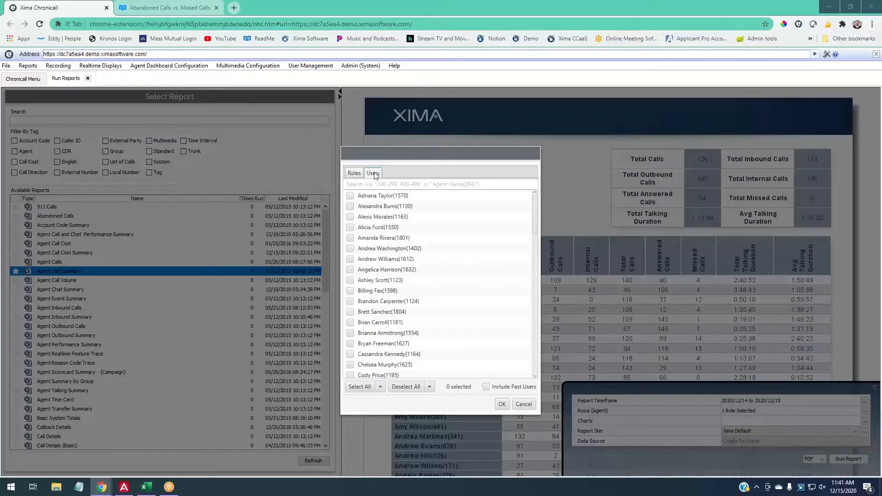
left_click(358, 173)
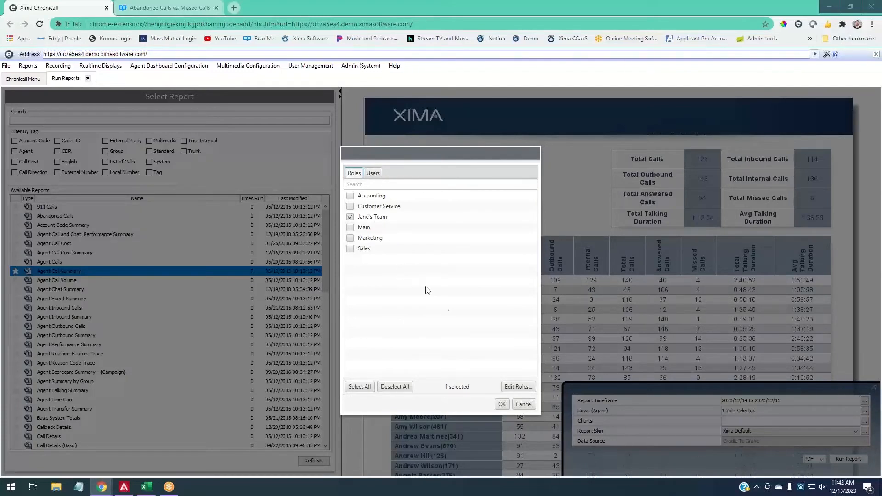
left_click(503, 404)
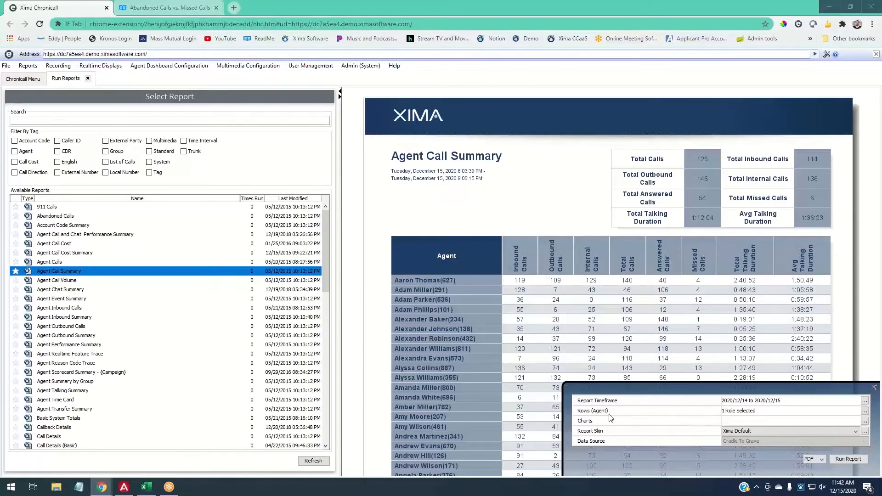
left_click(864, 421)
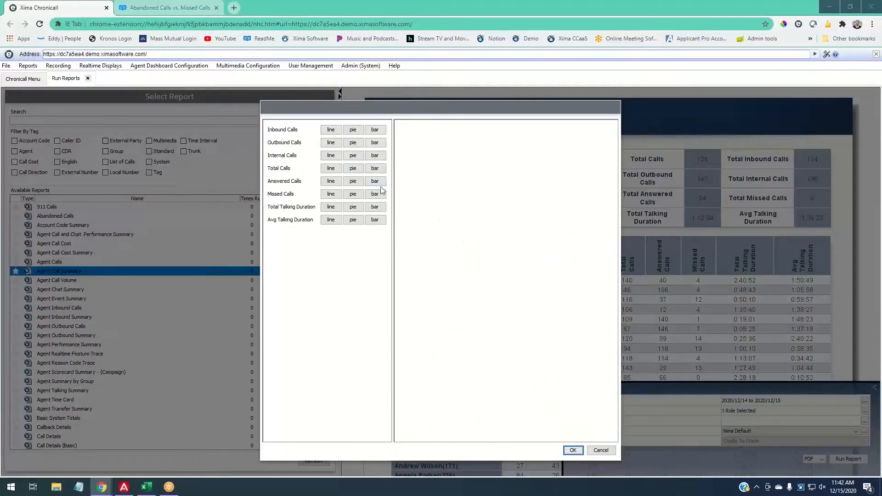
- Add a Missed Calls bar, a Total Calls line and an Answered Calls pie chart
left_click(331, 169)
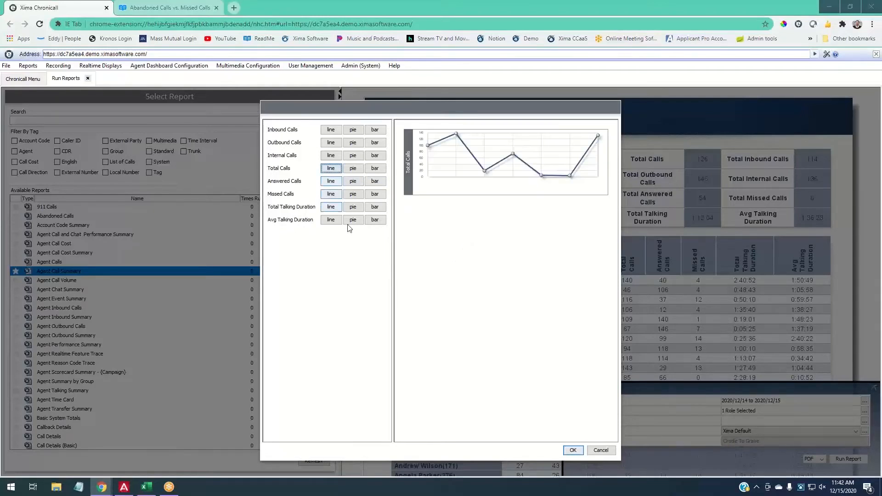
left_click(336, 169)
left_click(376, 194)
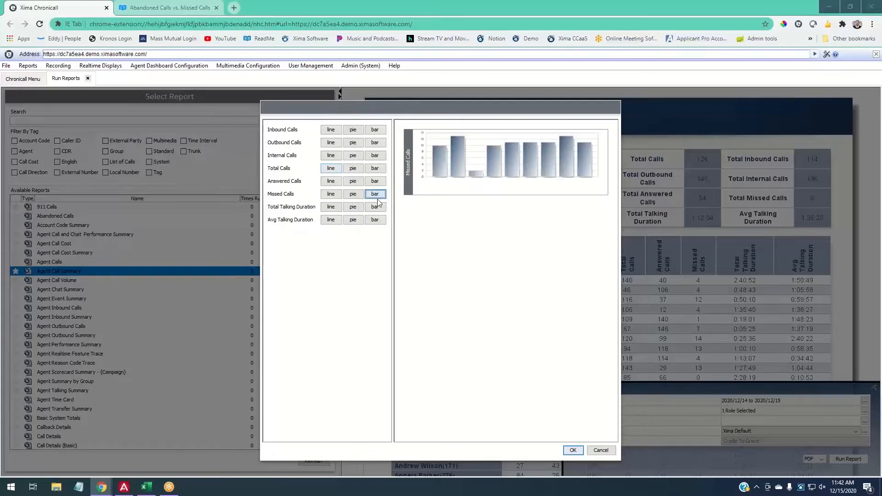
left_click(339, 169)
left_click(353, 181)
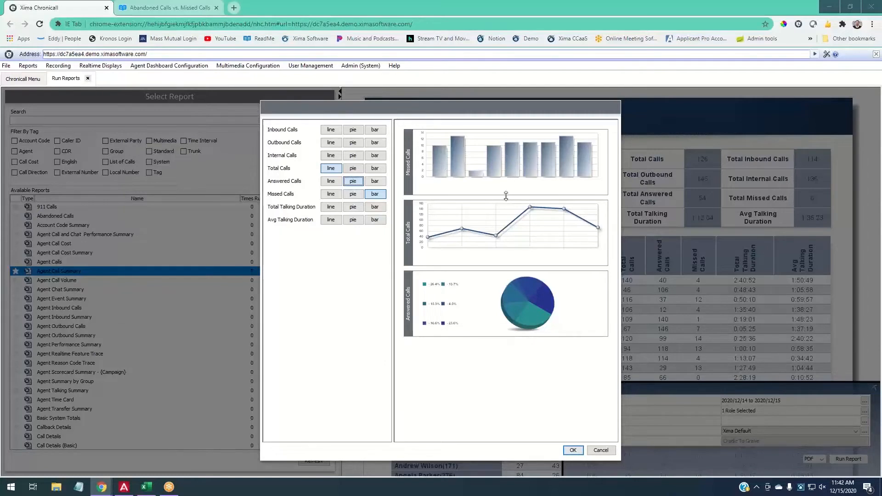
- Resize and arrange the three charts, then save them to the report
left_click_drag(506, 195, 509, 213)
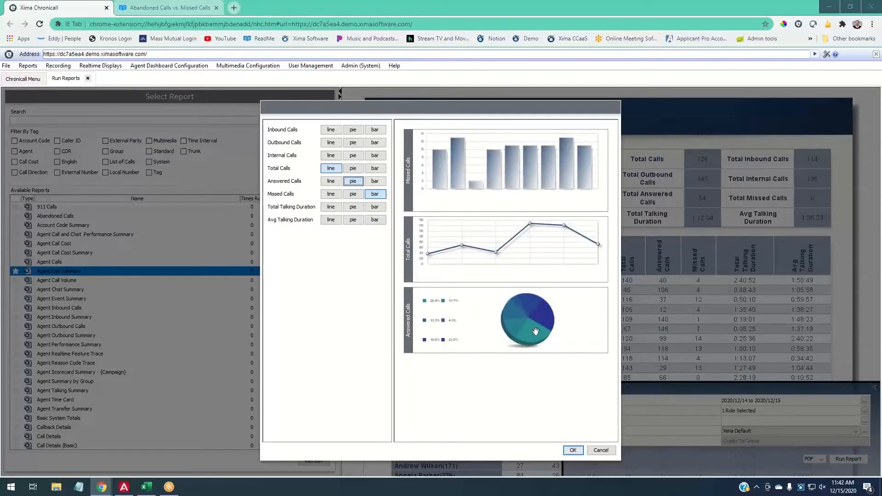
mouse_move(525, 283)
left_mouse_down()
mouse_move(520, 250)
mouse_move(523, 293)
left_mouse_up()
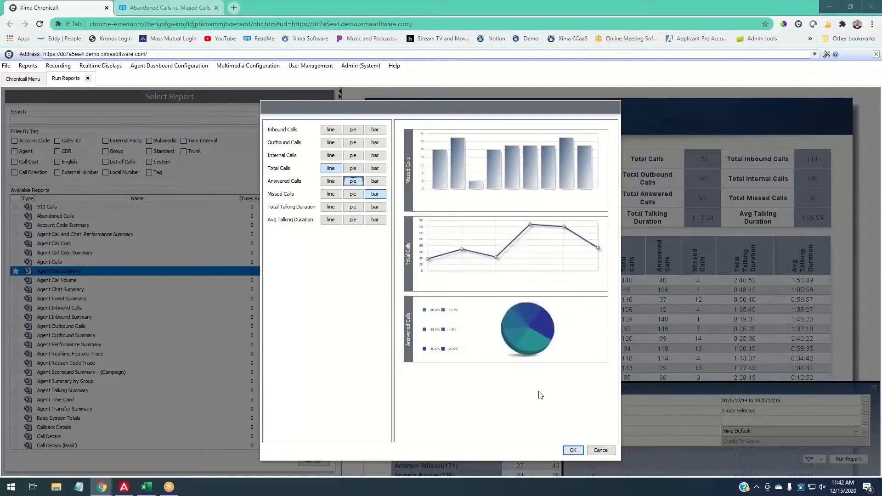
left_click_drag(522, 340, 481, 260)
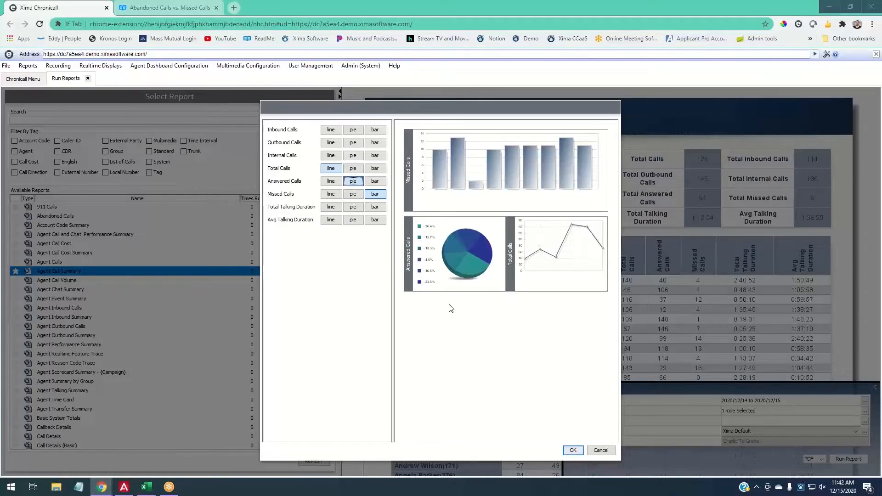
left_click(573, 451)
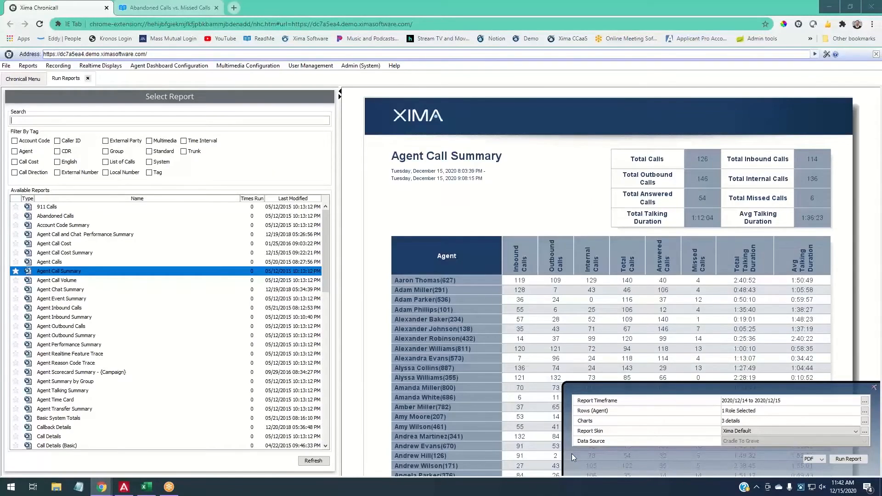
left_click(820, 459)
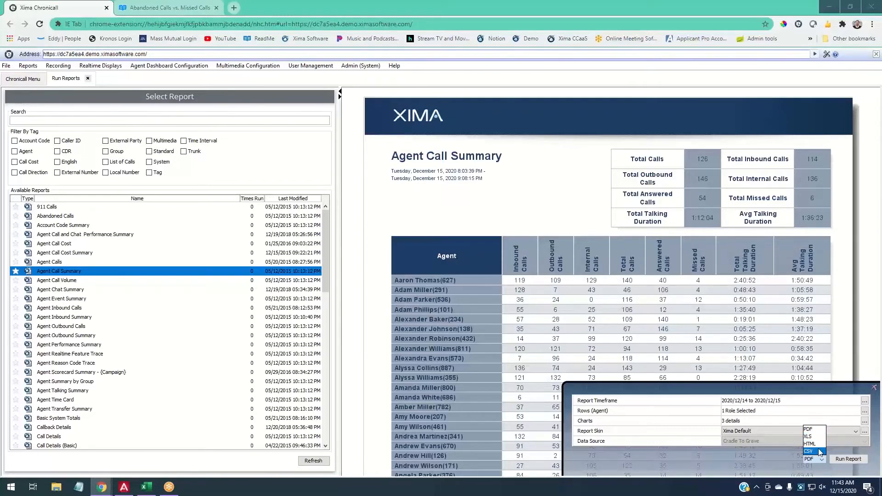
left_click(813, 428)
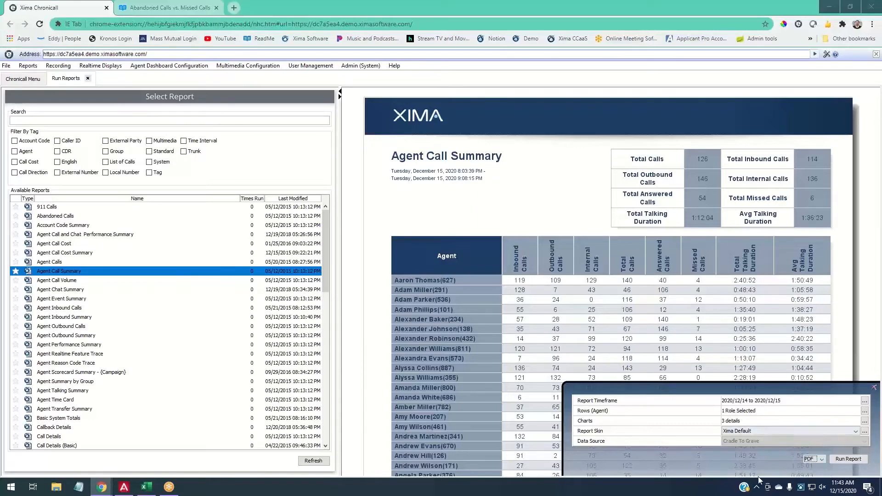
- Run the Agent Call Summary as a PDF, then go back to the Chronicall tab
left_click(850, 460)
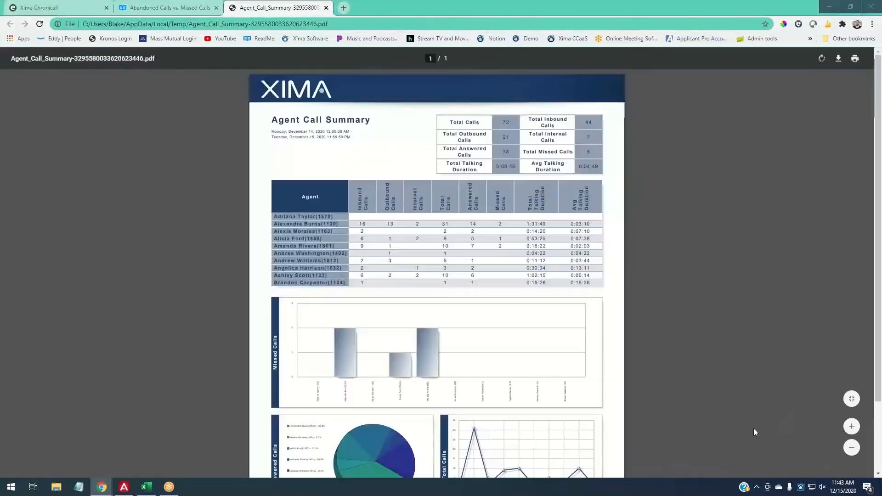
left_click(62, 7)
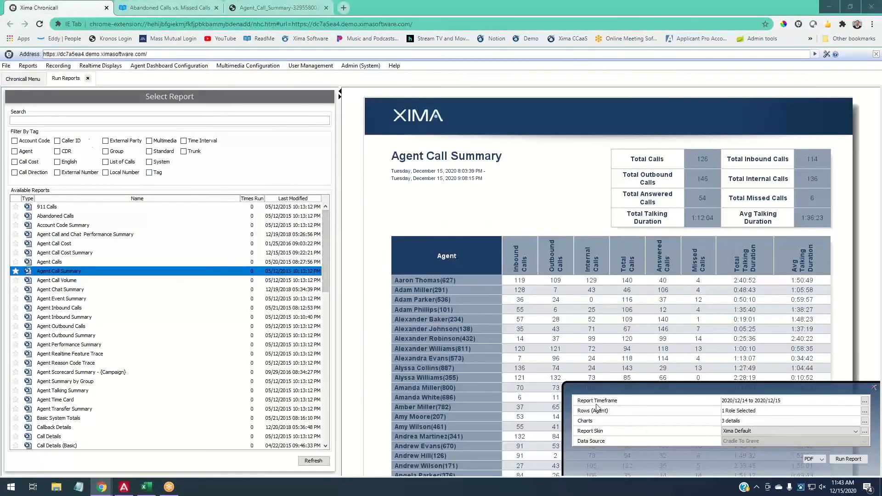
- Preview 911 Calls, reselect Agent Call Summary, then bring the exported PDF tab forward
left_click(69, 208)
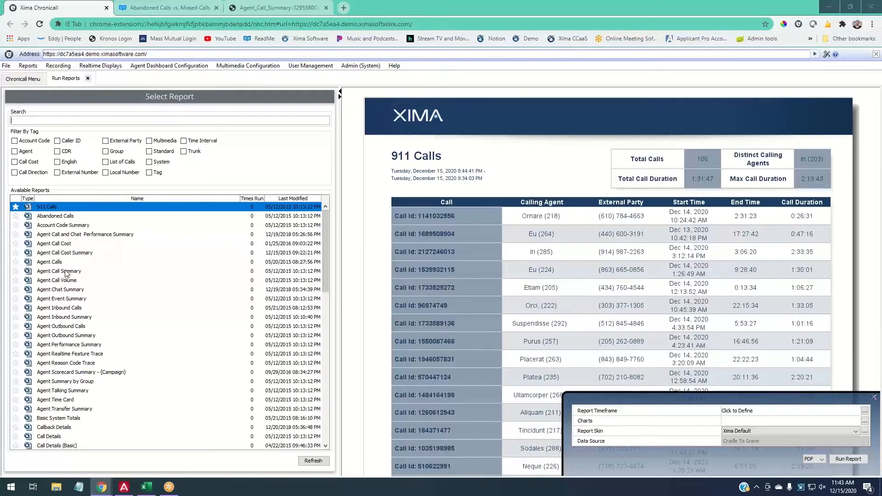
left_click(66, 272)
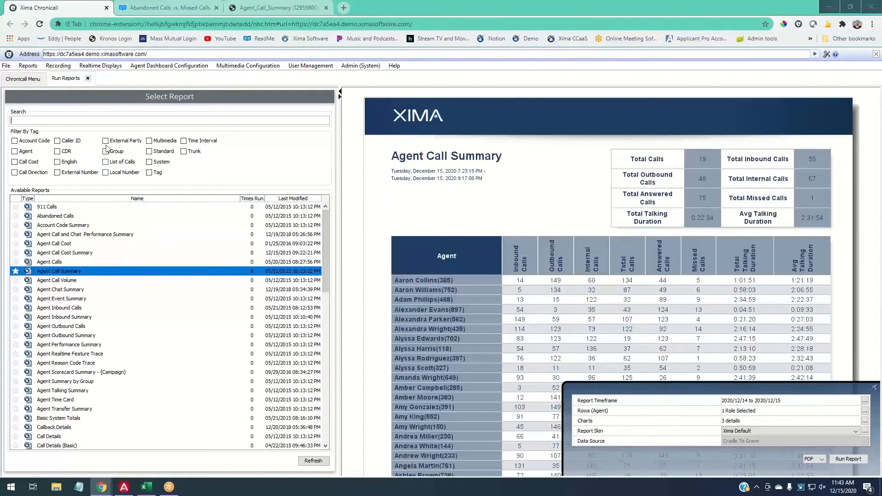
left_click(255, 9)
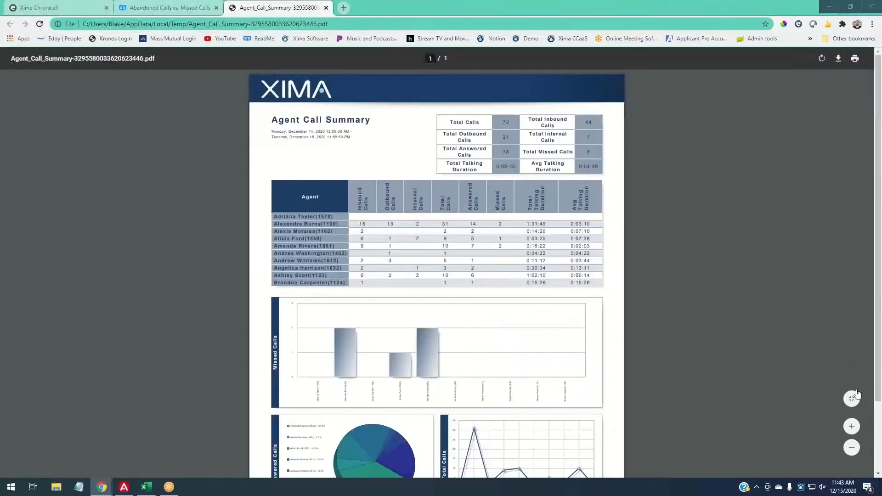
left_click(852, 427)
left_click(853, 427)
left_click(853, 427)
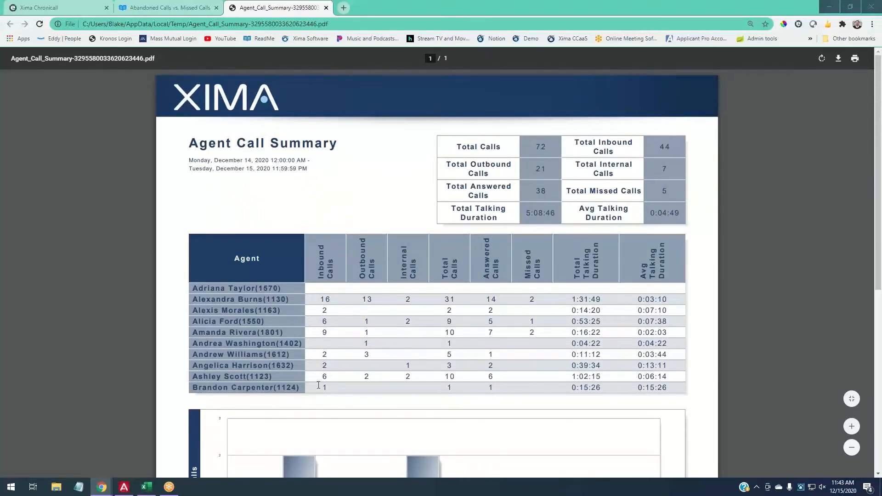
left_click_drag(529, 275, 534, 250)
scroll(715, 311, "down", 4)
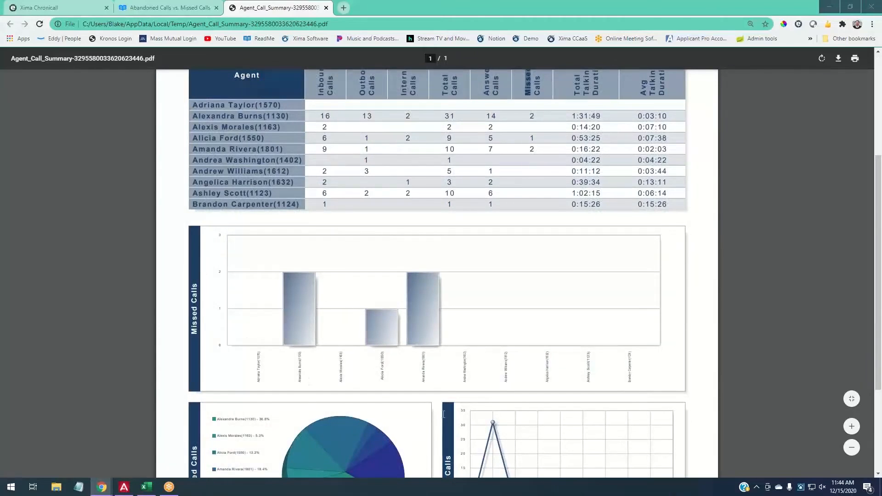
left_click(853, 431)
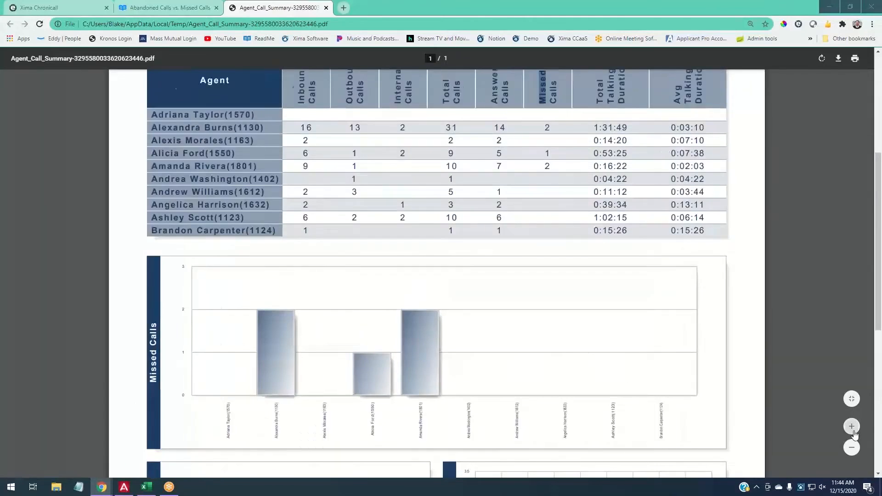
left_click(853, 428)
scroll(331, 375, "down", 6)
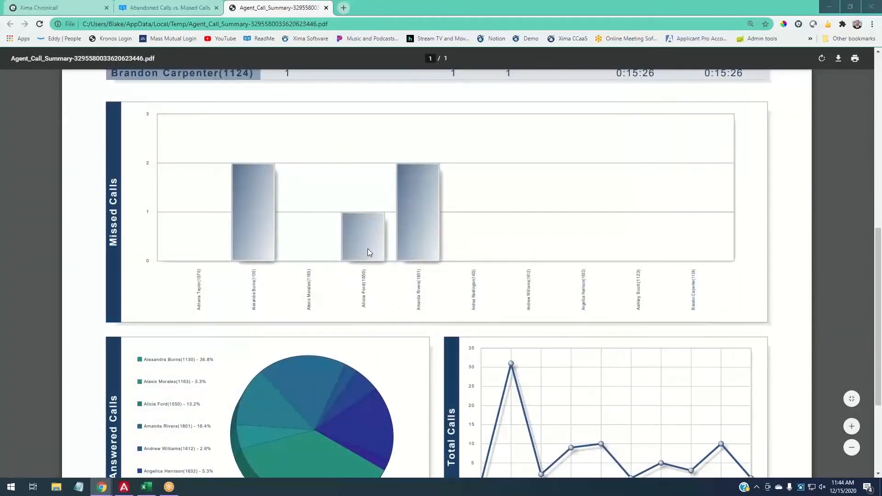
scroll(430, 303, "up", 7)
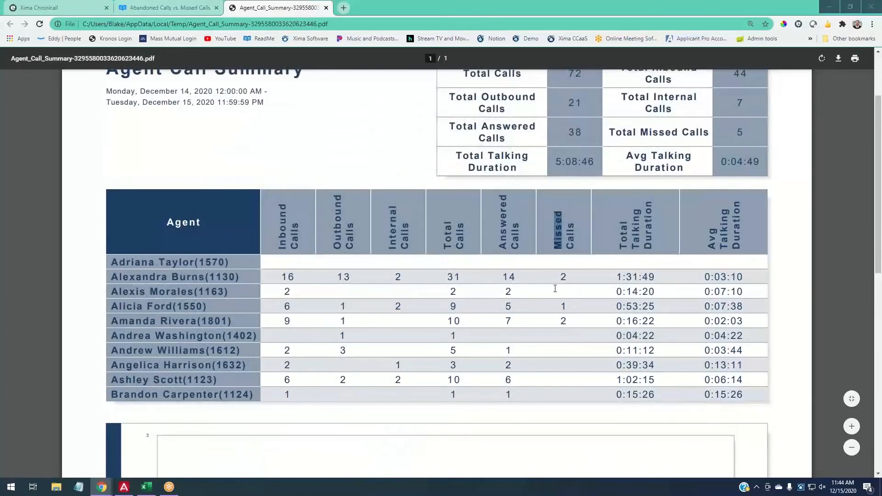
left_click(561, 274)
scroll(520, 314, "up", 3)
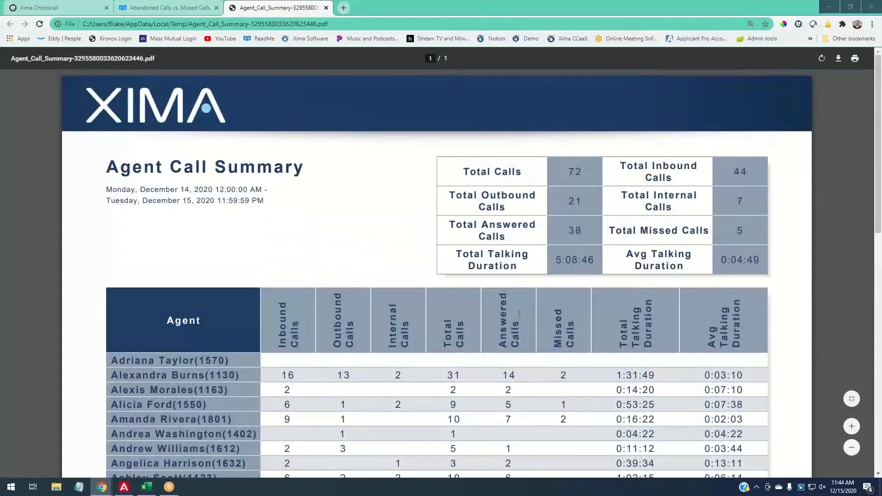
- Close the PDF tab and choose Schedule Report for Agent Call Summary in Chronicall
left_click(326, 8)
left_click(39, 7)
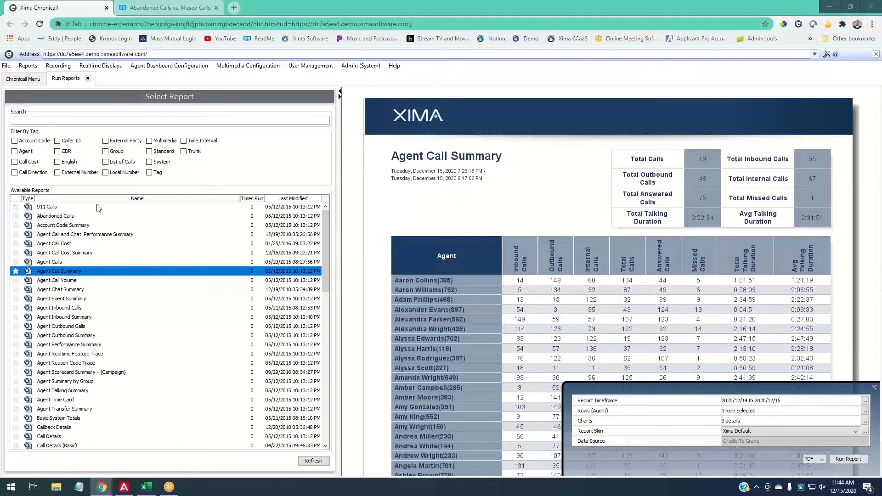
right_click(72, 273)
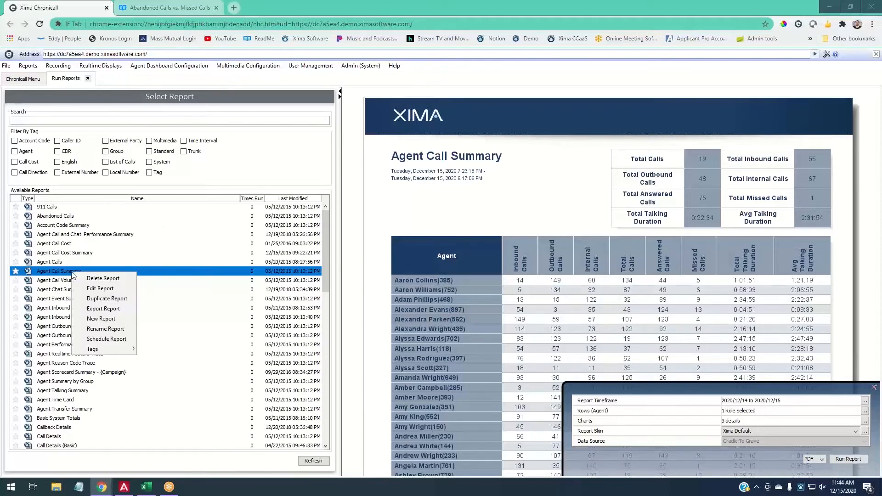
left_click(109, 340)
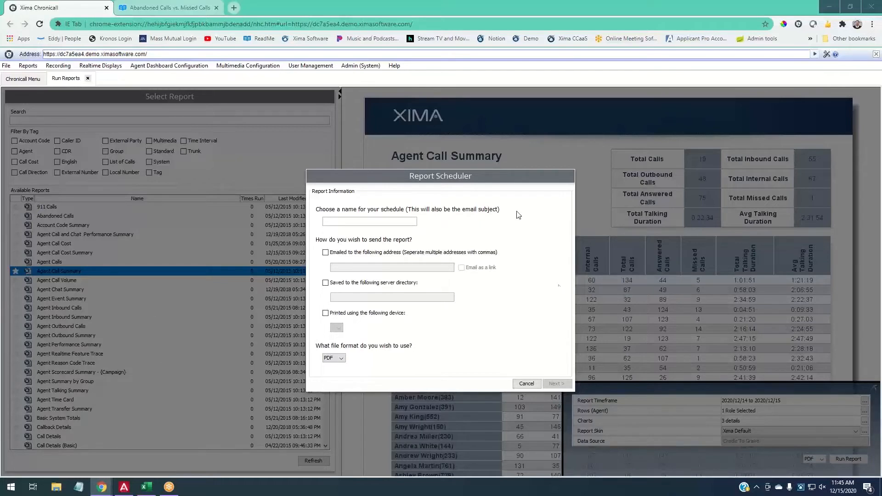
- Give the schedule a weekly ACS name
left_click(388, 221)
type("Blake's Weekly AC")
- Deliver the report by e-mail only, addressed to three recipient e-mail addresses
left_click(327, 254)
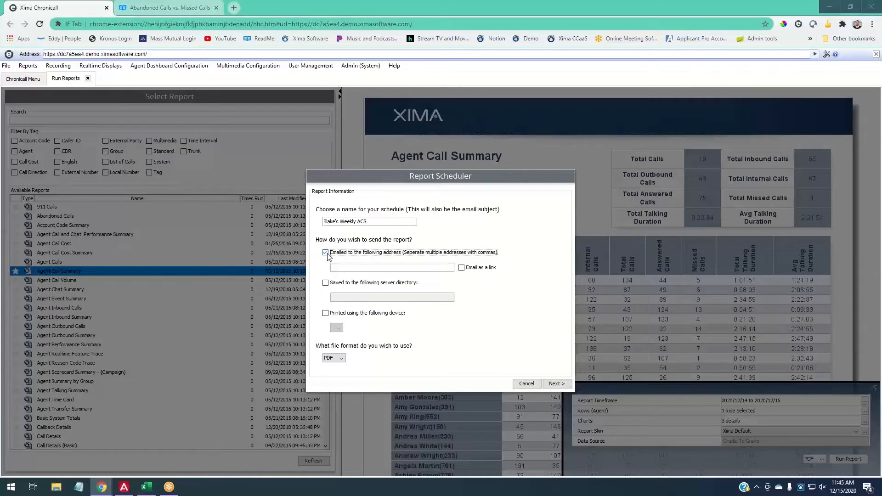
left_click(326, 284)
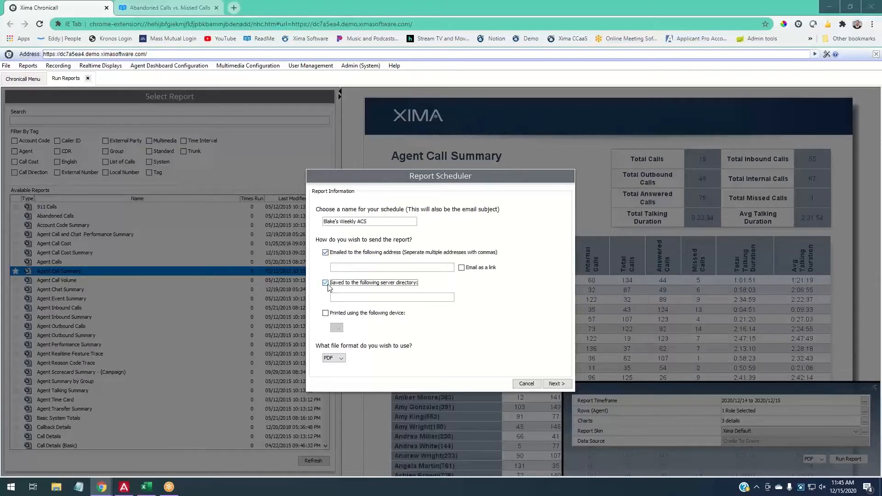
left_click(329, 316)
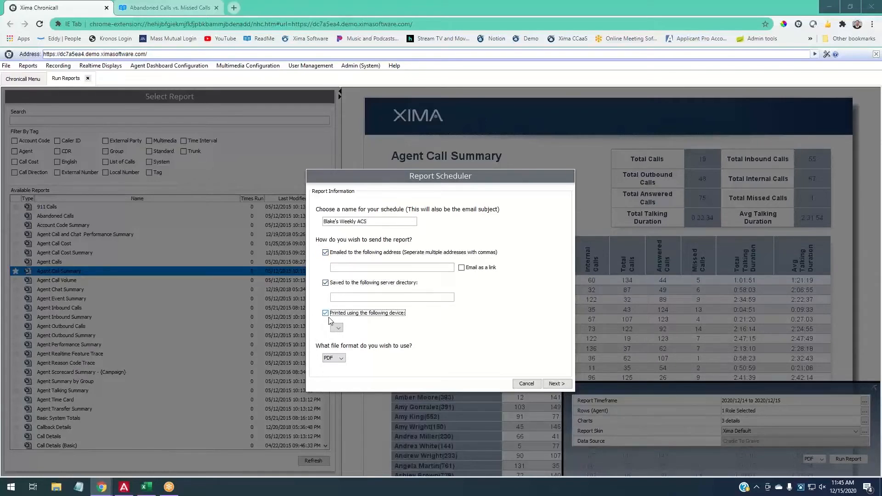
left_click(326, 314)
left_click(326, 283)
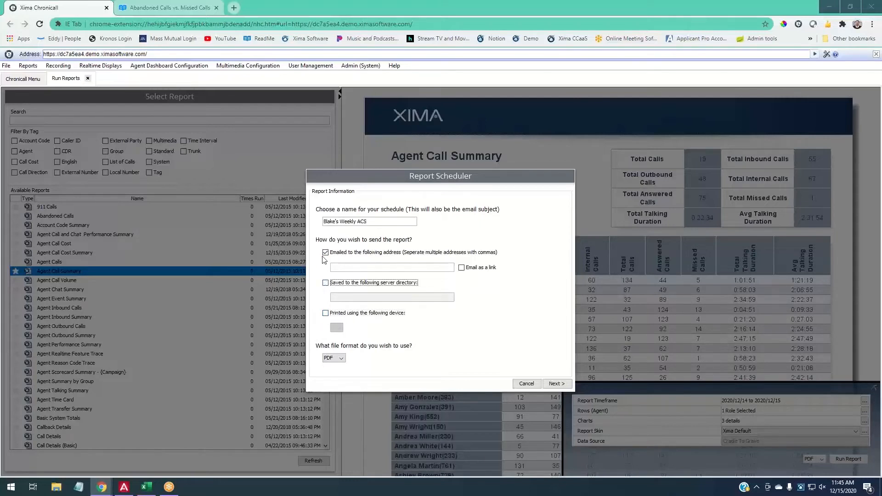
left_click(342, 269)
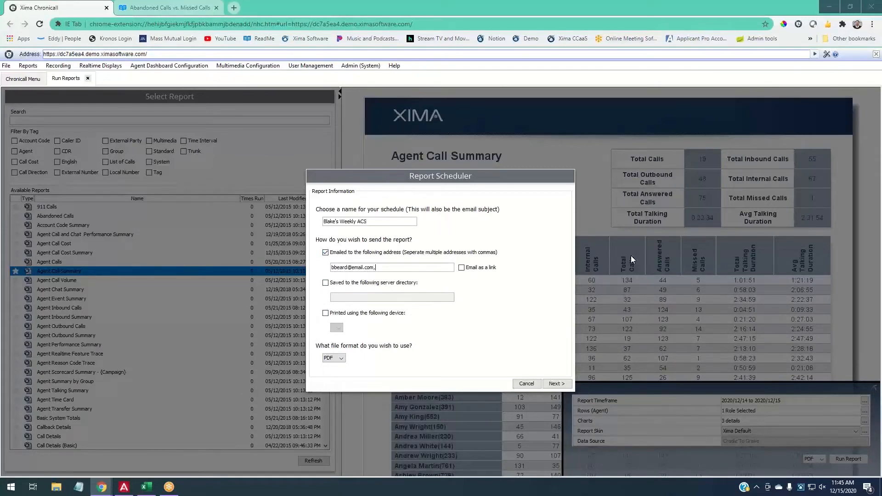
type(",jane@email.com,Mike")
type("@email.com")
- Keep PDF as the file format and continue to the weekly timing settings
left_click(342, 359)
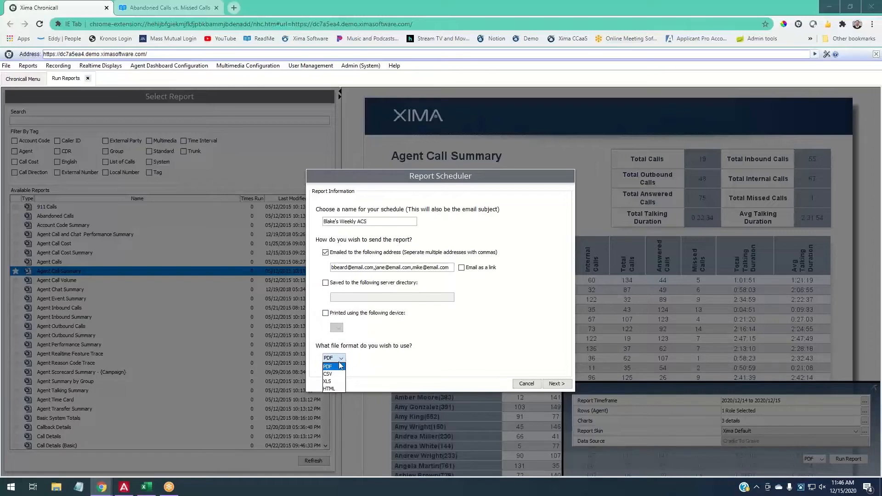
left_click(340, 368)
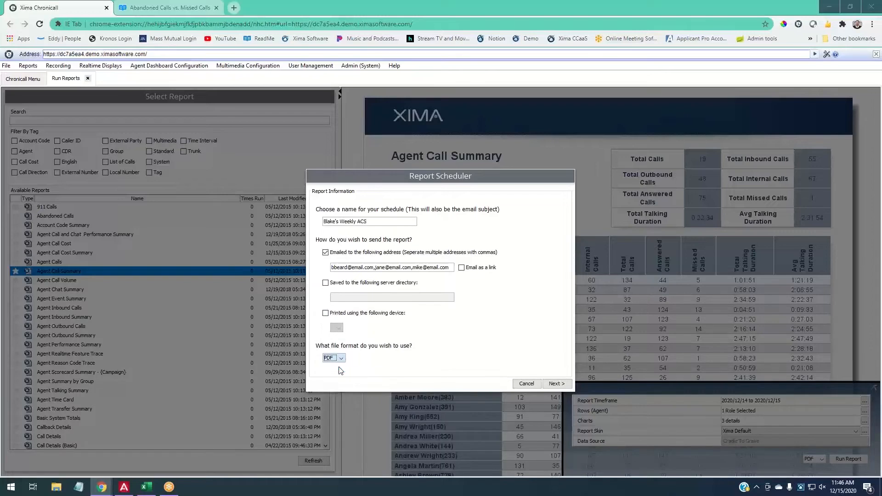
left_click(567, 386)
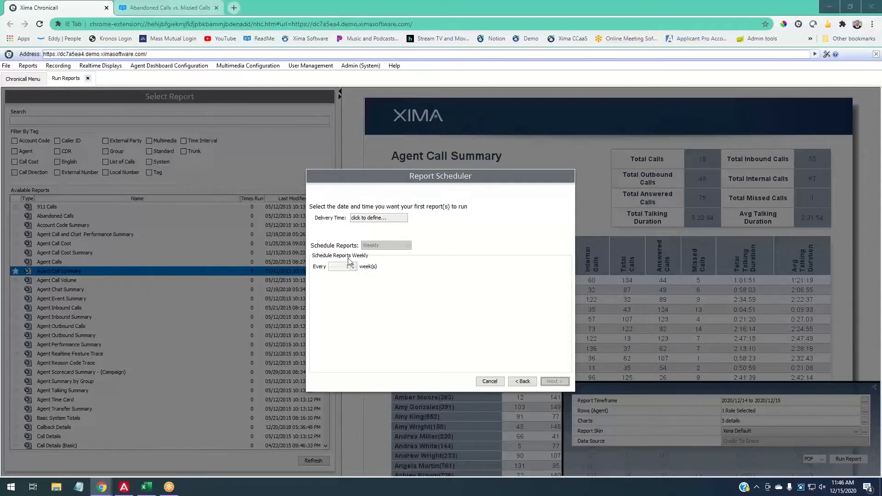
- Set the first delivery to December 21, 2020 at 08:00
left_click(369, 222)
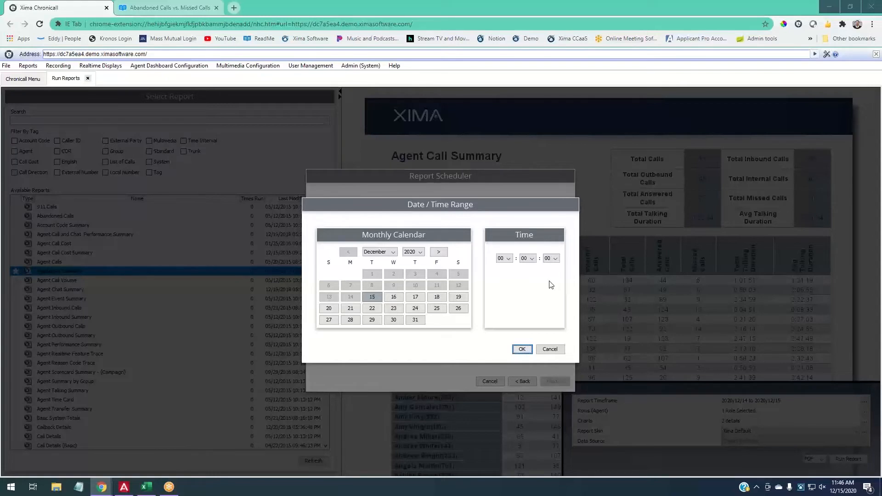
left_click(555, 350)
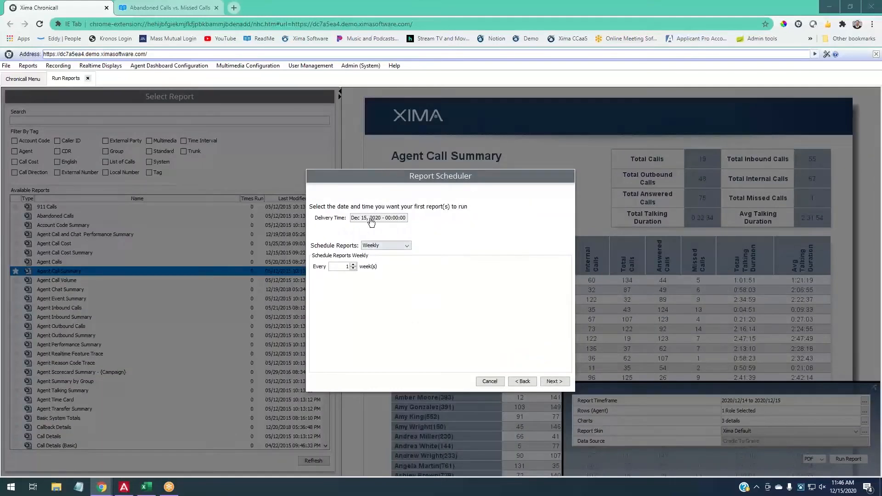
left_click(373, 217)
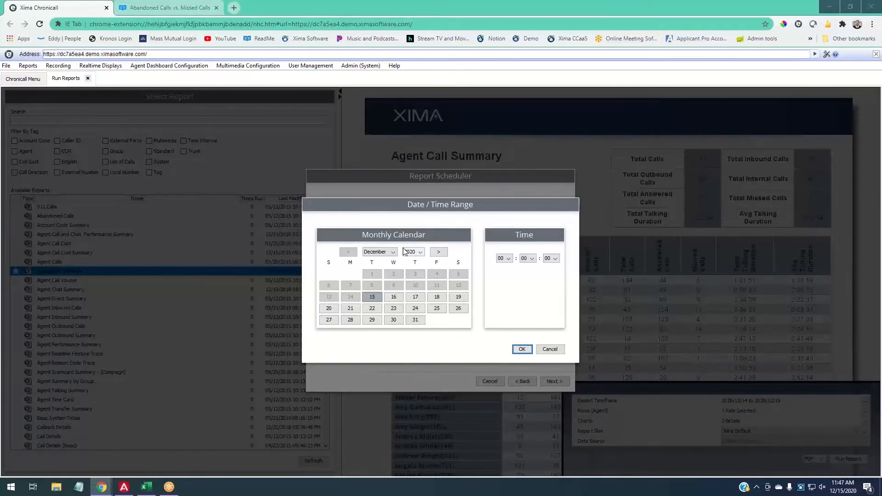
left_click(351, 311)
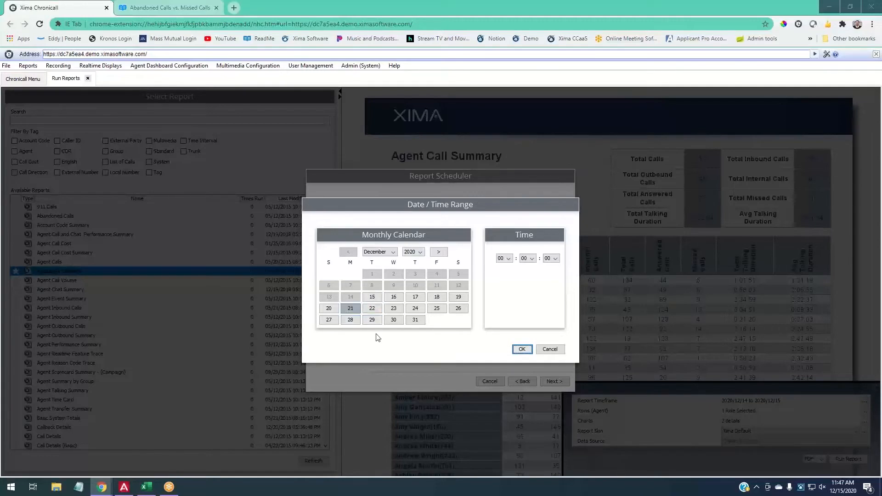
left_click(508, 258)
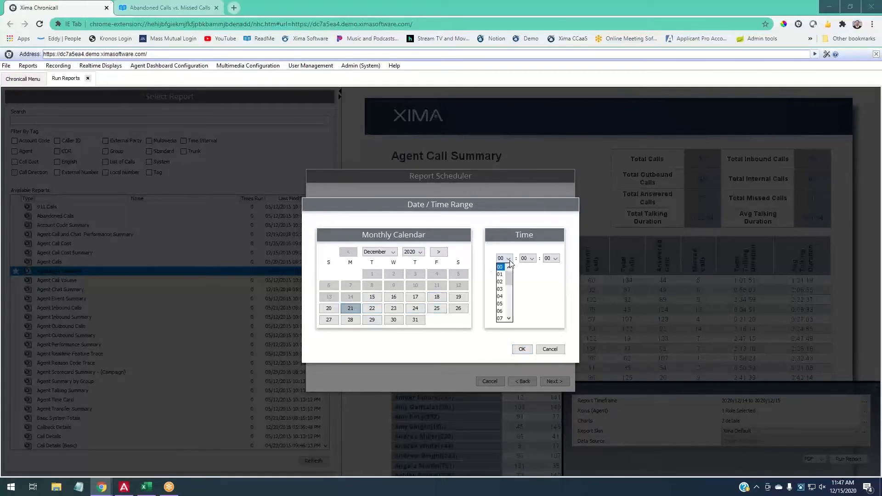
scroll(512, 283, "down", 1)
scroll(512, 283, "down", 1)
left_click(503, 283)
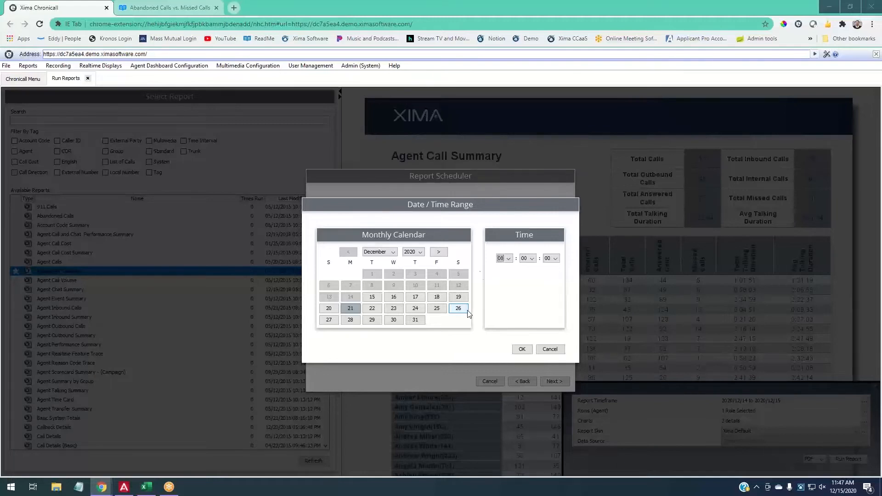
left_click(508, 260)
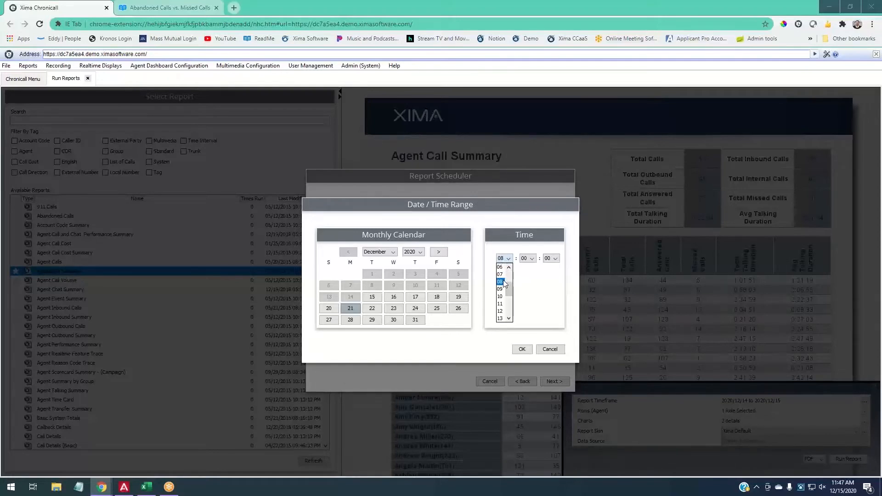
left_click(504, 282)
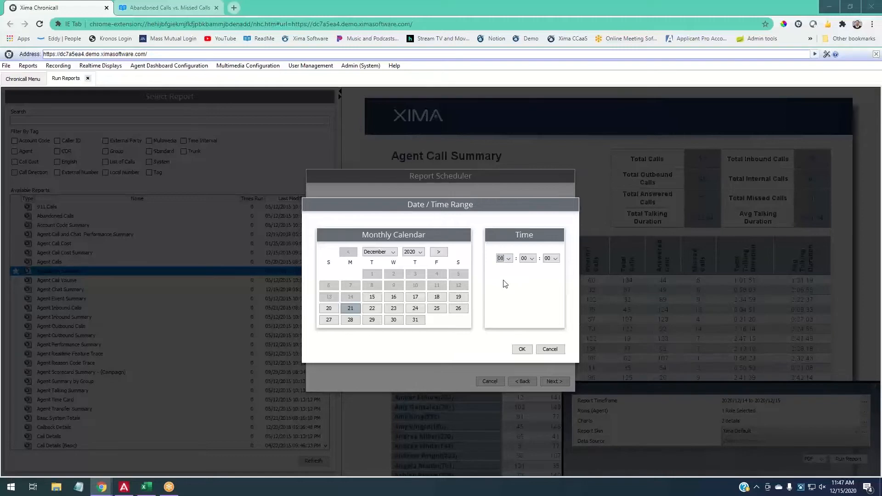
left_click(531, 350)
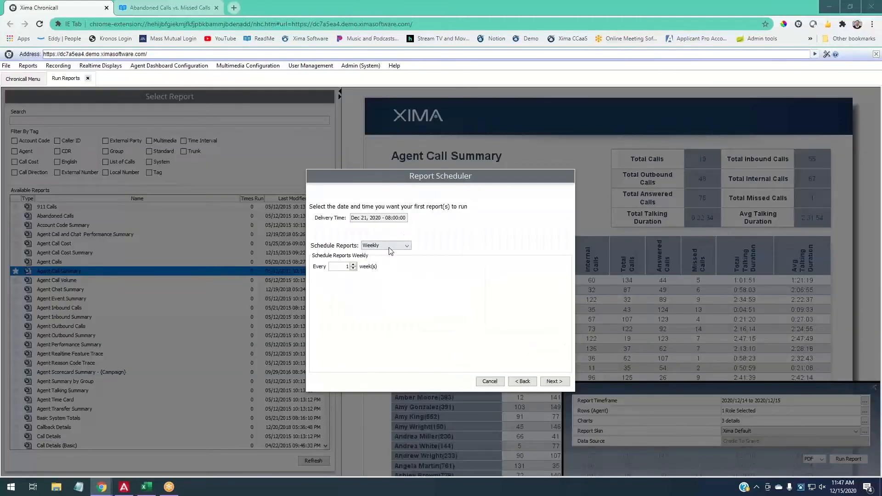
- Confirm the Dec 21 08:00 delivery and keep it repeating weekly, every 1 week
left_click(390, 246)
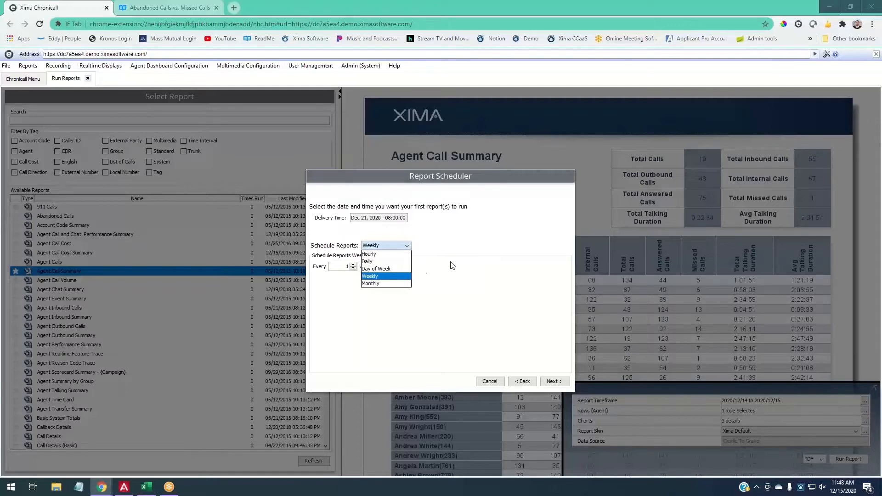
left_click(396, 277)
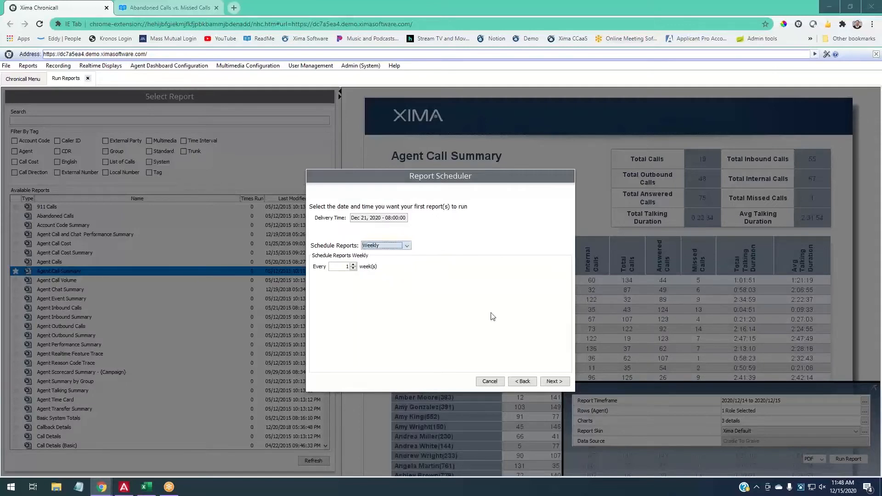
left_click(353, 264)
left_click(353, 265)
left_click(354, 265)
left_click(353, 268)
left_click(555, 382)
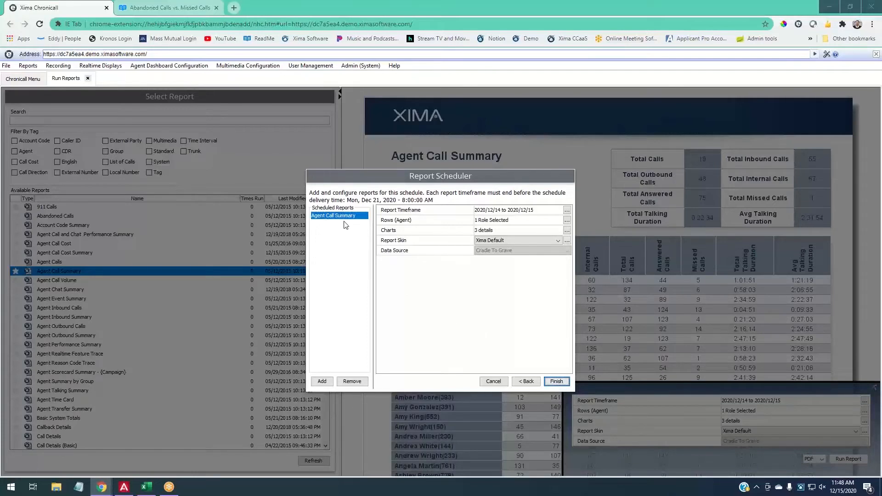
- Set the Agent Call Summary report timeframe to December 14–18, 2020
left_click_drag(347, 201, 404, 210)
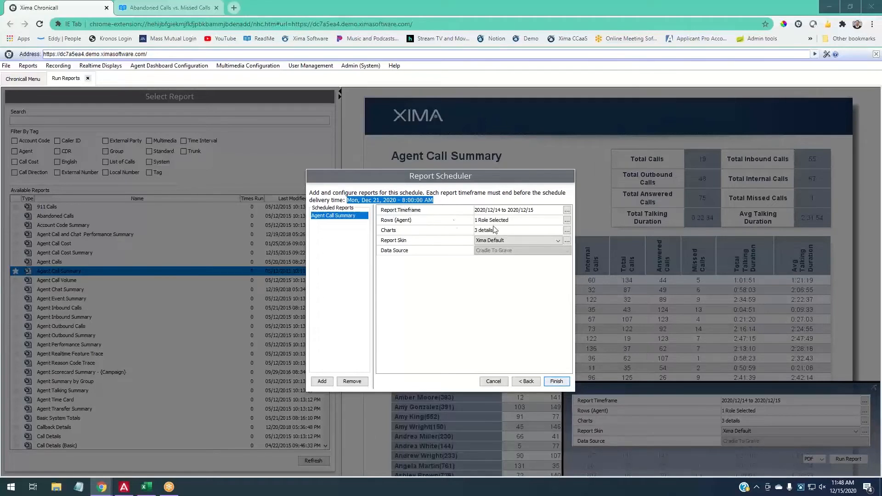
left_click(567, 210)
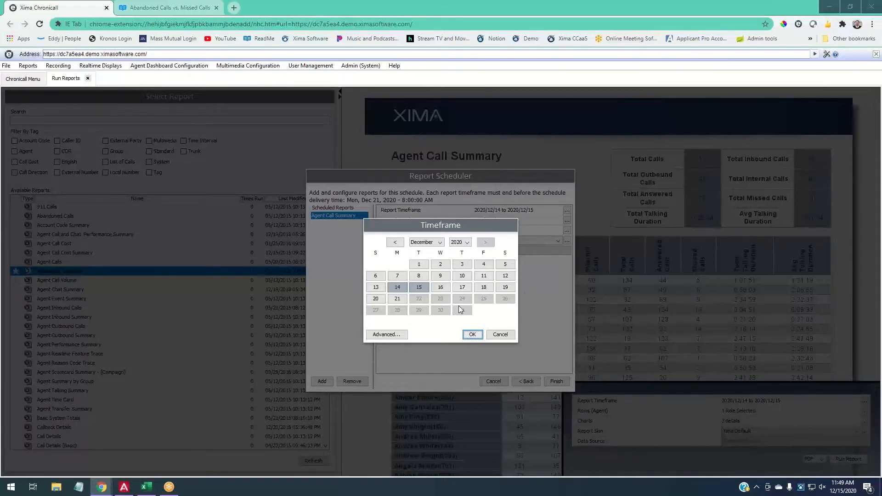
left_click(404, 287)
left_click(489, 294)
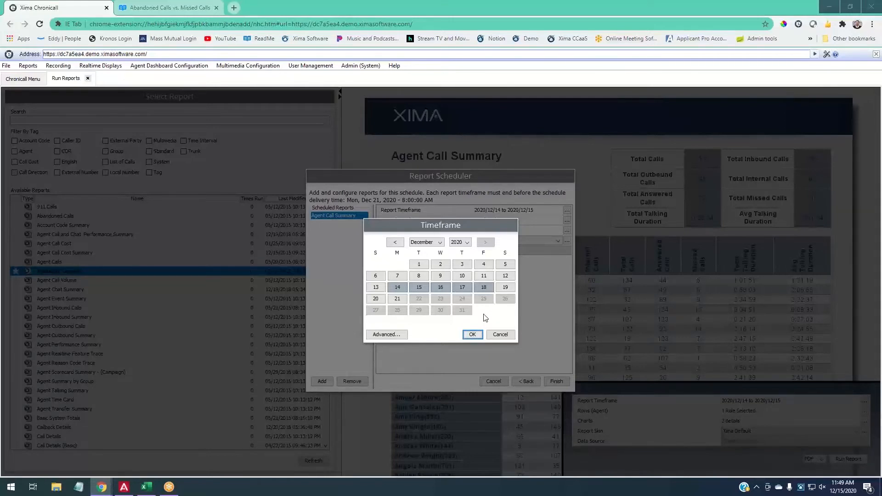
left_click(474, 335)
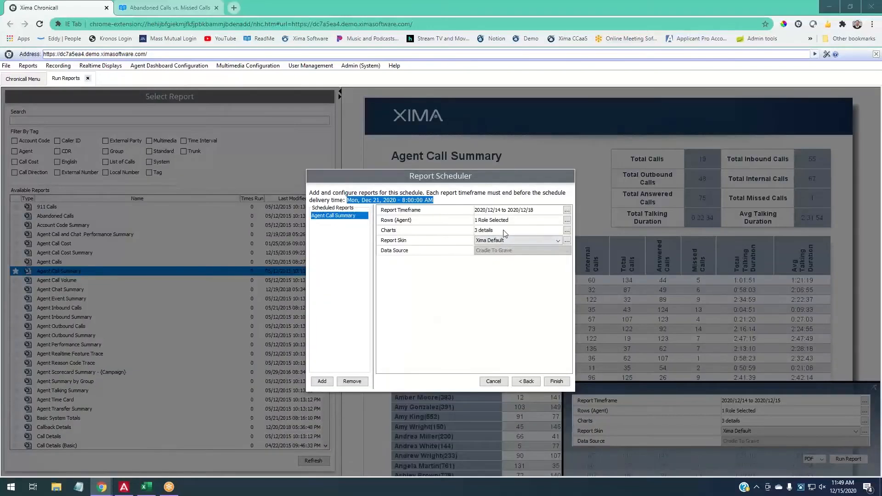
- Save the weekly ACS schedule and open the list of report schedules
left_click(565, 385)
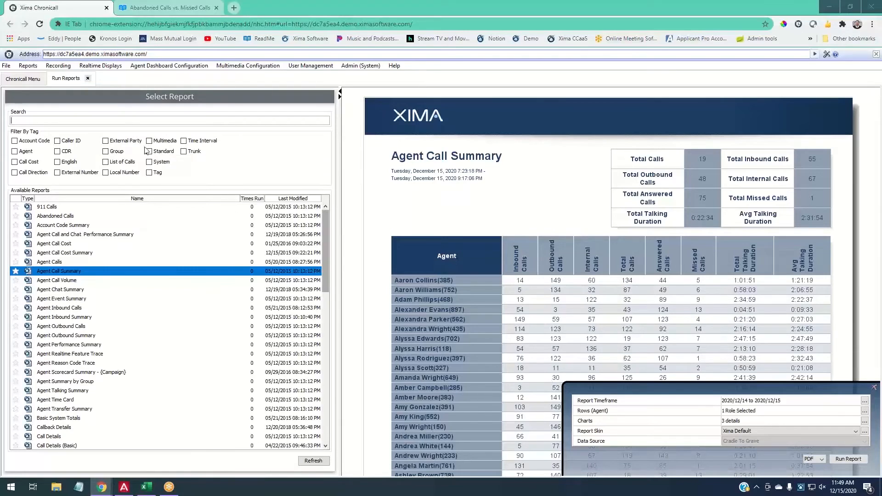
left_click(34, 79)
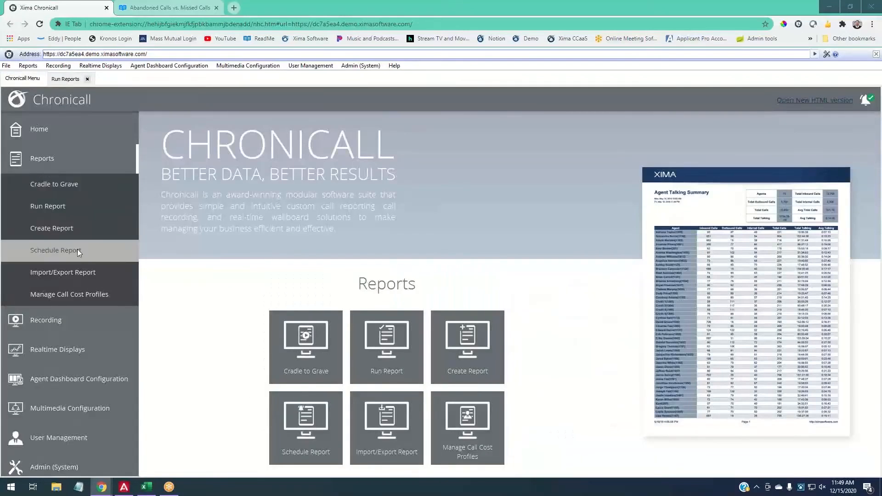
left_click(109, 252)
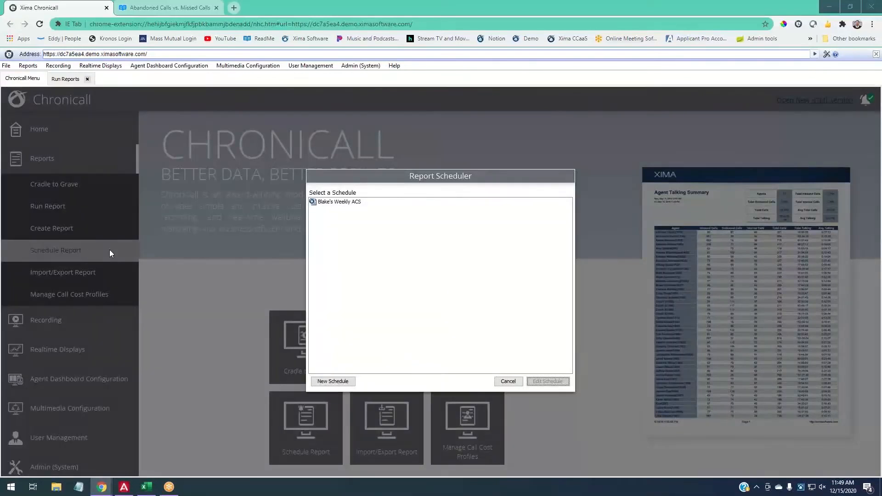
- Try a new Abandoned Calls schedule, back out, and select the existing weekly schedule
left_click(332, 383)
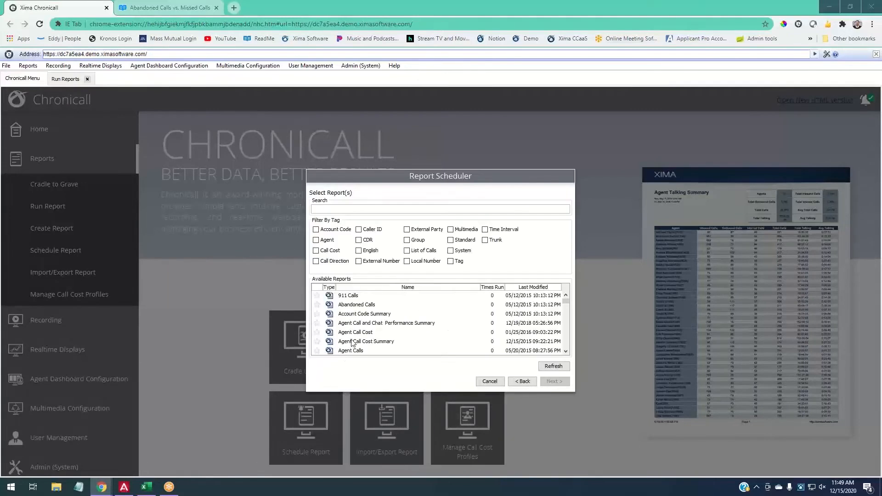
scroll(359, 298, "down", 1)
scroll(360, 298, "up", 1)
left_click(360, 305)
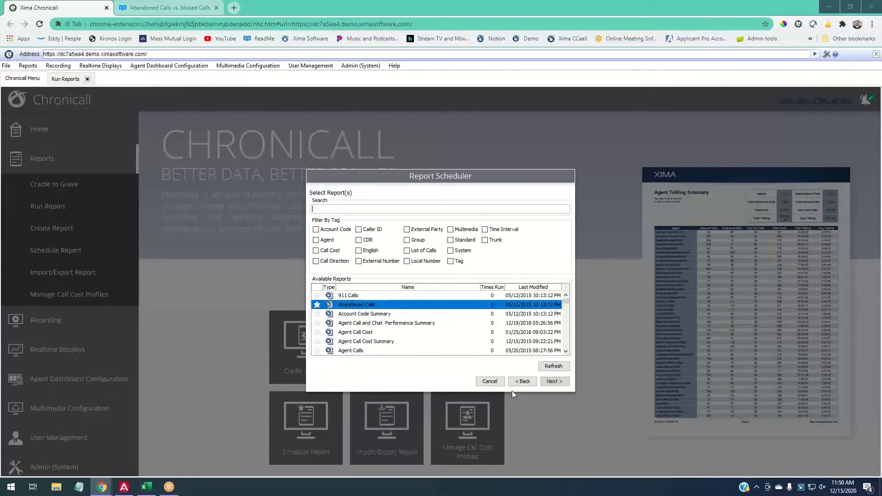
left_click(556, 382)
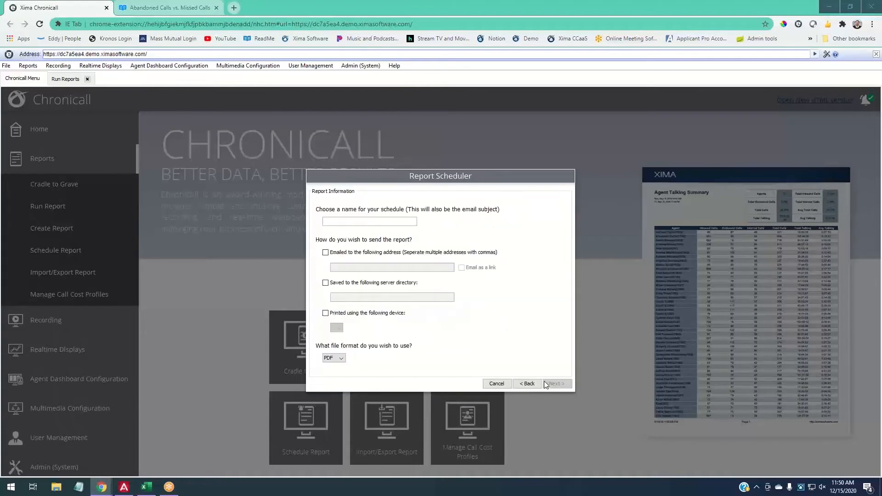
left_click(529, 383)
left_click(524, 382)
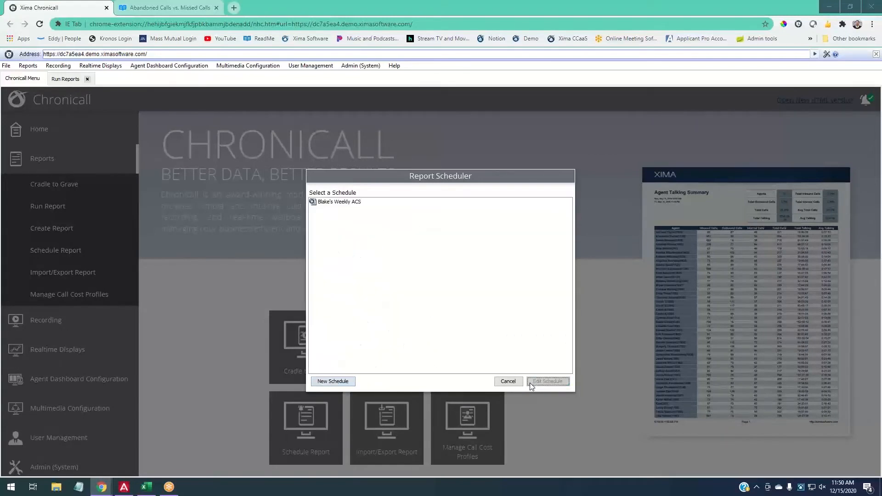
left_click(333, 203)
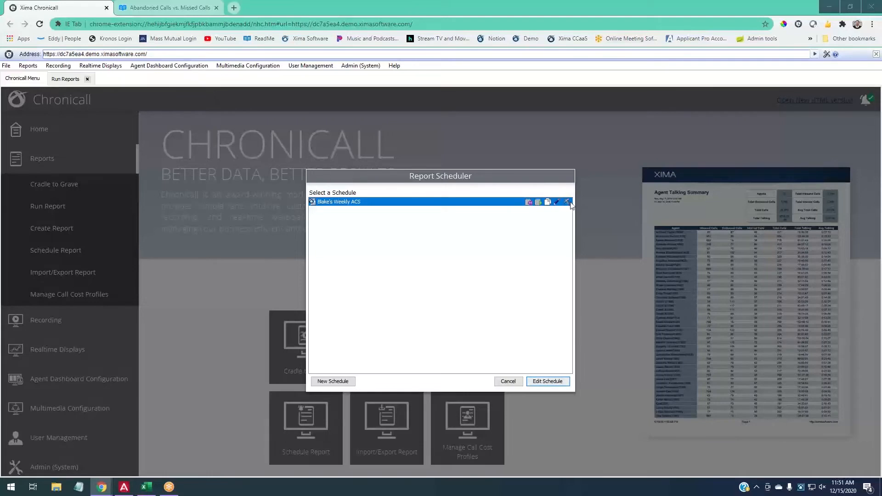
- Delete the existing weekly schedule and close the Report Scheduler
left_click(568, 202)
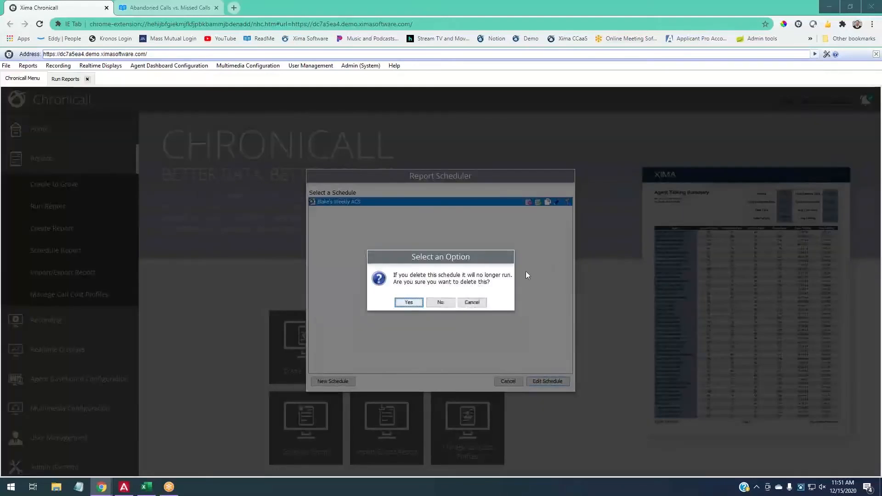
left_click(421, 306)
left_click(509, 383)
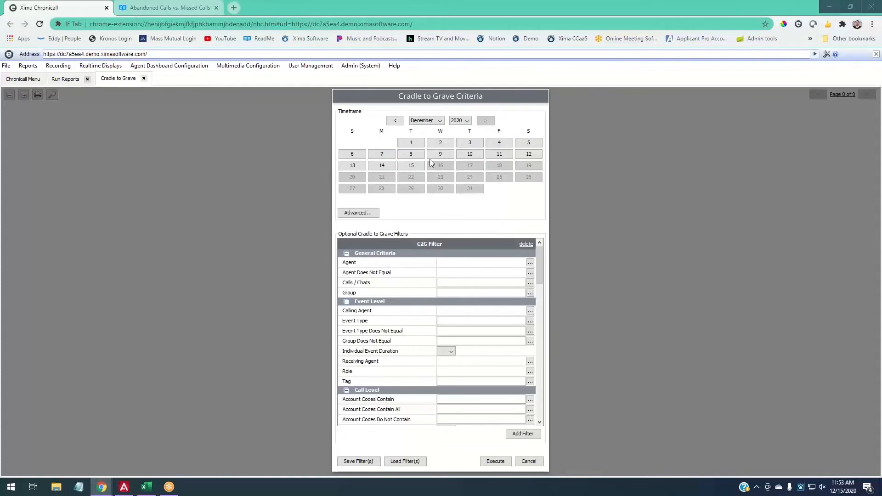
- Start the Cradle to Grave timeframe on December 14, 2020
left_click(381, 166)
- Run Cradle to Grave for December 14–15, 2020 with media limited to Calls
left_click(409, 167, "shift")
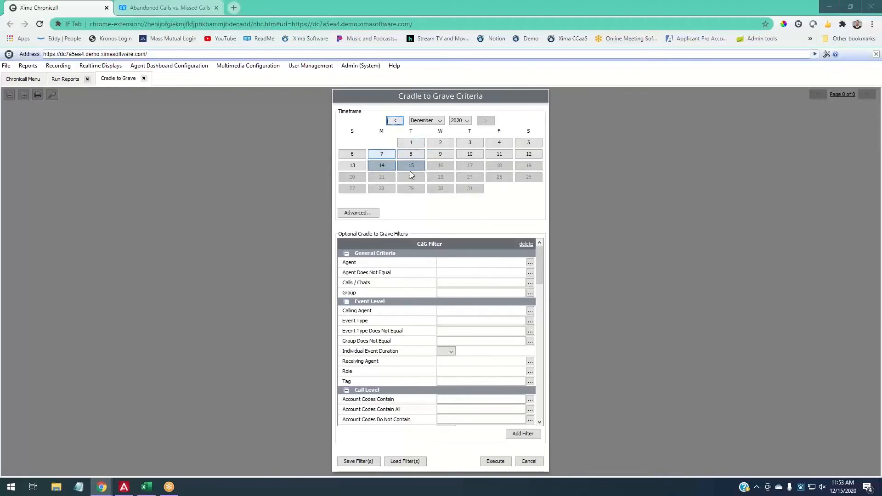
left_click(506, 463)
scroll(439, 283, "down", 3)
scroll(443, 279, "down", 4)
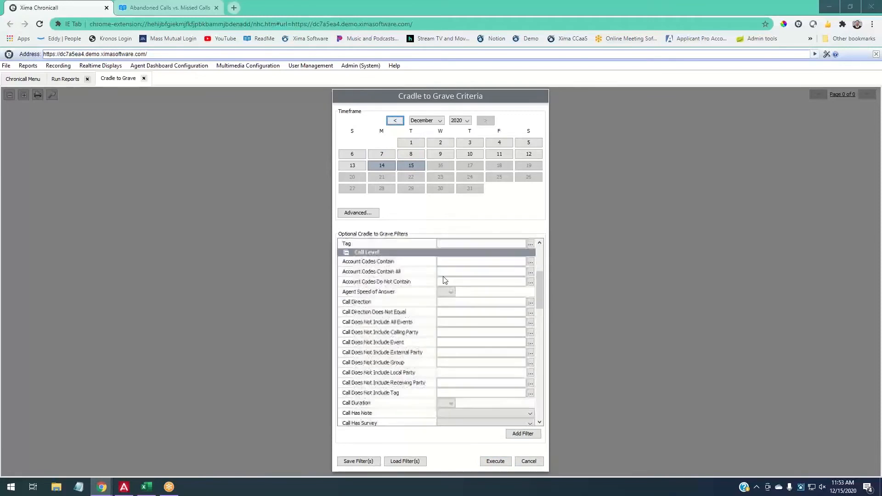
scroll(449, 290, "up", 7)
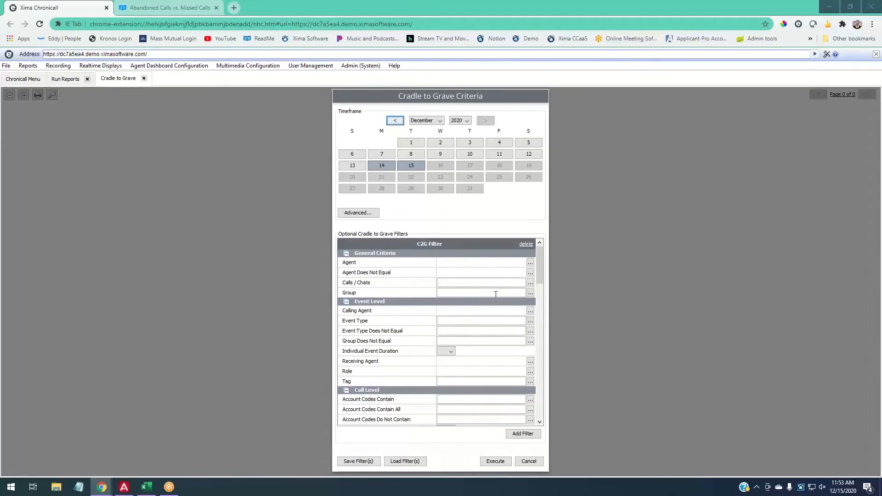
left_click(530, 283)
left_click(376, 200)
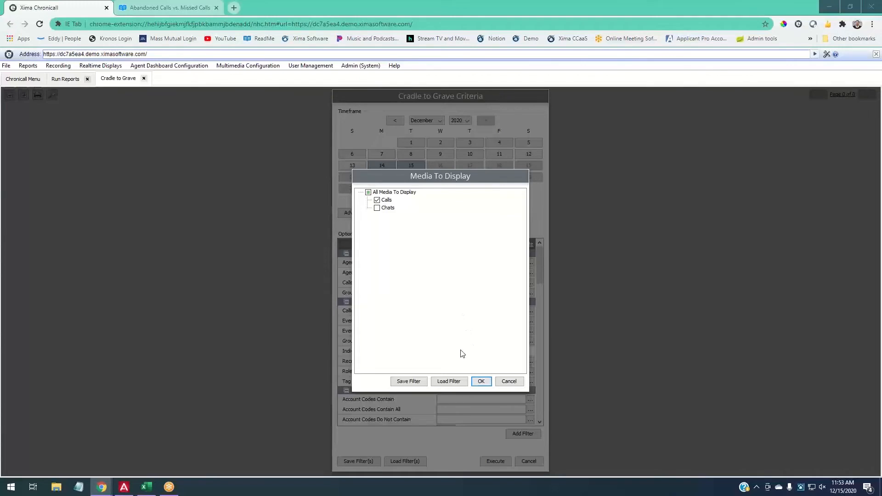
left_click(481, 382)
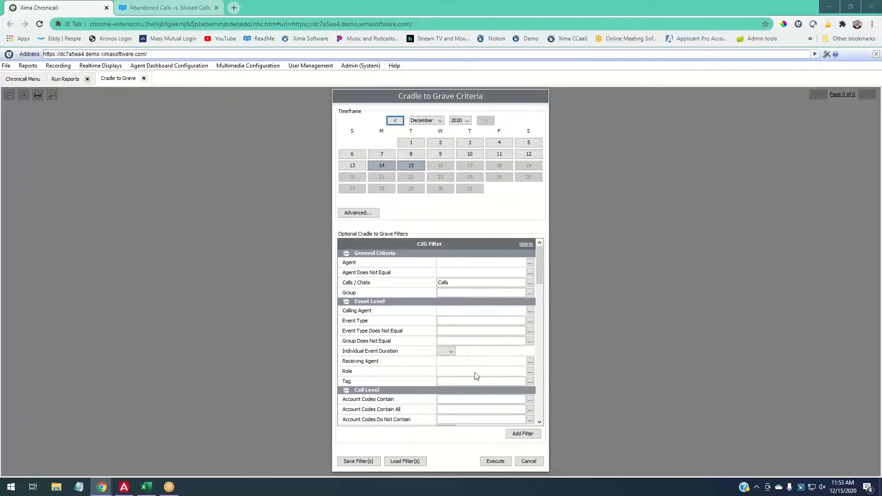
left_click(505, 464)
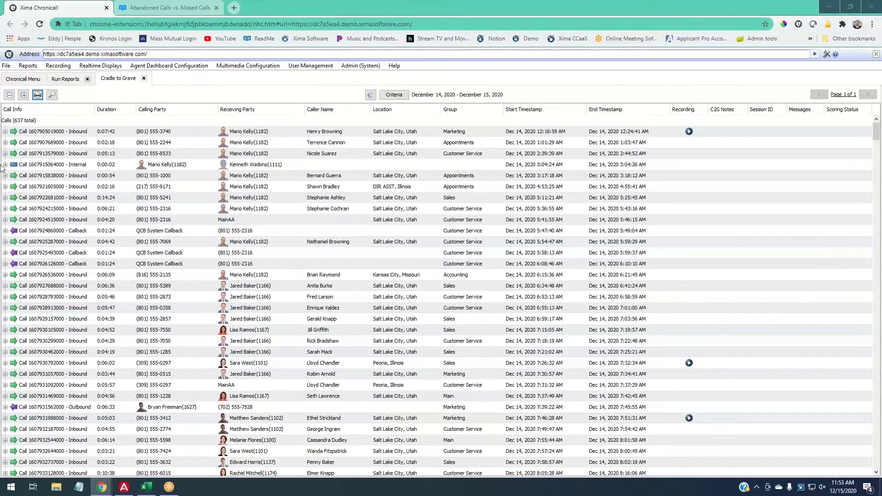
- Enlarge the 637-call table's text and rows, then select the first call
left_click(13, 122)
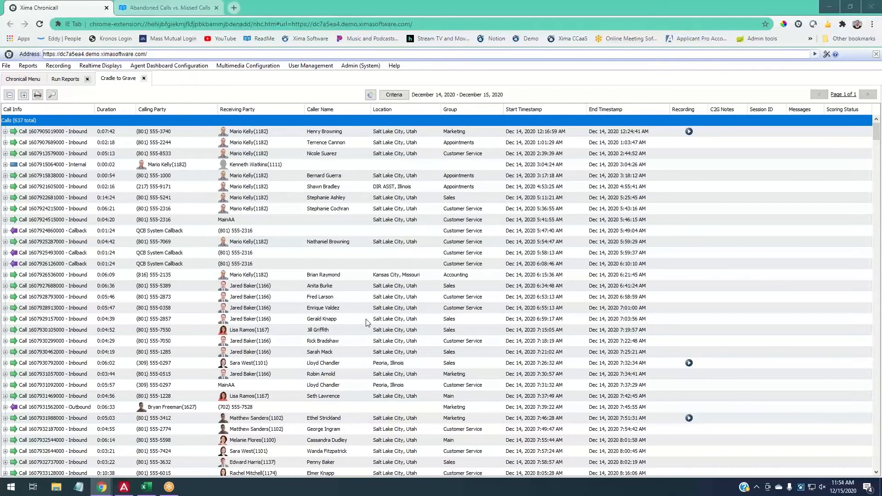
scroll(407, 266, "up", 3)
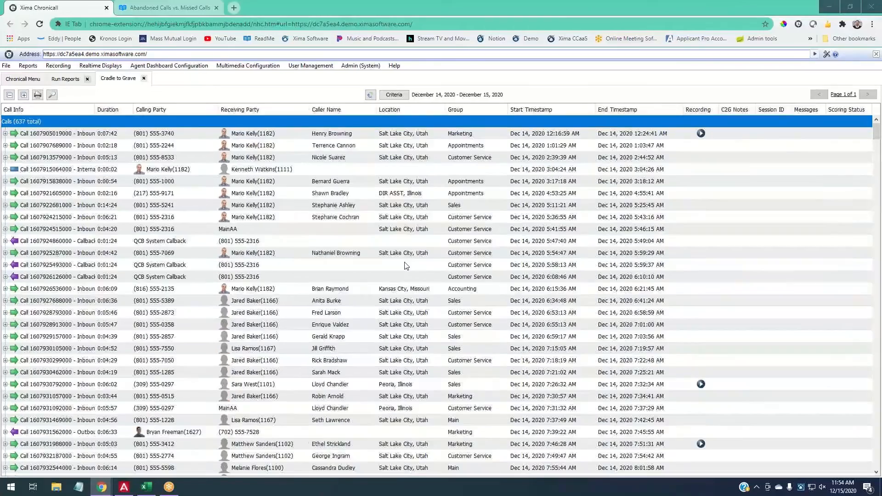
scroll(407, 266, "up", 1)
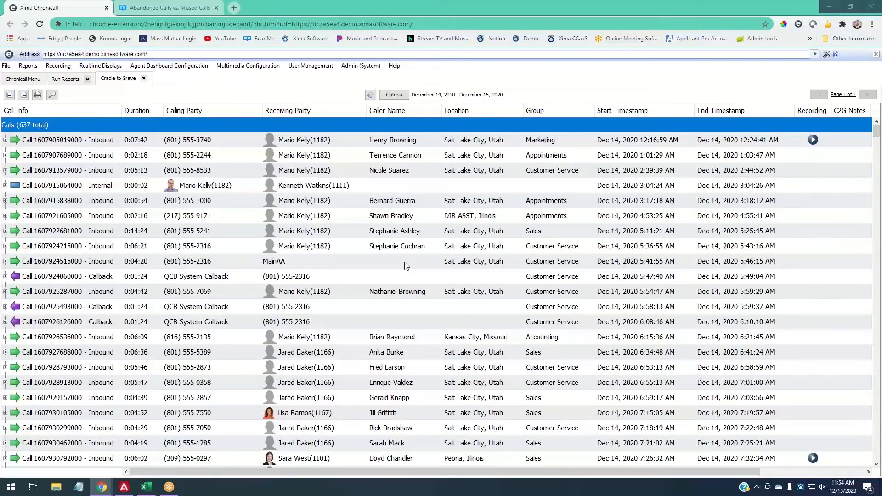
left_click(284, 140)
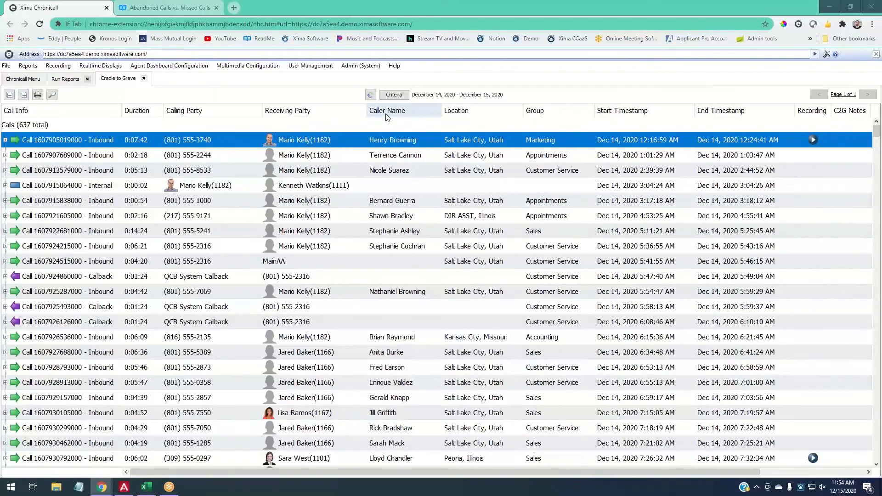
- Move Caller Name next to Calling Party and hide the Location column
left_click_drag(385, 114, 285, 120)
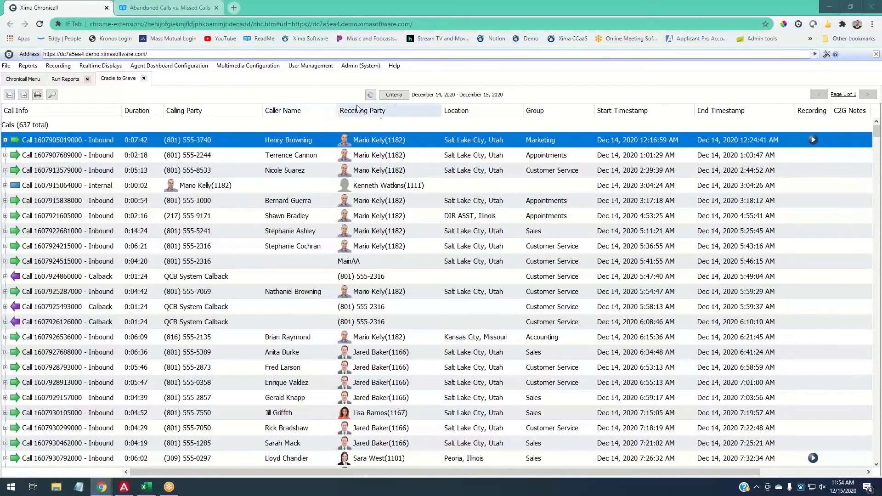
right_click(383, 114)
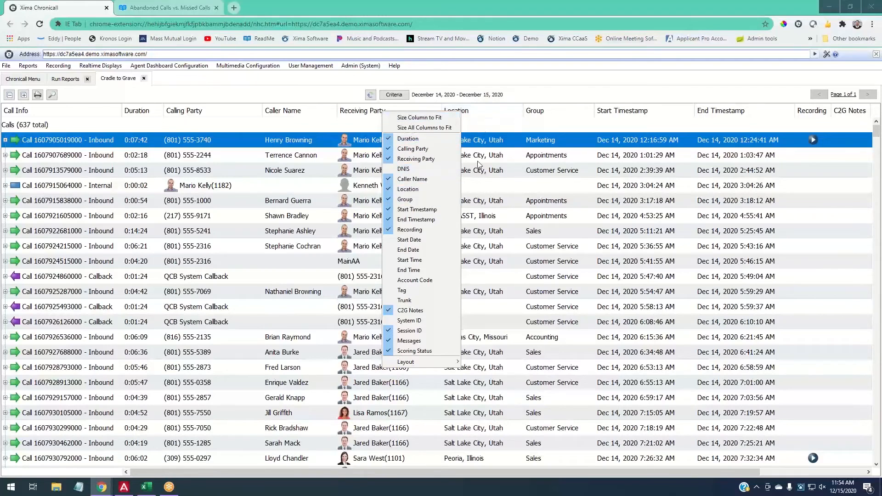
left_click(408, 188)
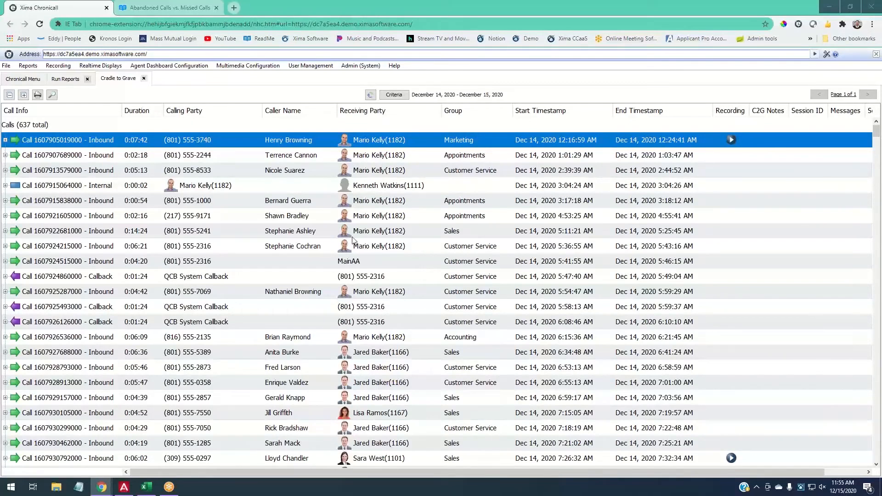
- Expand the first call into its Auto Attendant through Receiving Drop events and browse the list
left_click(6, 140)
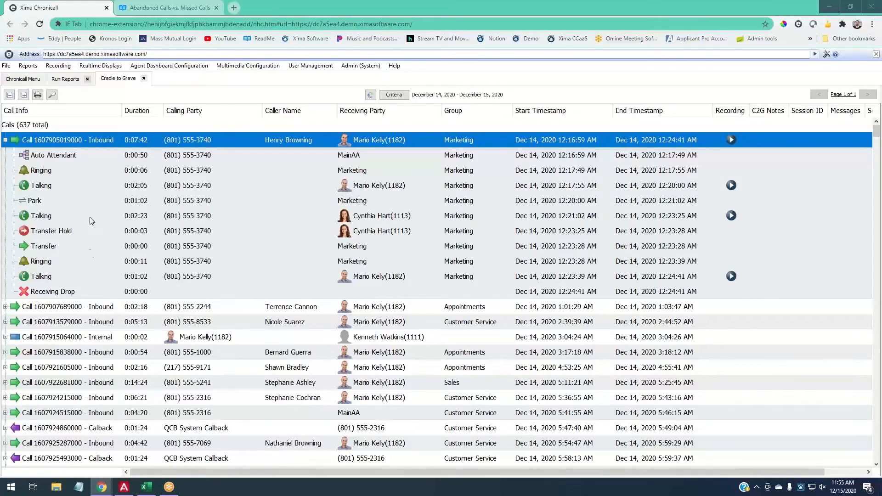
left_click(84, 291)
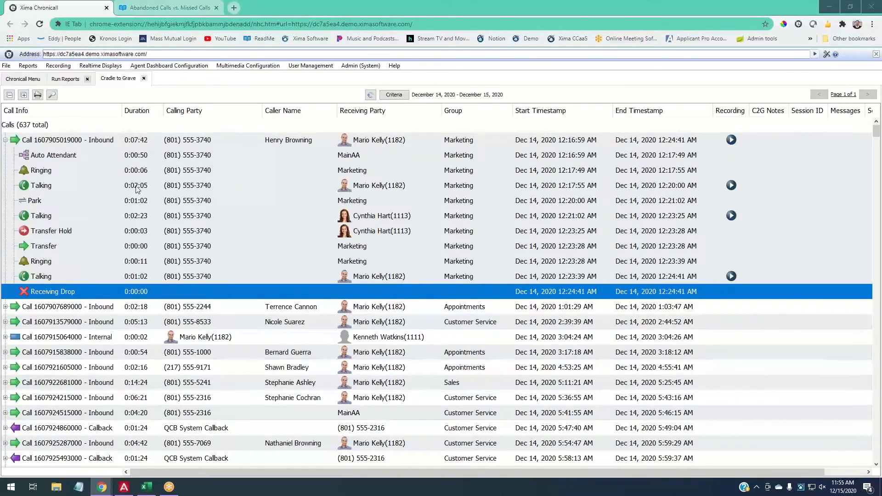
left_click(274, 142)
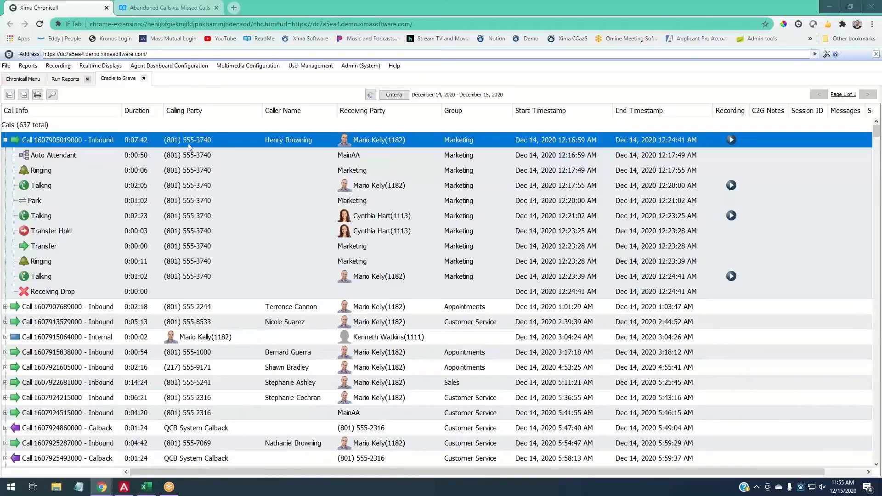
scroll(209, 192, "down", 15)
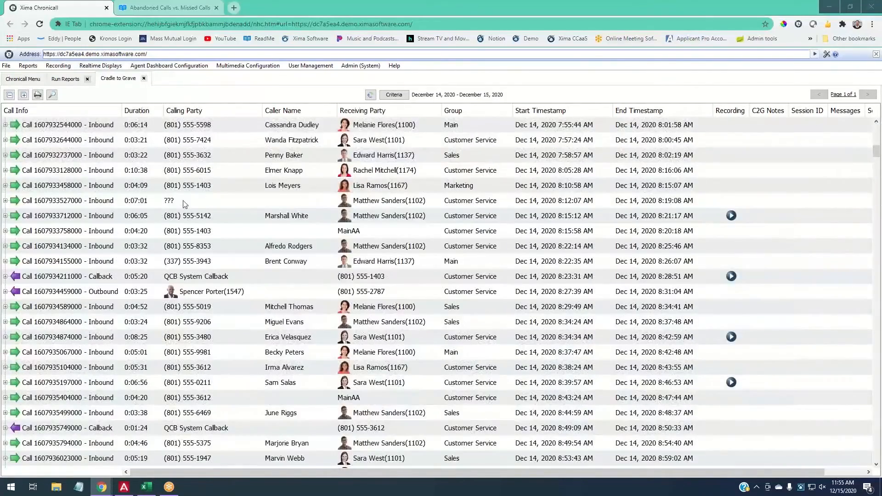
left_click(169, 202)
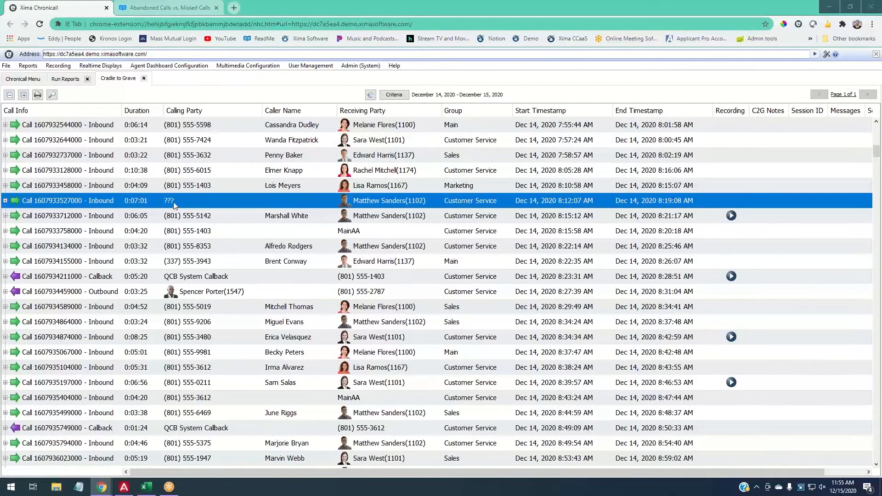
scroll(173, 204, "up", 15)
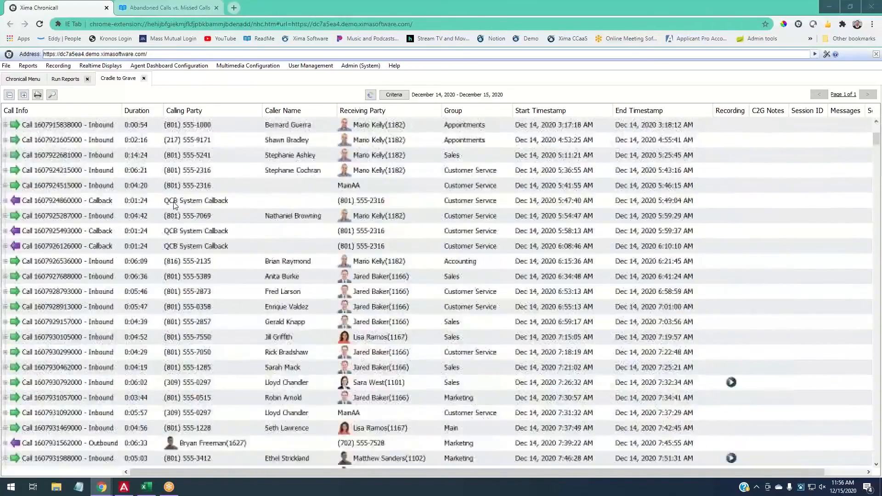
scroll(173, 205, "up", 2)
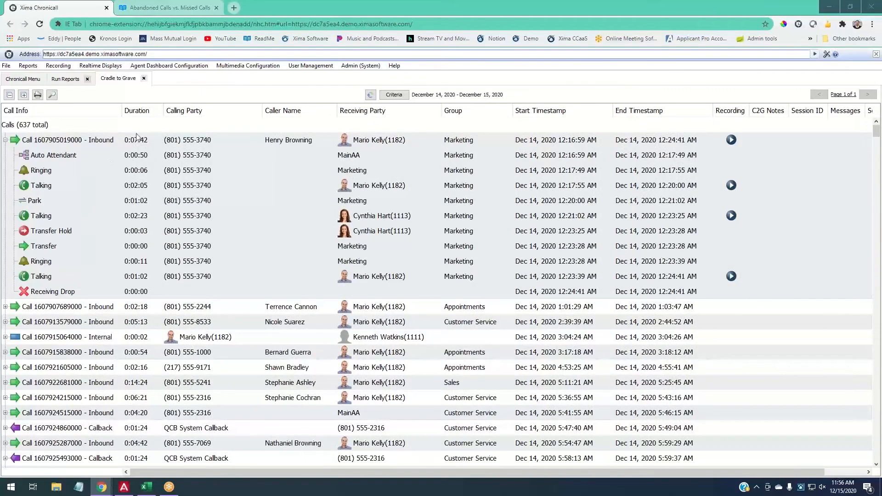
- Go through the first call's Auto Attendant, Ringing, Talking, Park, second Talking and Transfer Hold events
left_click(62, 157)
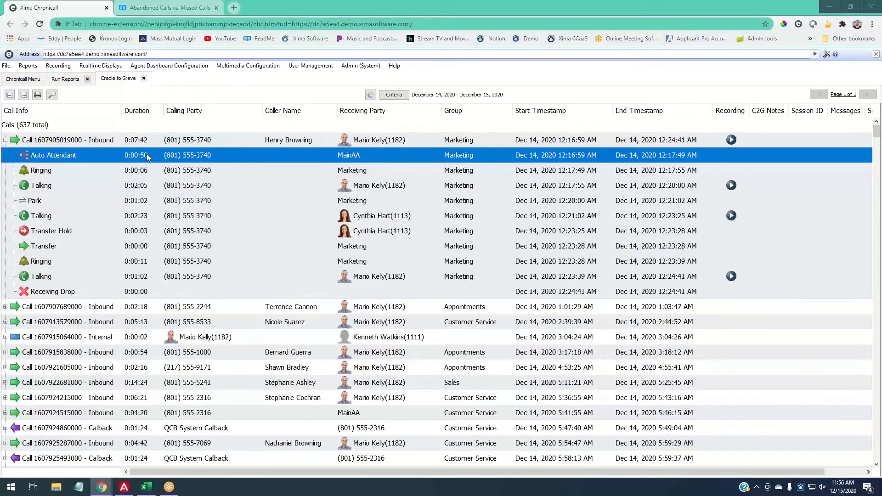
left_click(356, 177)
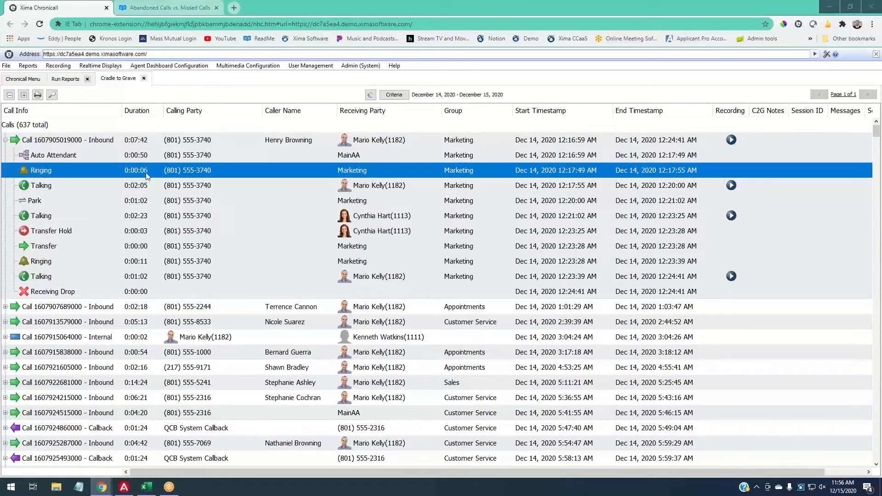
left_click(161, 189)
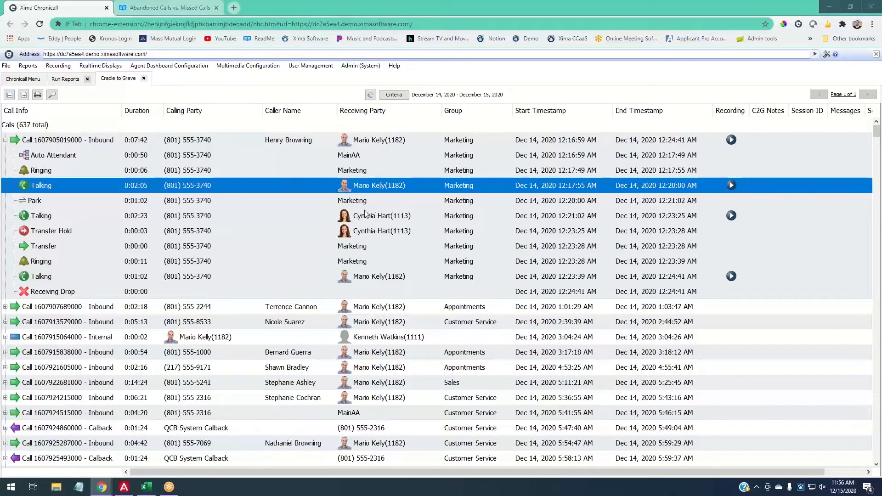
left_click(344, 207)
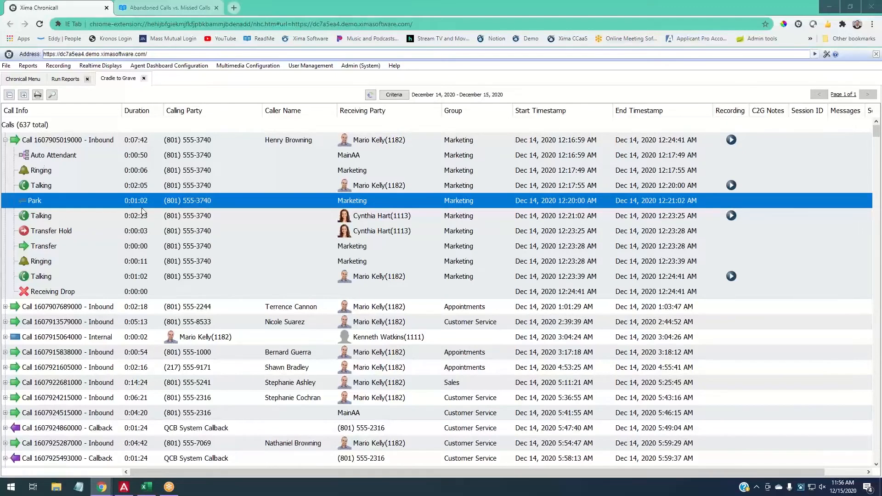
left_click(402, 221)
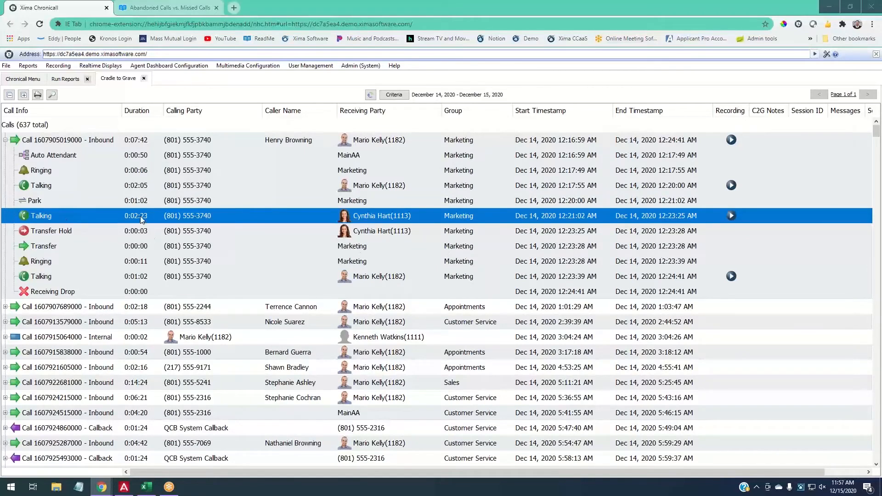
left_click(152, 236)
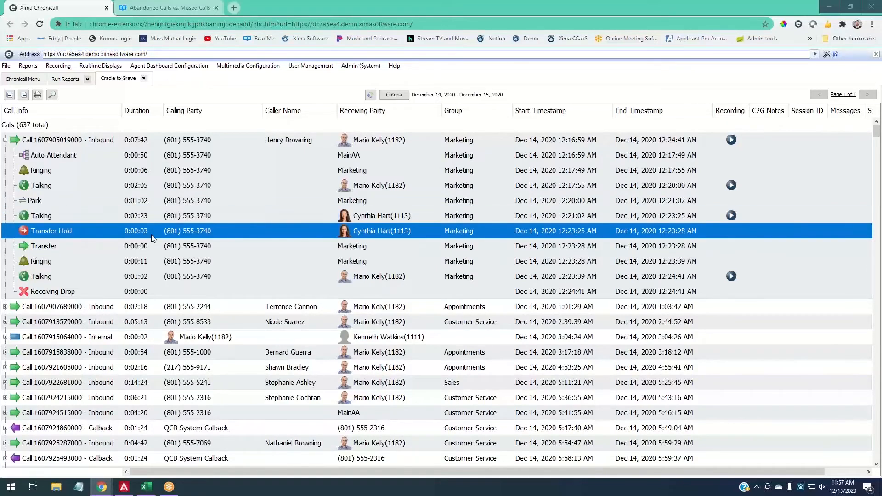
- Check the Transfer, Ringing, final Talking and Receiving Drop events, then expand the 2:39 PM call
left_click(155, 247)
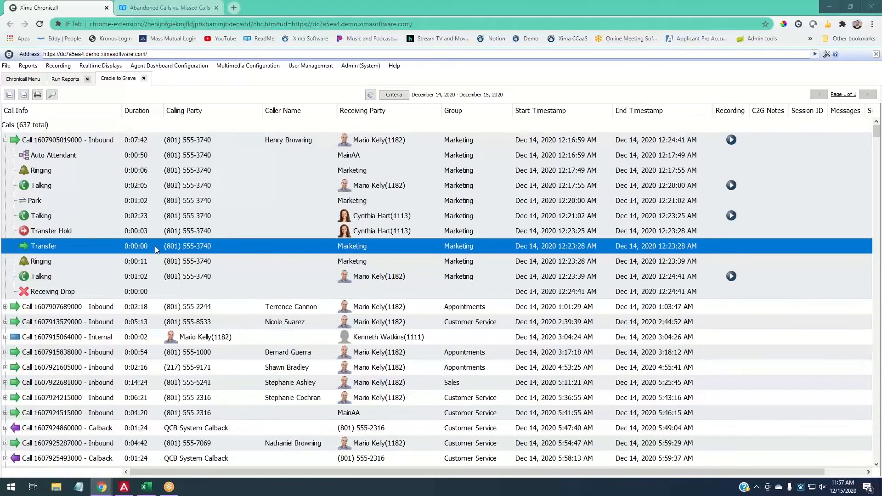
left_click(161, 270)
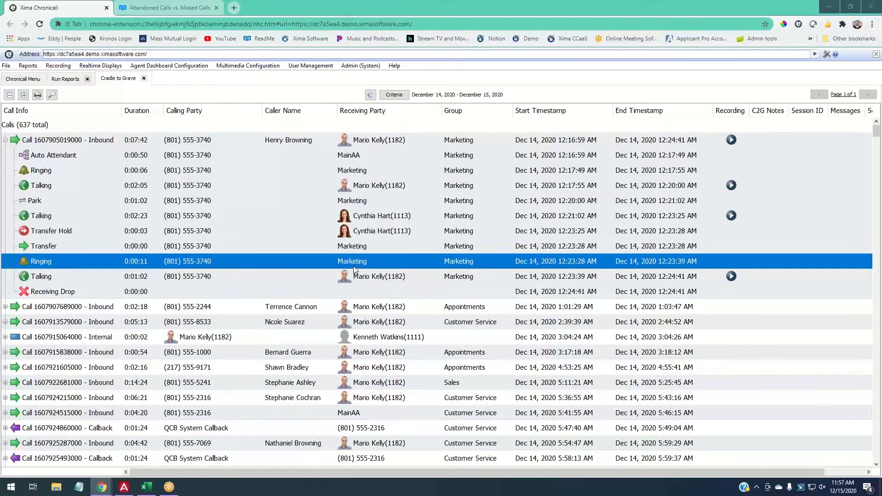
left_click(367, 282)
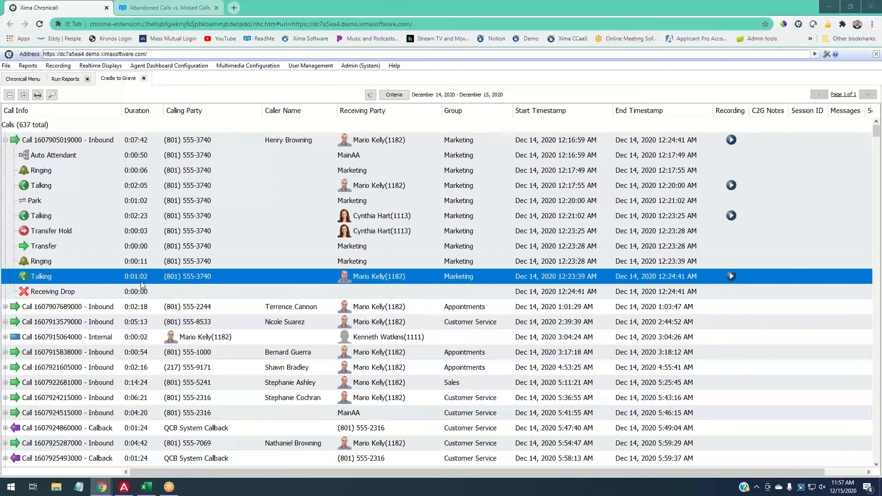
left_click(140, 285)
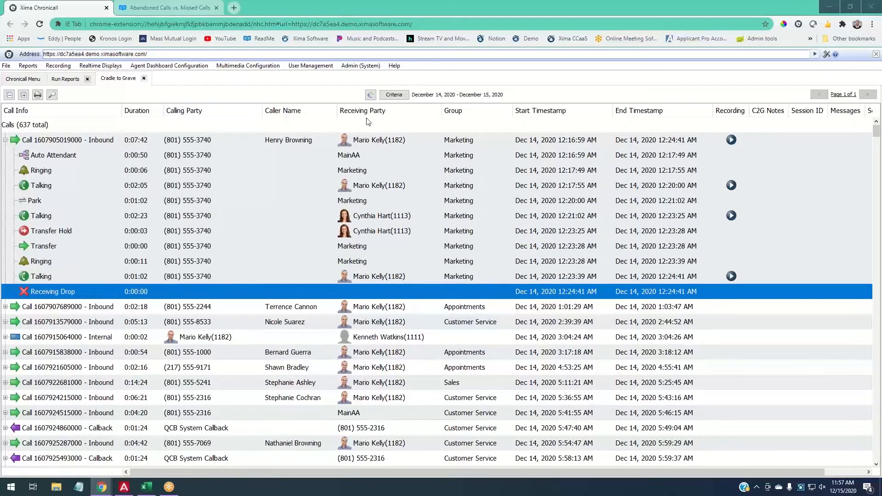
left_click(384, 275)
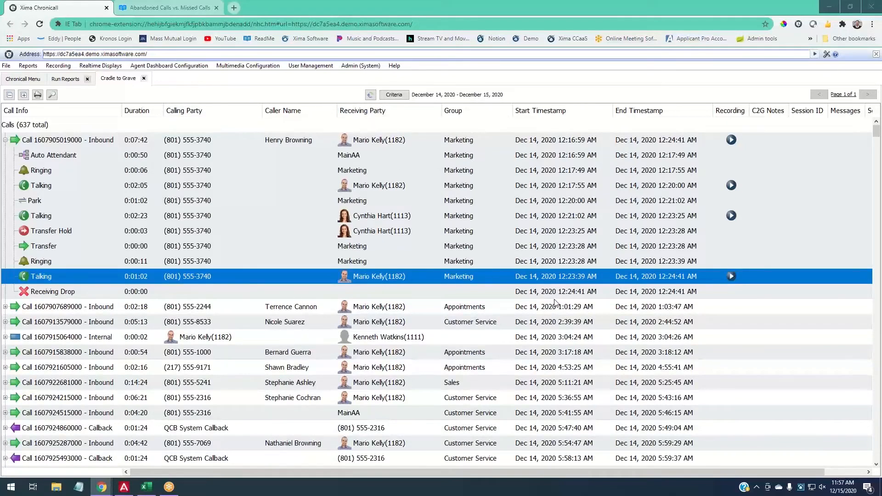
left_click(5, 323)
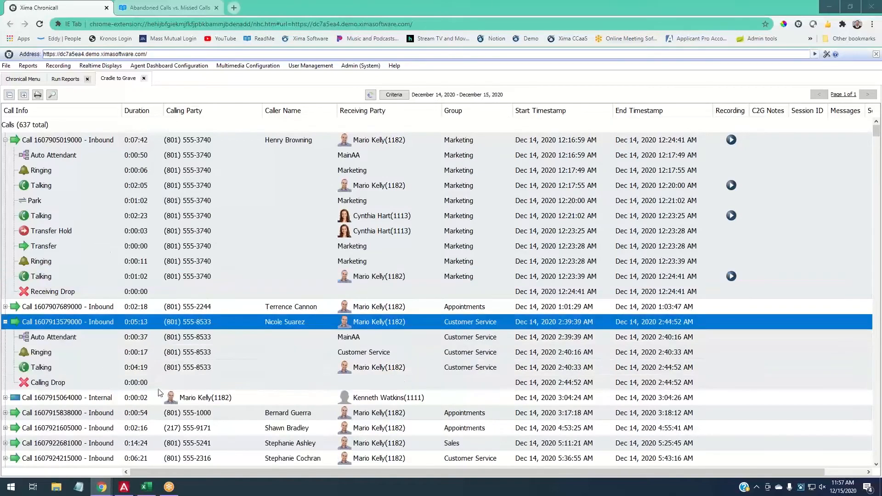
- Collapse the 2:39 PM call and the first call so all 637 calls show as summary rows
left_click(82, 383)
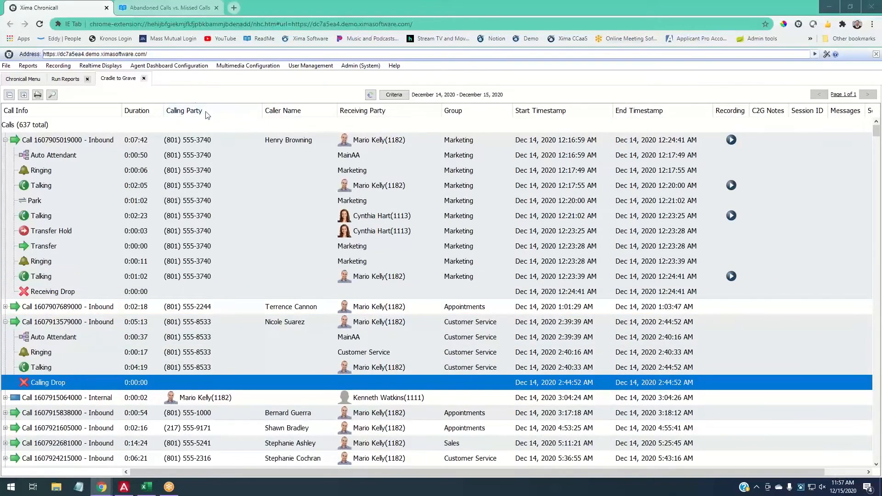
left_click(303, 324)
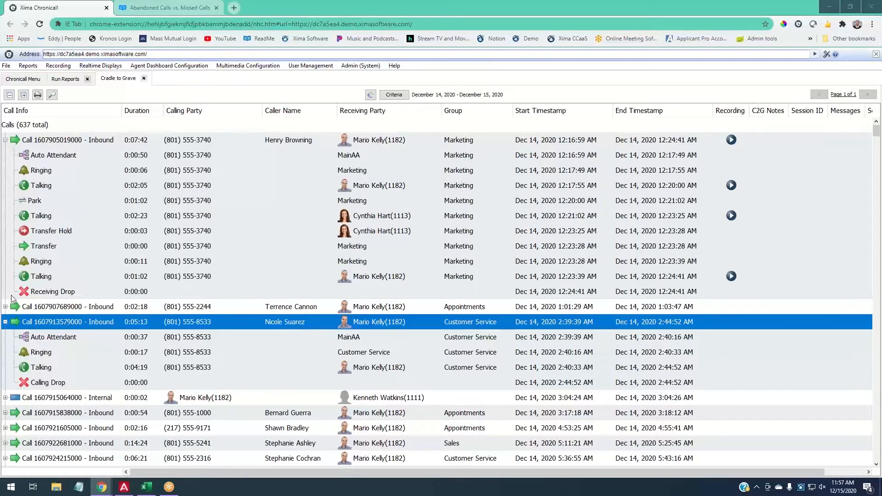
left_click(5, 322)
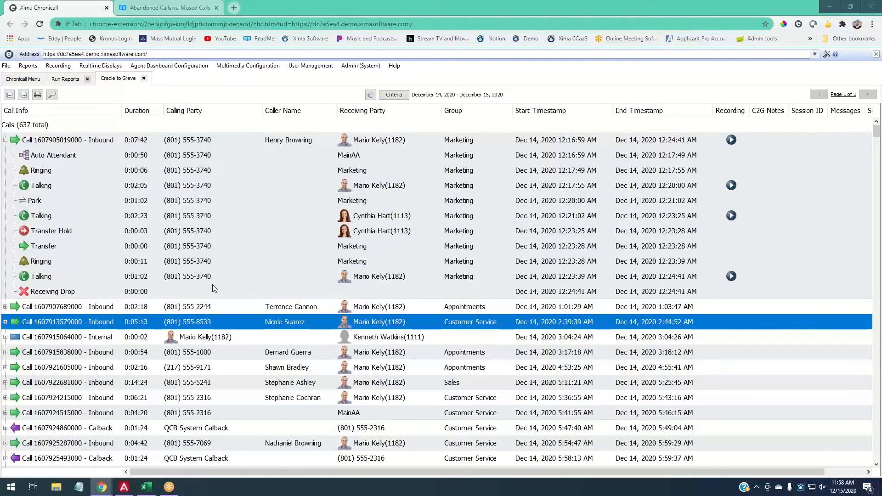
left_click(5, 140)
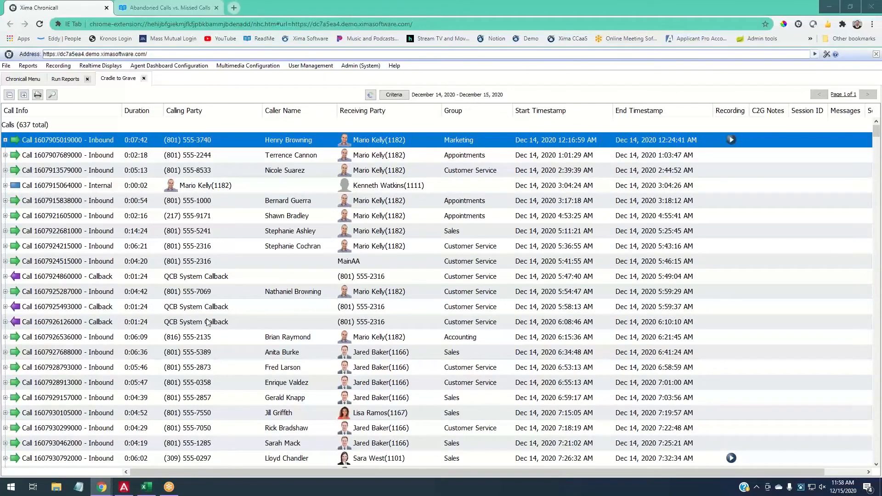
left_click(31, 131)
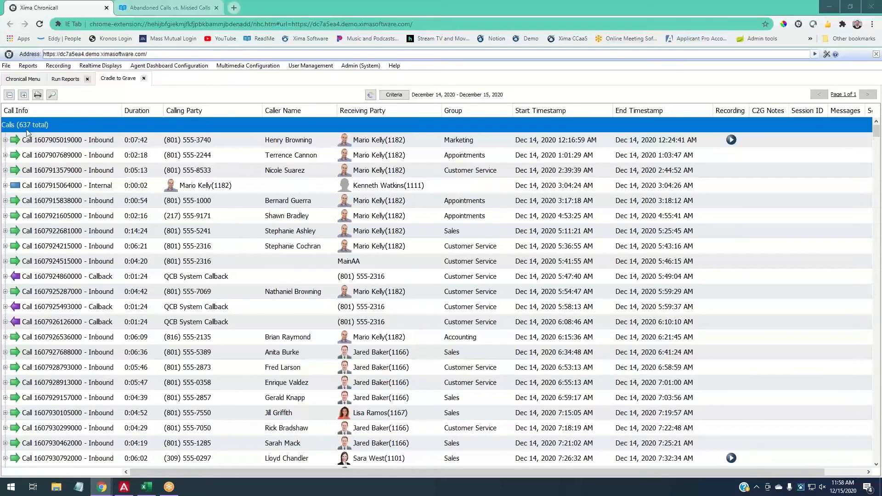
- Search the Cradle to Grave call list for the caller's phone number
left_click(52, 95)
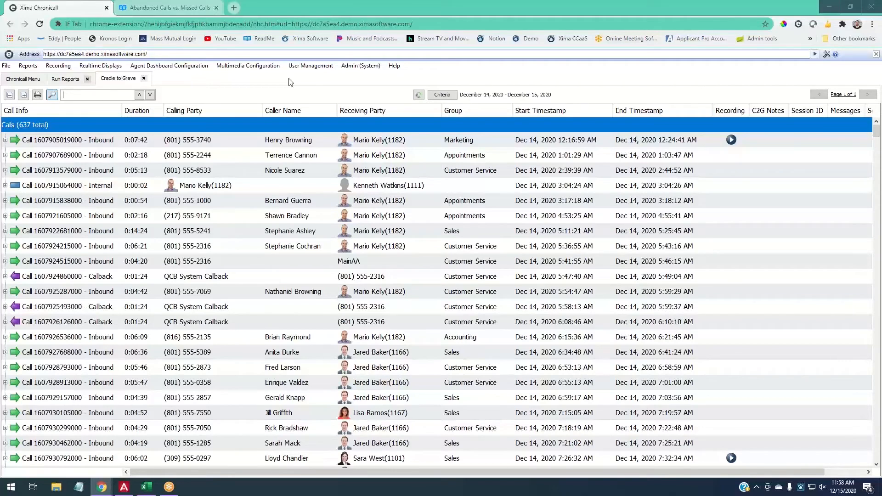
type("820")
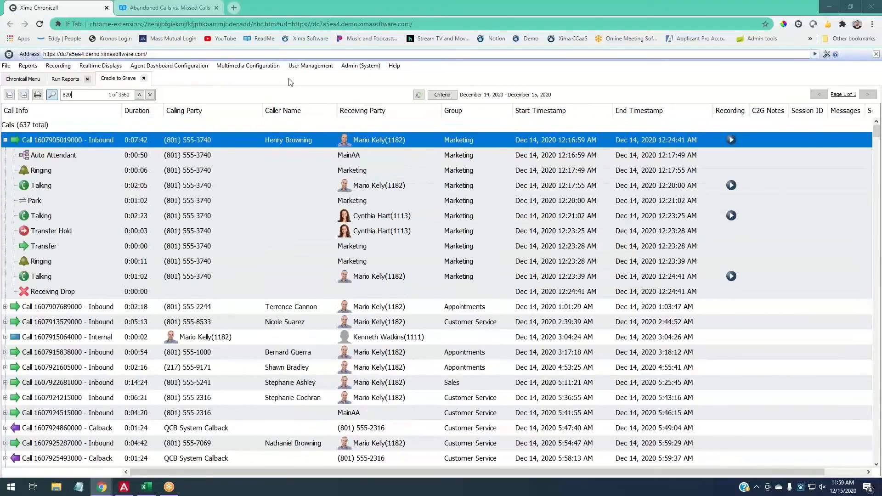
key("BackSpace")
type("01")
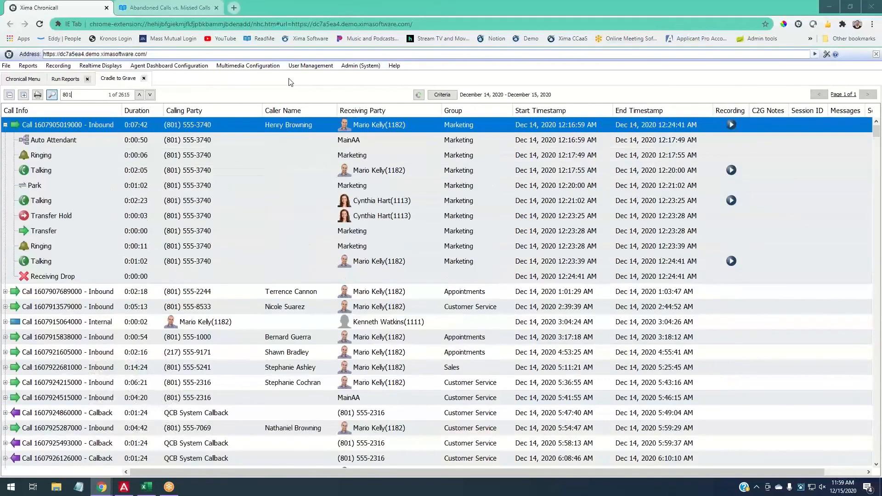
type("5551000")
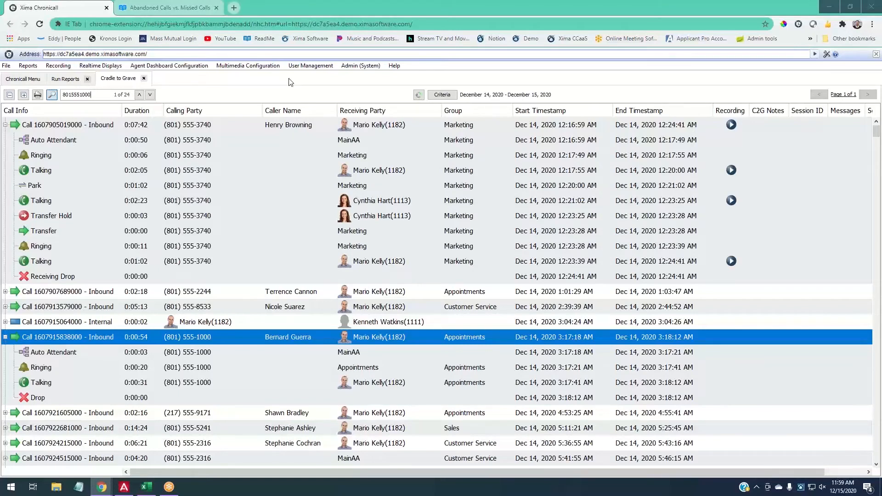
double_click(131, 94)
- Step through the 24 matches to the 23rd, a Dec 15 call
left_click(149, 95)
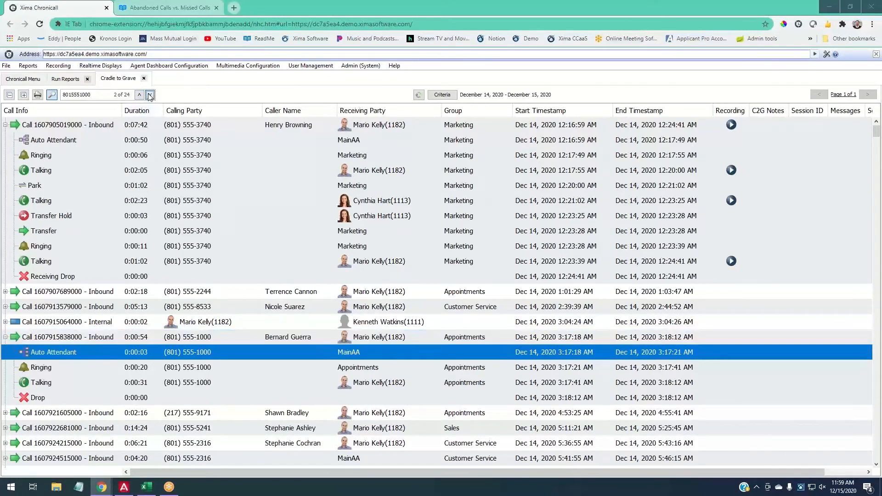
left_click(150, 95)
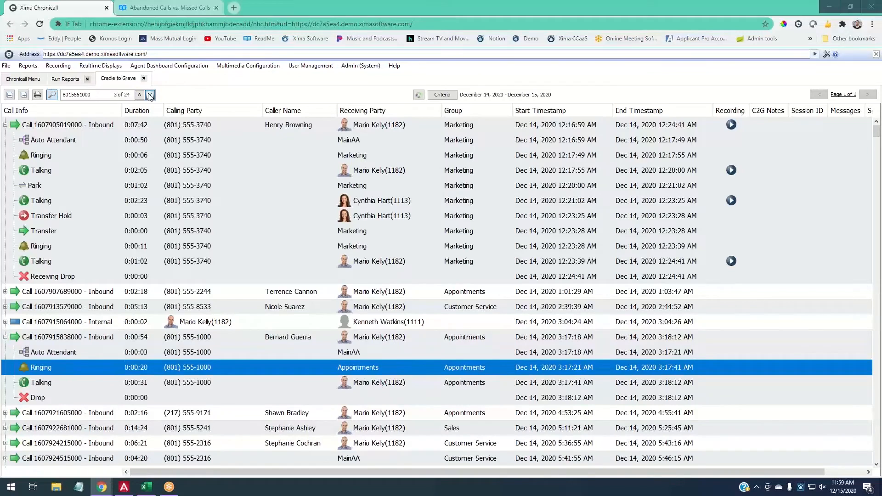
left_click(149, 95)
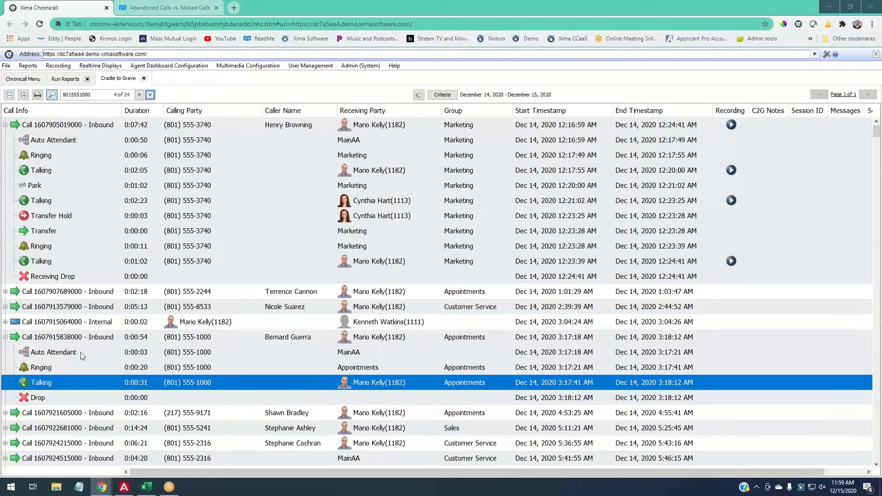
left_click(150, 95)
left_click(151, 95)
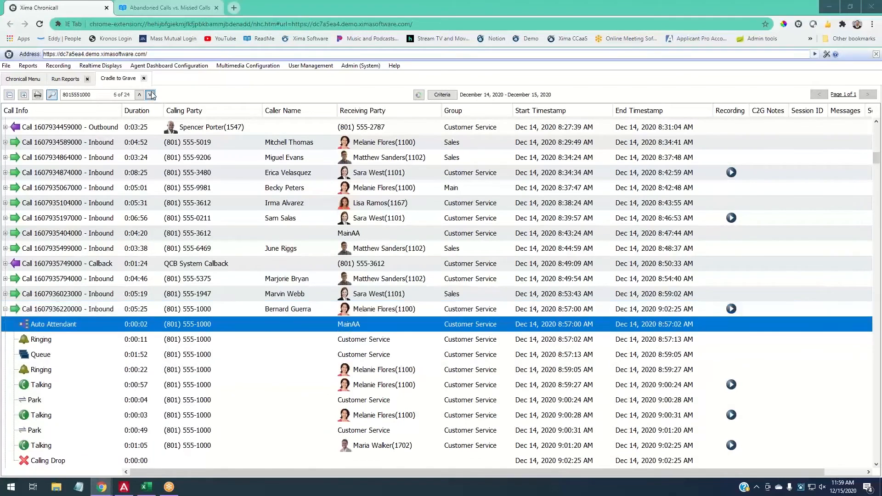
left_click(151, 95)
left_click(151, 95)
left_click(151, 96)
left_click(152, 95)
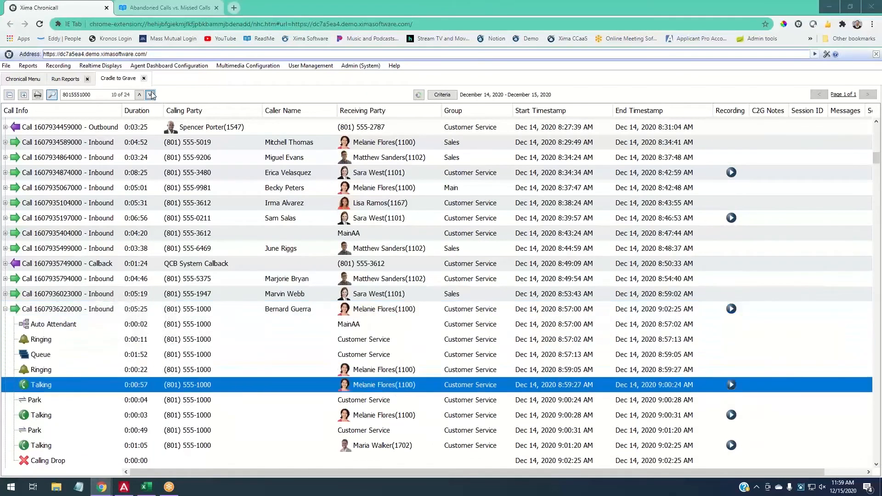
left_click(152, 95)
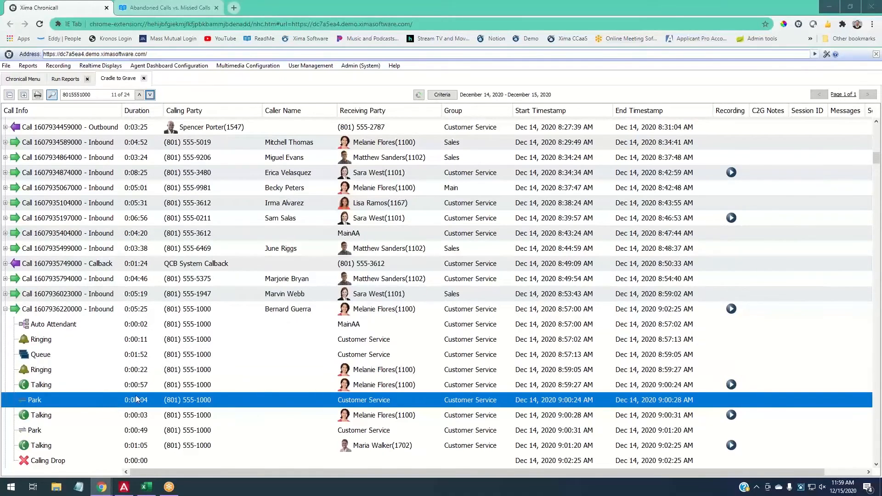
left_click(150, 95)
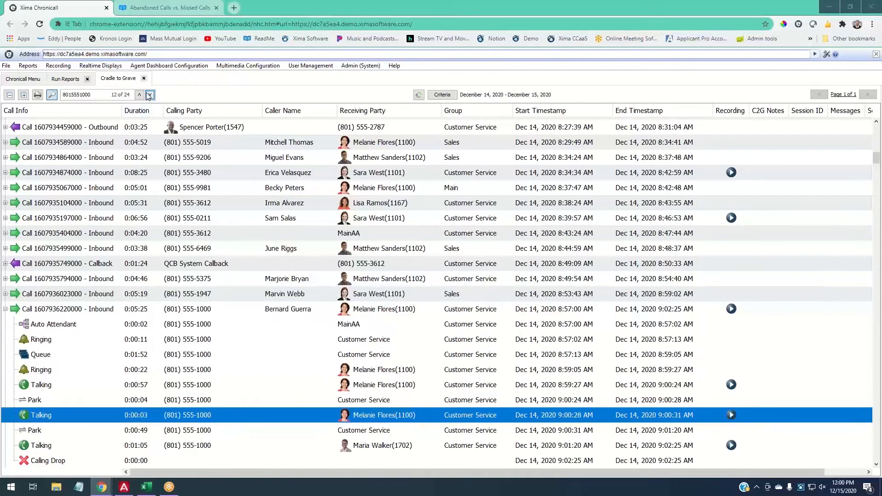
left_click(149, 96)
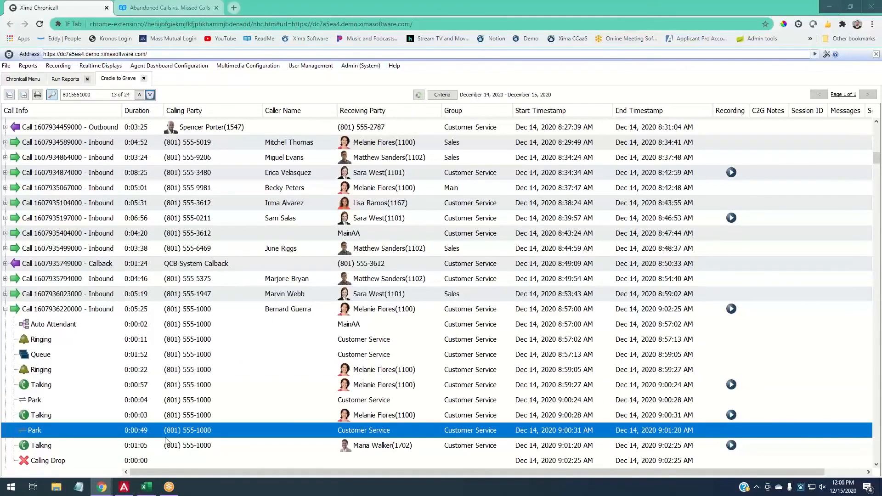
left_click(150, 95)
left_click(151, 95)
left_click(150, 95)
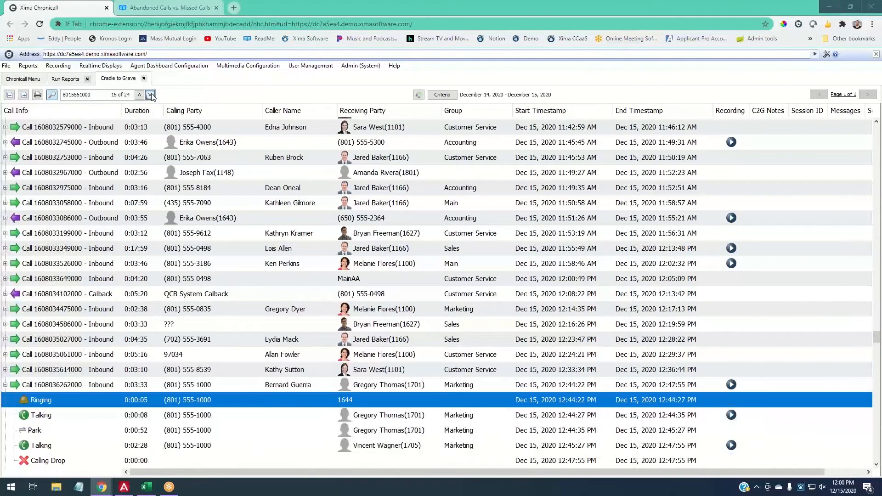
left_click(150, 95)
left_click(151, 95)
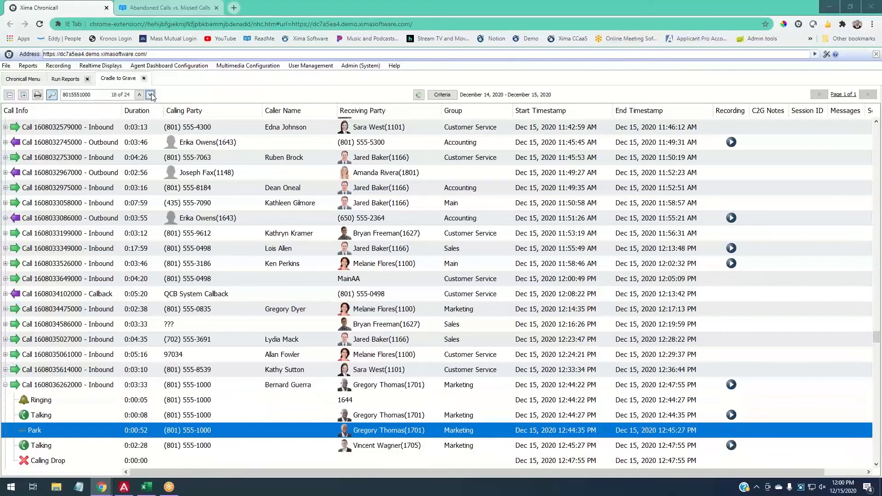
left_click(150, 95)
left_click(150, 95)
left_click(150, 95)
left_click(151, 96)
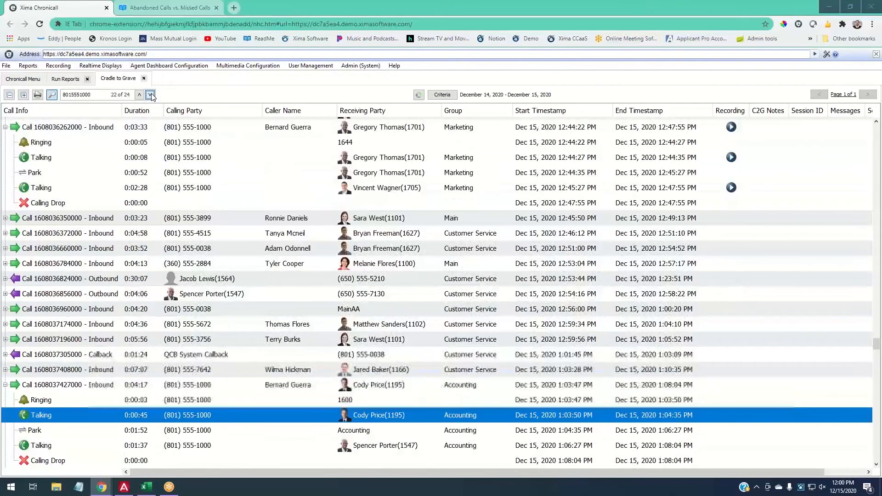
left_click(151, 95)
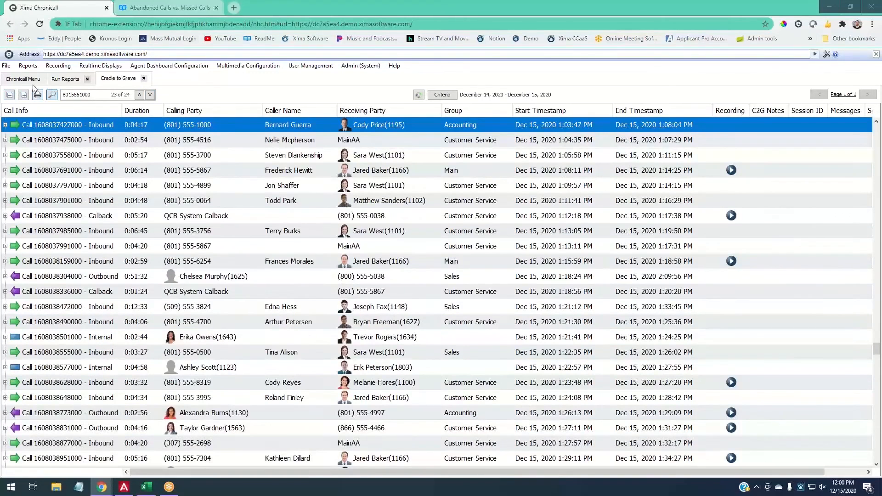
- Clear the phone-number search and close it, showing the full Dec 14–15 call list
double_click(92, 95)
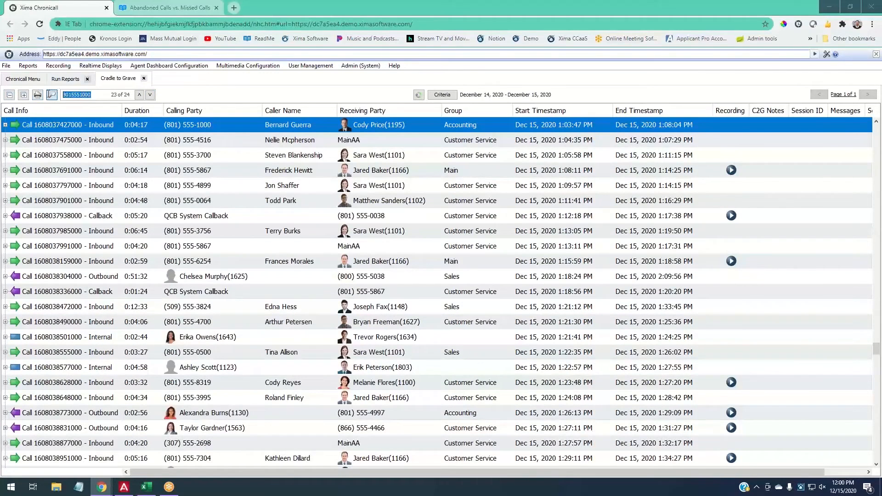
left_click(51, 95)
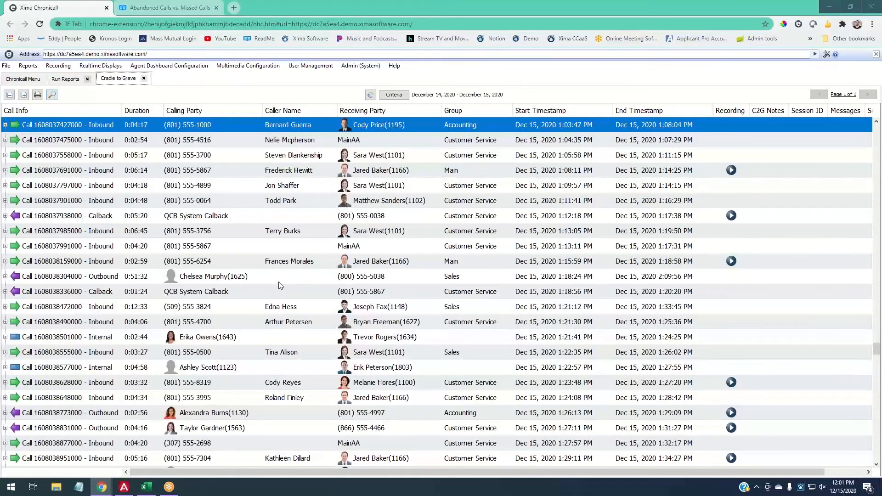
- Reopen the Cradle to Grave Criteria and review the Optional Cradle to Grave Filters, including Agent
left_click(394, 95)
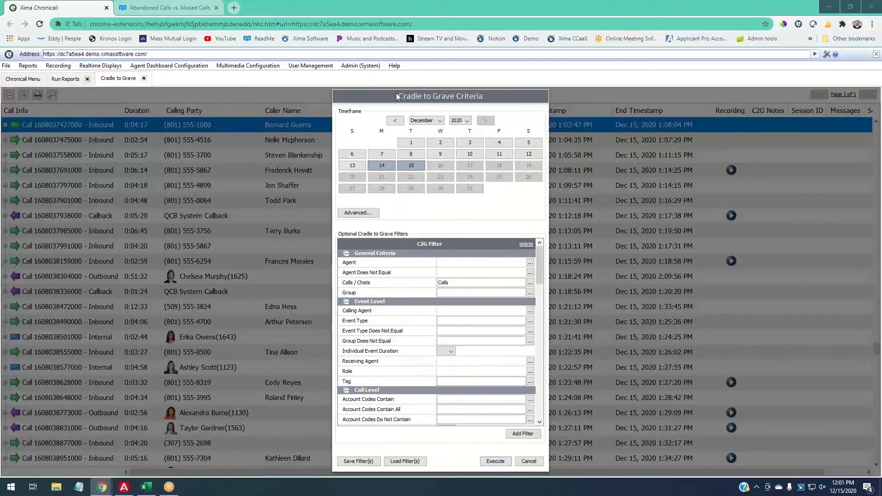
scroll(469, 317, "down", 5)
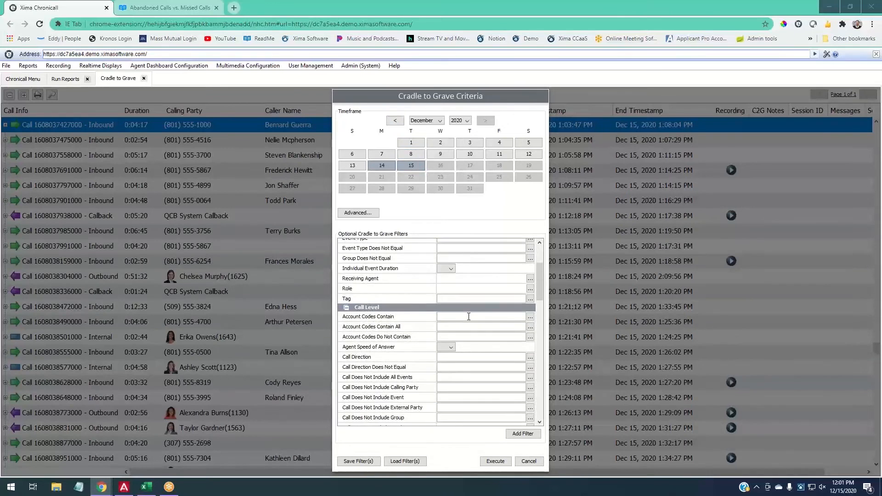
scroll(468, 317, "up", 5)
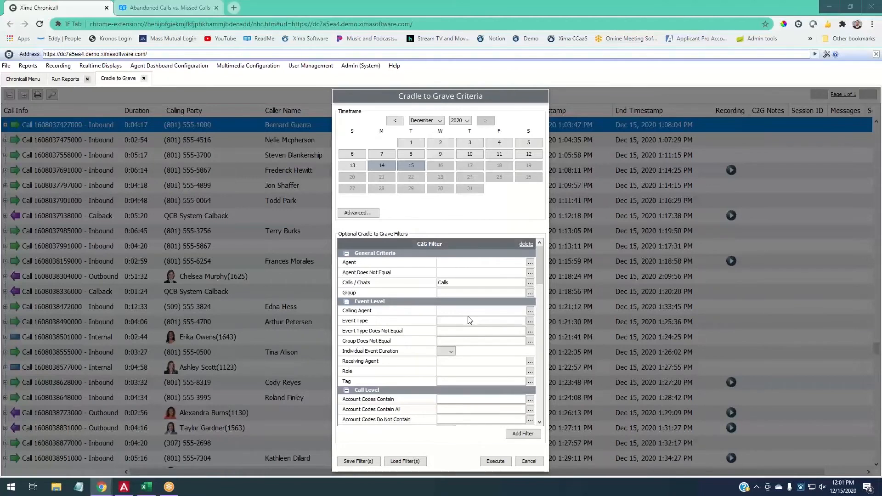
scroll(491, 345, "down", 10)
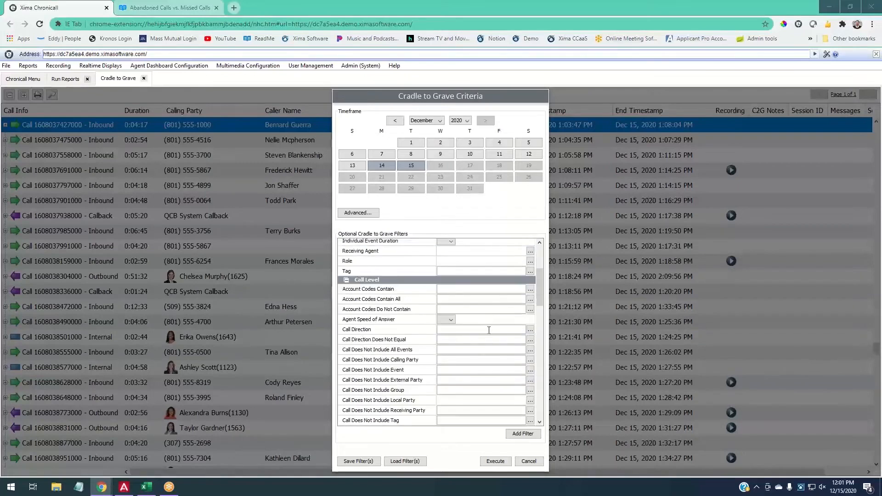
scroll(490, 345, "down", 4)
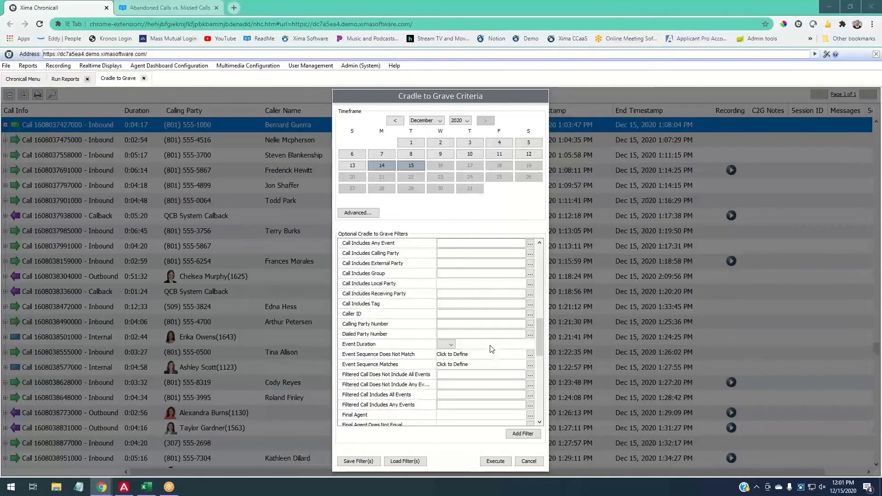
scroll(491, 347, "up", 8)
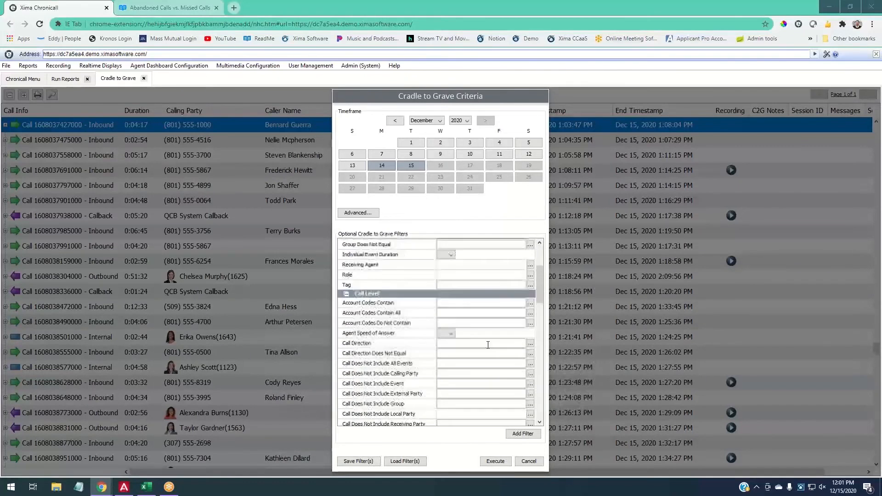
scroll(488, 348, "up", 2)
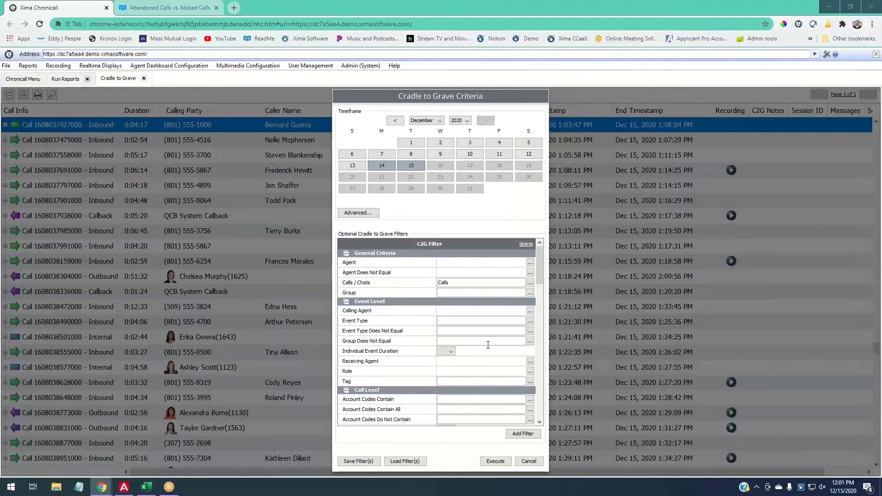
scroll(474, 321, "down", 3)
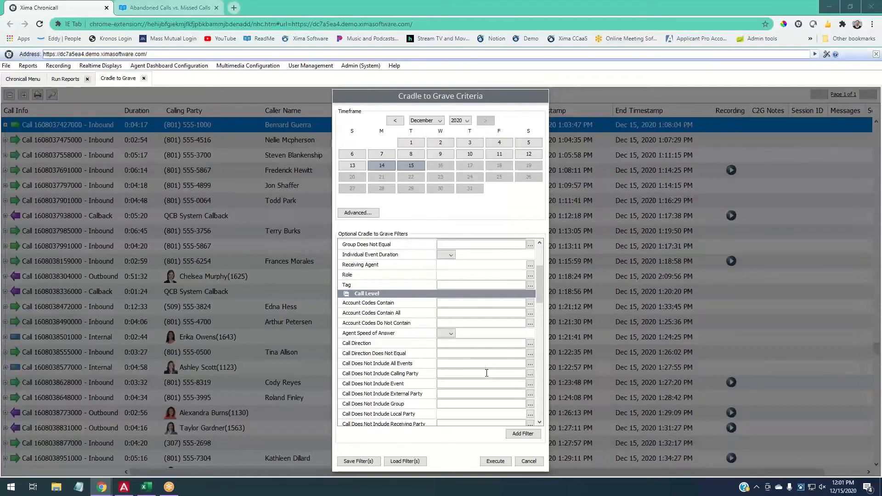
scroll(487, 373, "down", 1)
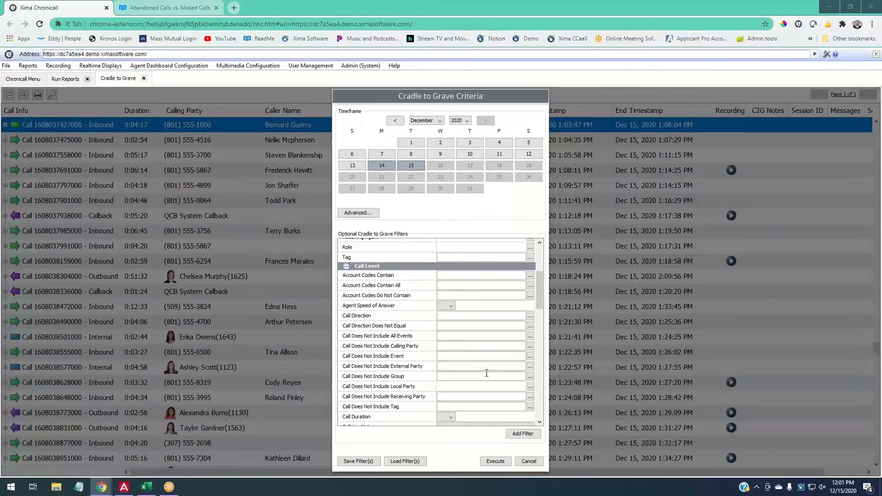
scroll(486, 373, "up", 4)
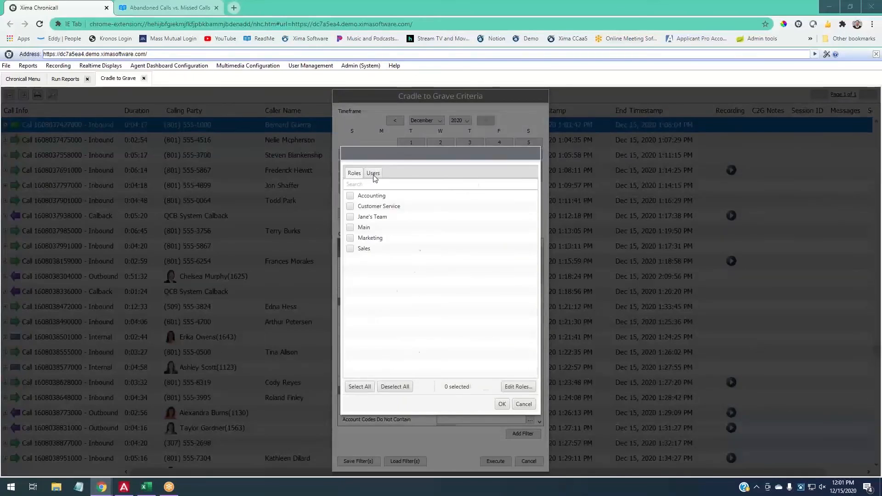
- Filter the report to one agent found in the Users list and execute it, showing 73 calls
left_click(373, 175)
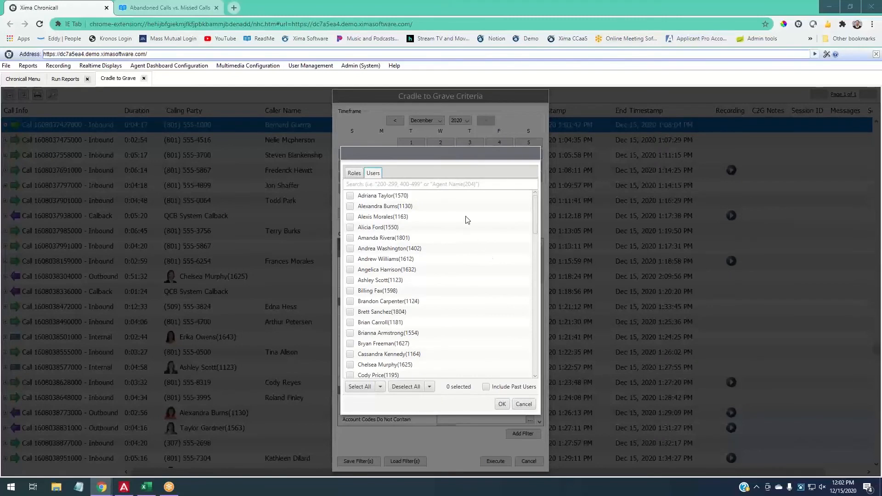
left_click(404, 187)
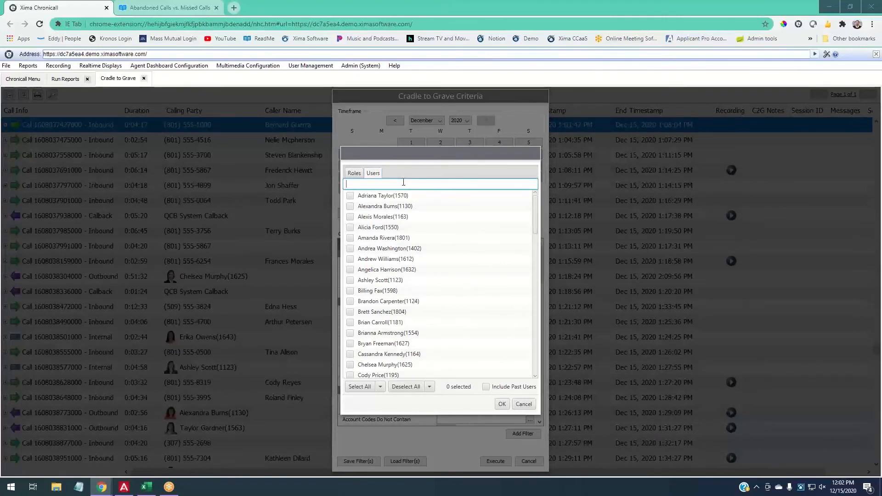
type("matthew")
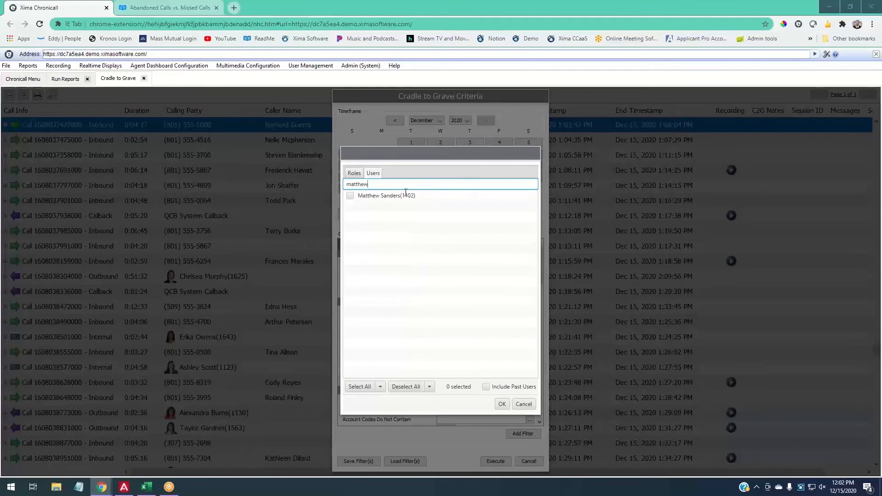
left_click(350, 196)
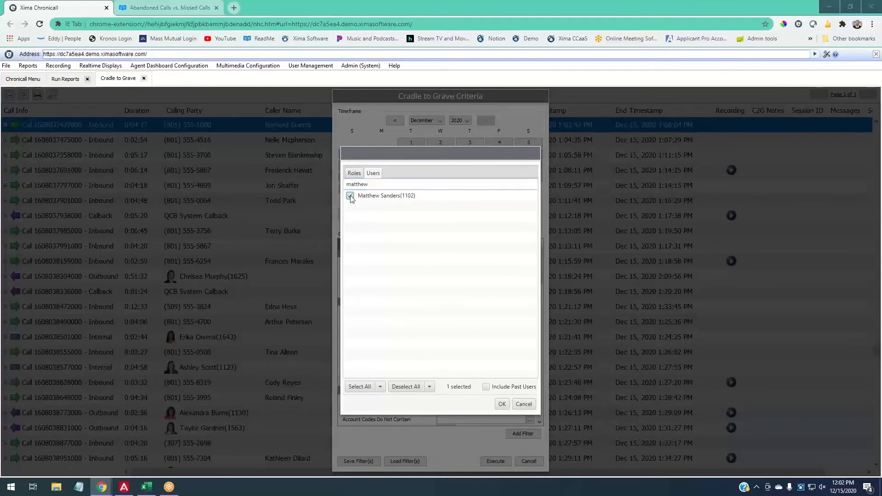
left_click(507, 404)
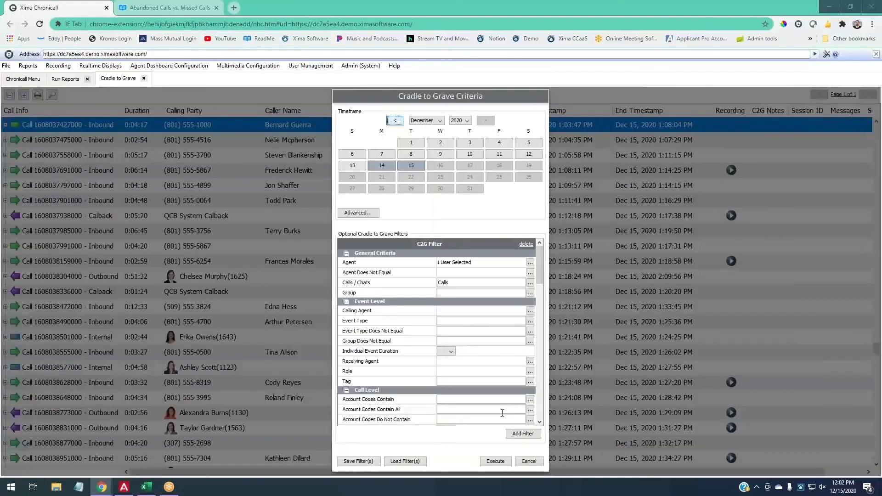
left_click(506, 462)
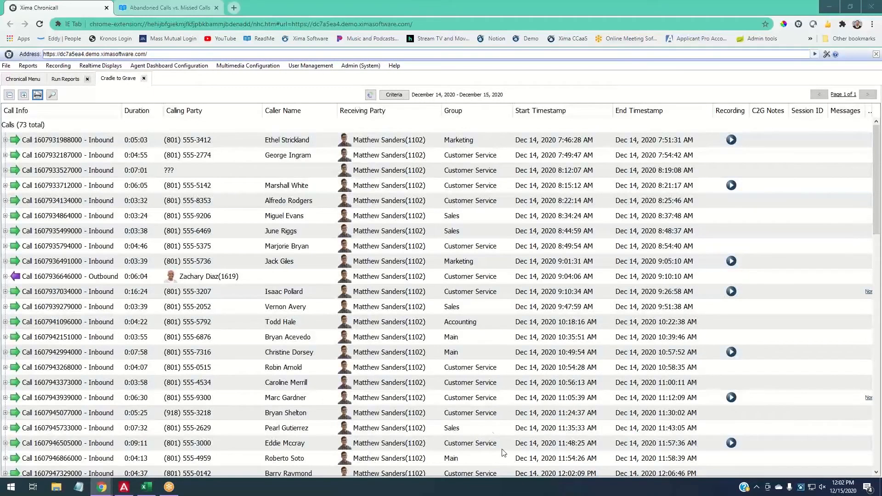
- Browse the 73-call results, then reopen the Cradle to Grave Criteria dialog
left_click(50, 128)
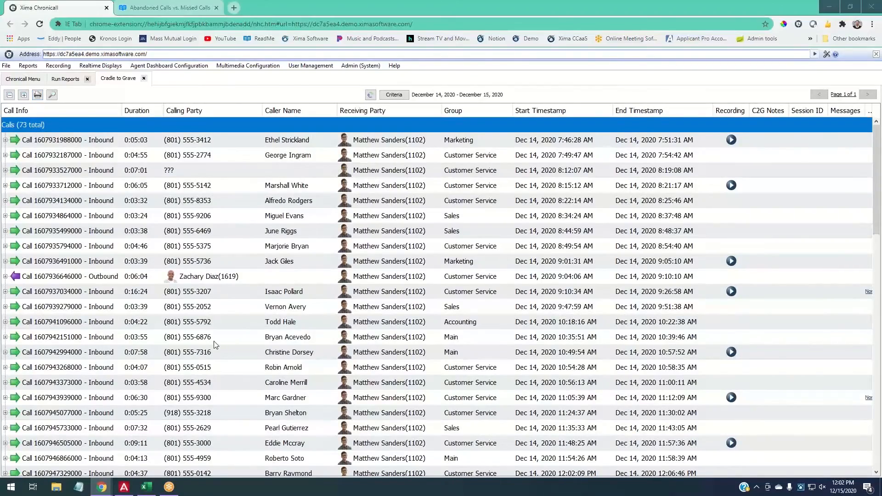
scroll(406, 335, "down", 15)
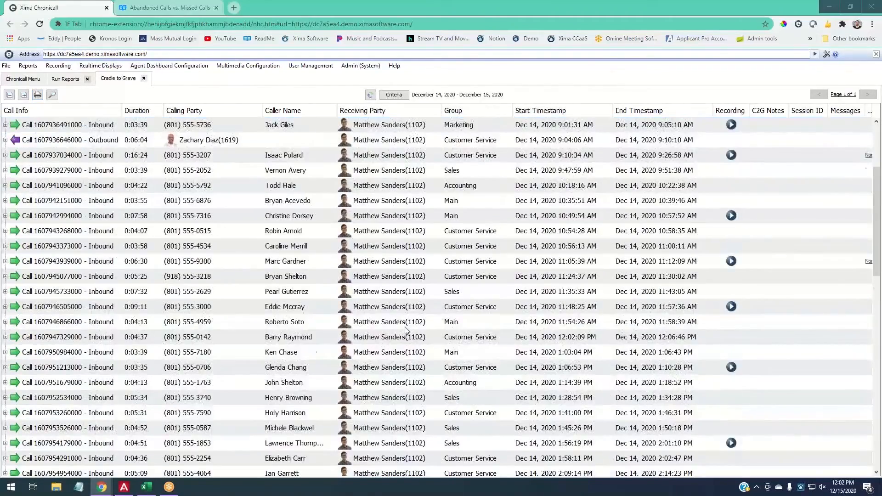
scroll(404, 333, "down", 2)
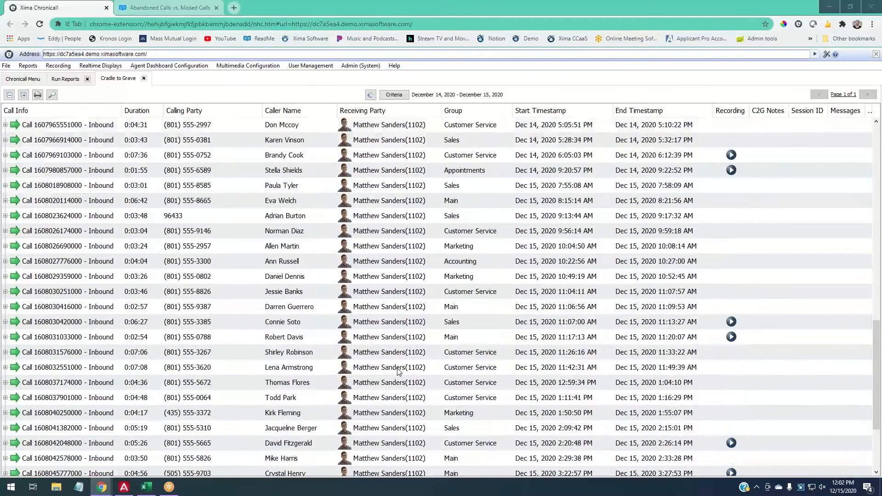
scroll(400, 375, "up", 15)
scroll(399, 371, "up", 4)
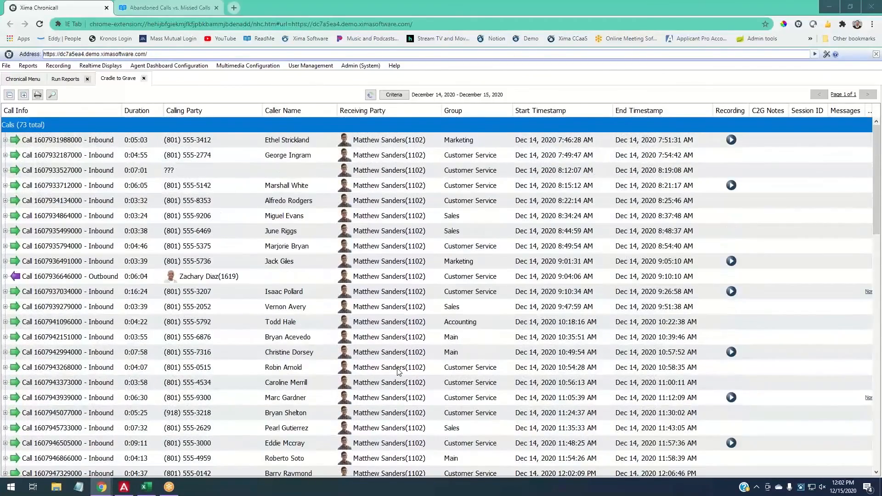
left_click(404, 95)
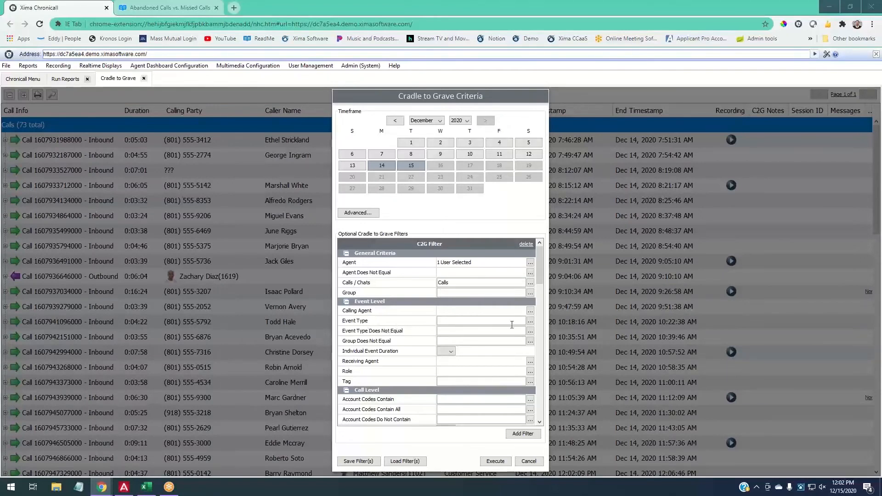
- Add a Hold event type filter and rerun the report, narrowing it to 6 calls
left_click(531, 321)
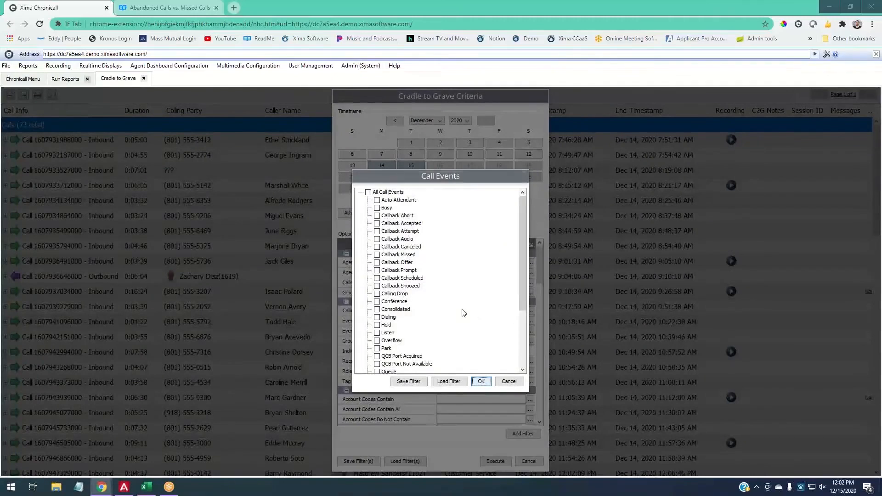
left_click(389, 325)
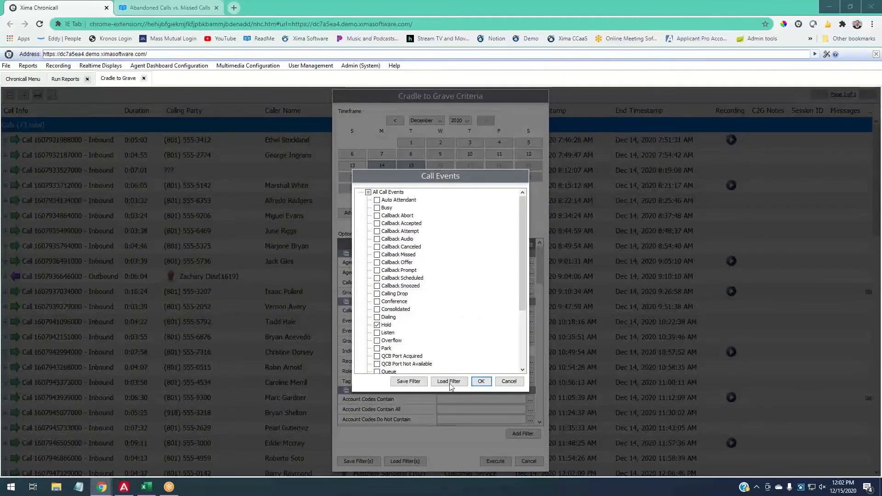
left_click(481, 382)
left_click(500, 463)
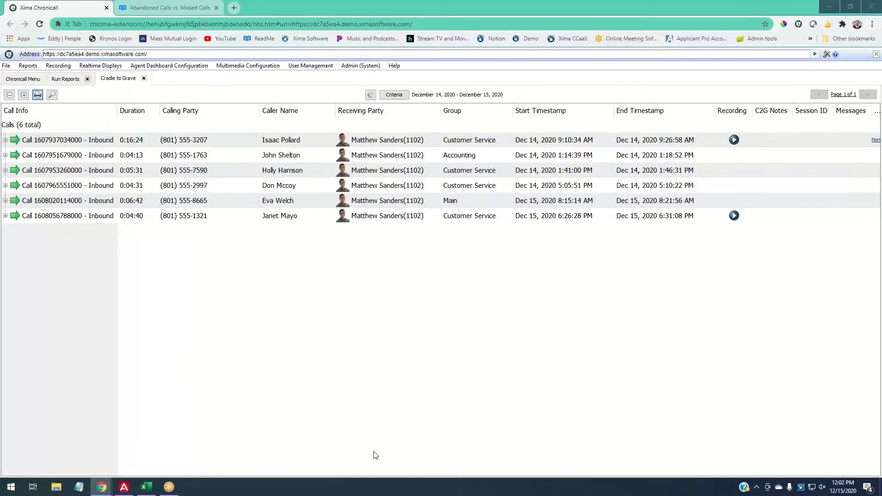
- Add an at-least Event Duration condition in minutes and execute, leaving only the 4:13 Accounting call
left_click(388, 94)
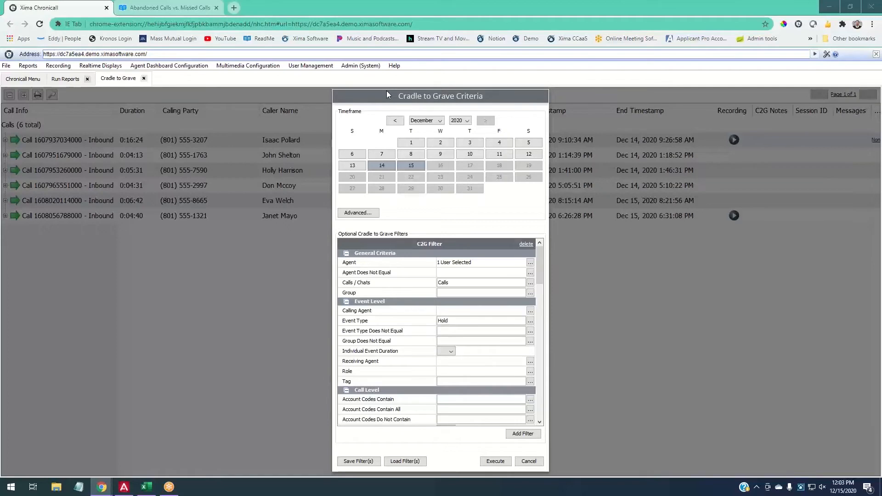
scroll(411, 355, "down", 1)
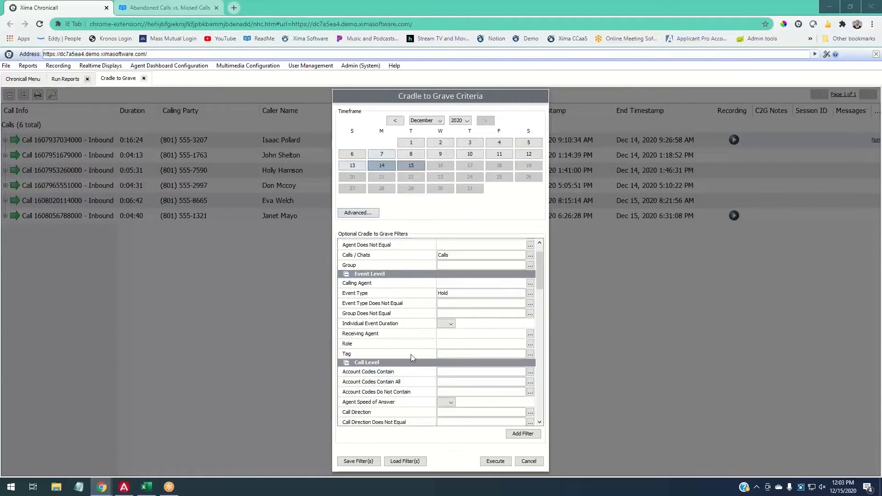
scroll(411, 354, "down", 3)
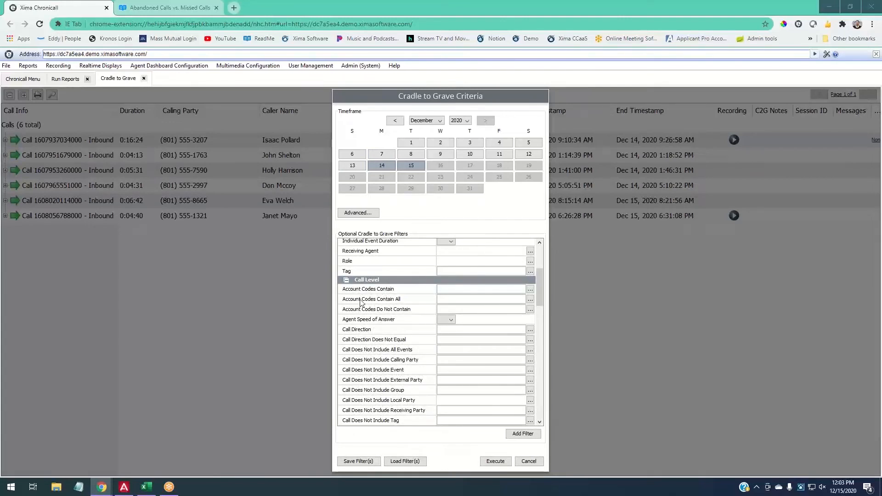
scroll(425, 308, "up", 5)
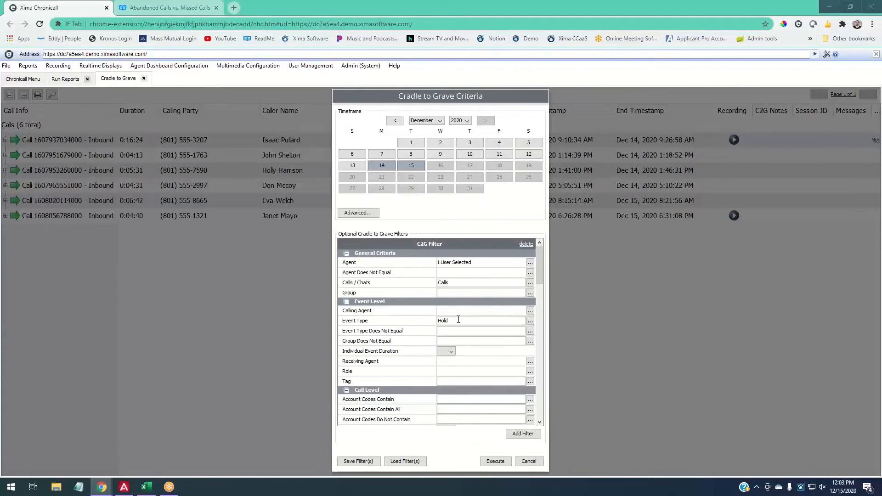
scroll(458, 320, "down", 3)
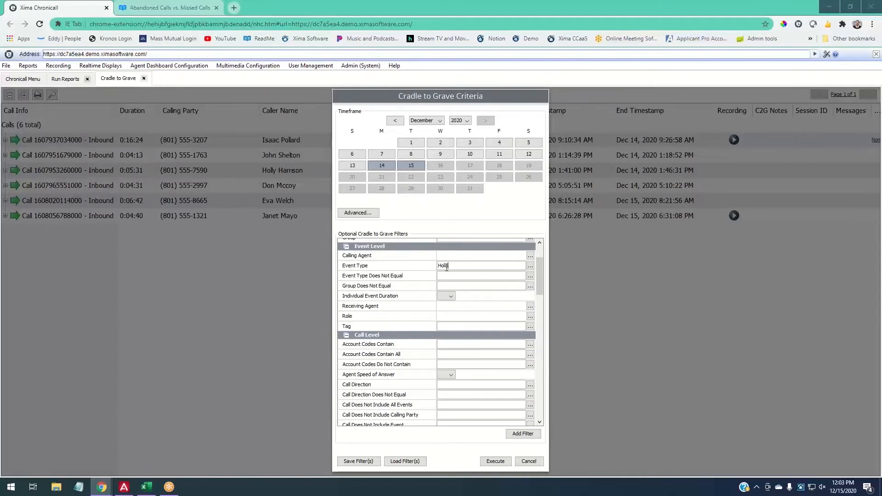
left_click_drag(447, 268, 434, 267)
scroll(436, 290, "down", 3)
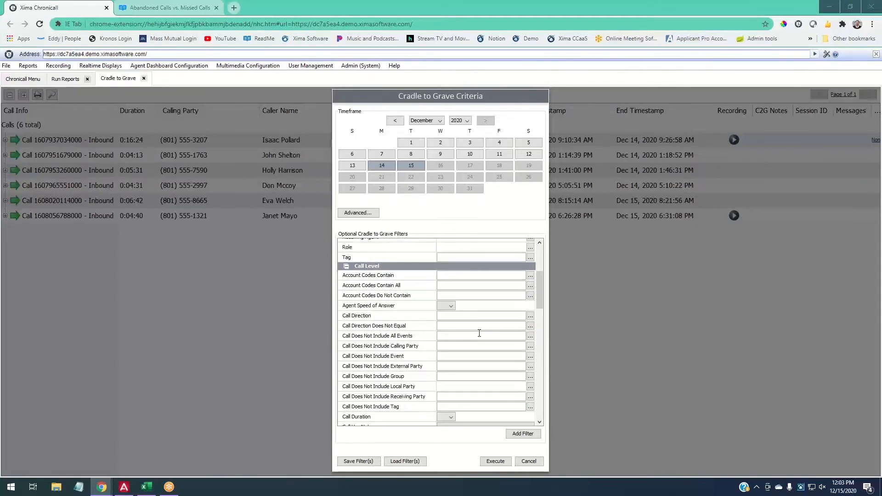
scroll(401, 308, "down", 9)
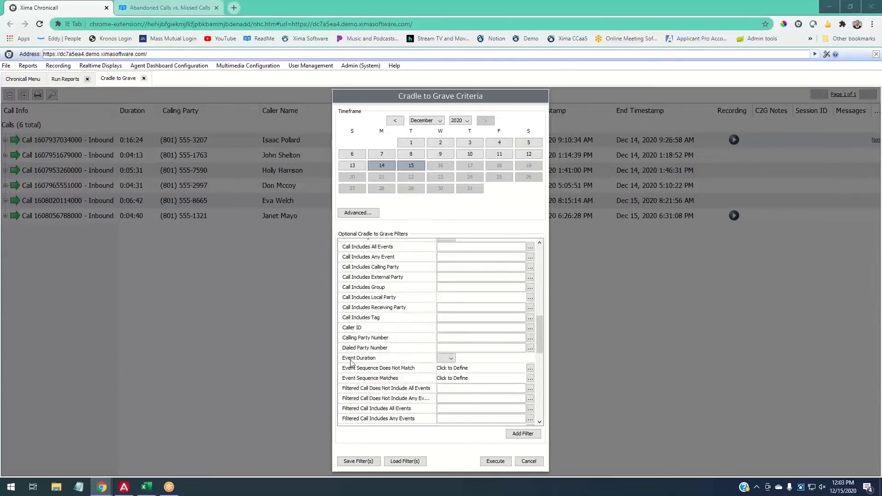
left_click(449, 359)
left_click(442, 389)
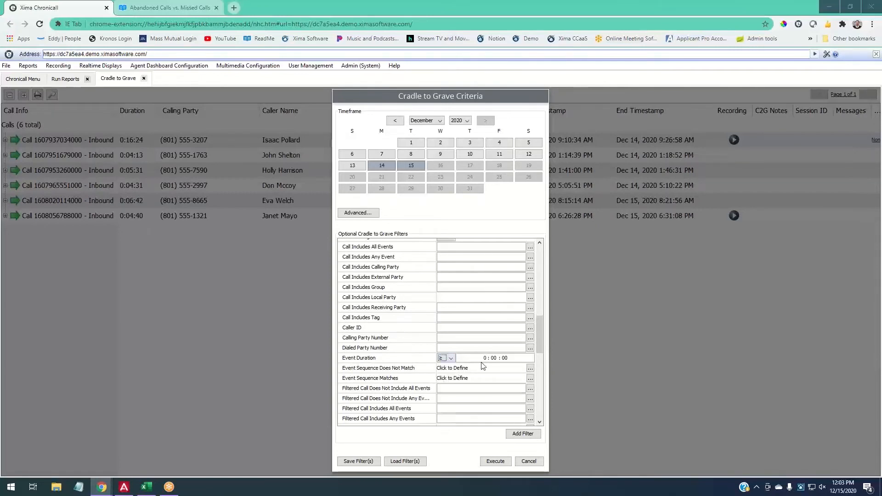
left_click(495, 359)
left_click(495, 462)
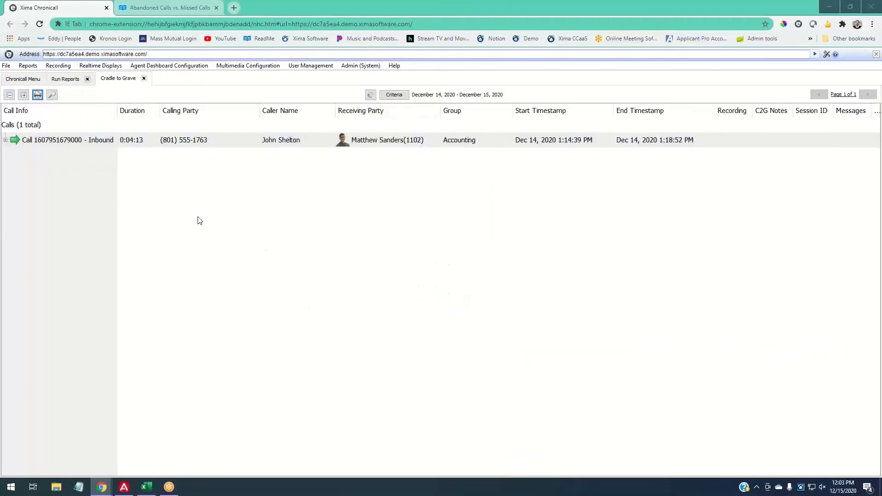
- Expand the Accounting call into its seven events and select its 2:20 Hold event
left_click(5, 140)
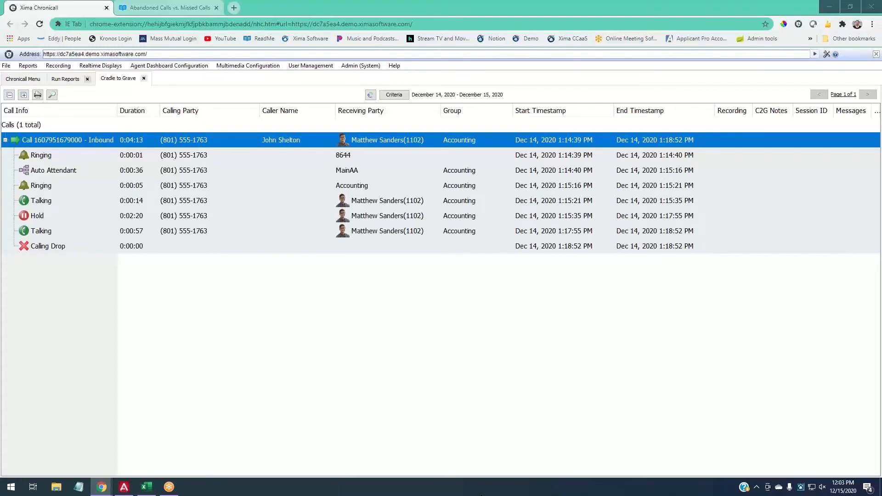
left_click(145, 215)
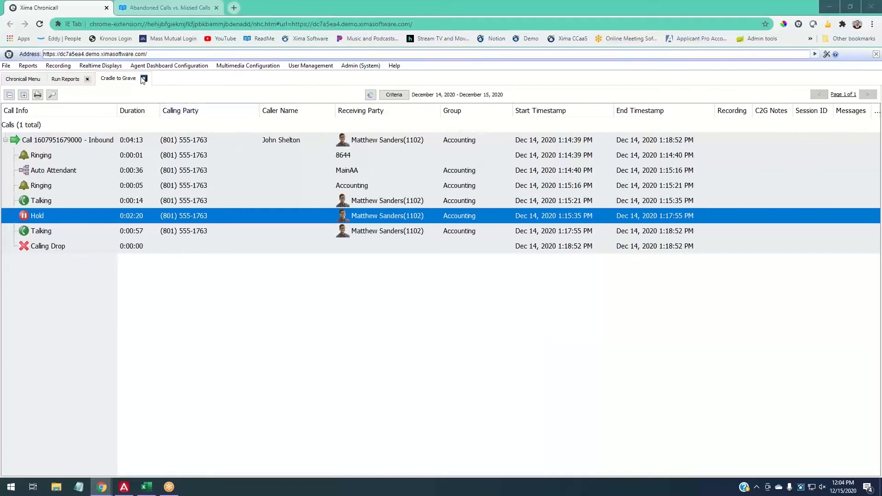
left_click(66, 79)
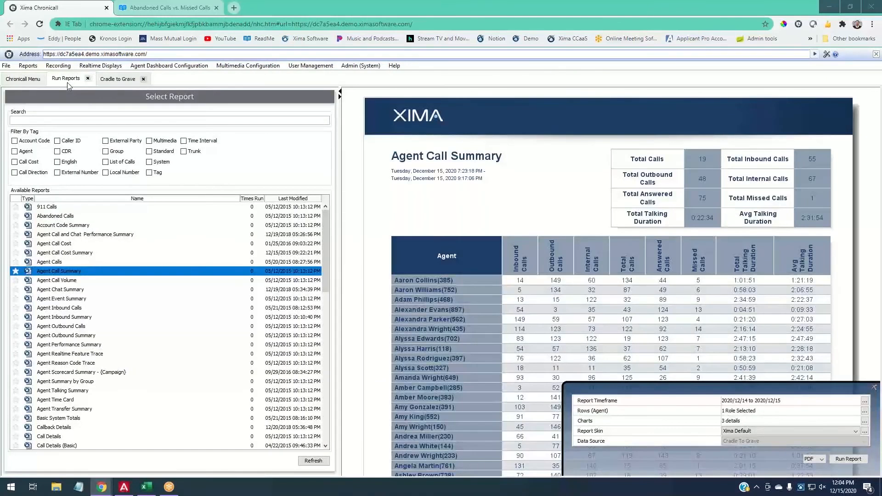
left_click(104, 79)
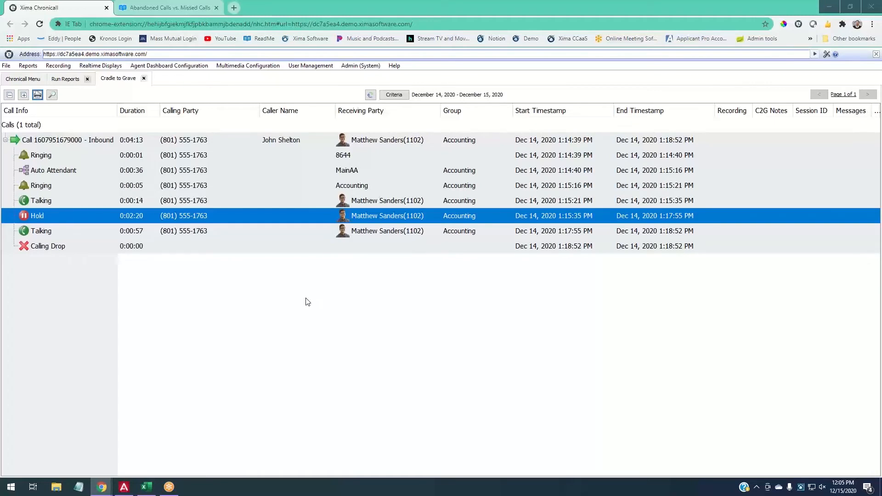
key("alt+Tab")
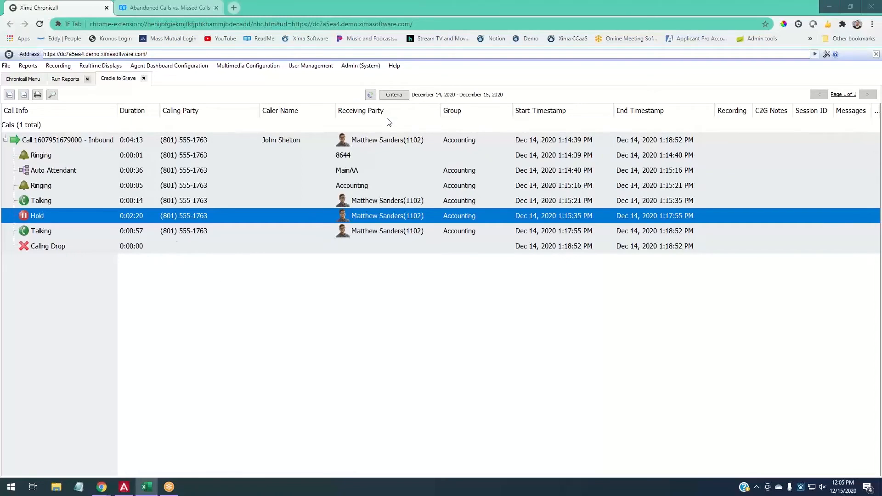
- Close the old Cradle to Grave results and start a fresh Cradle to Grave criteria form from Recording
left_click(143, 78)
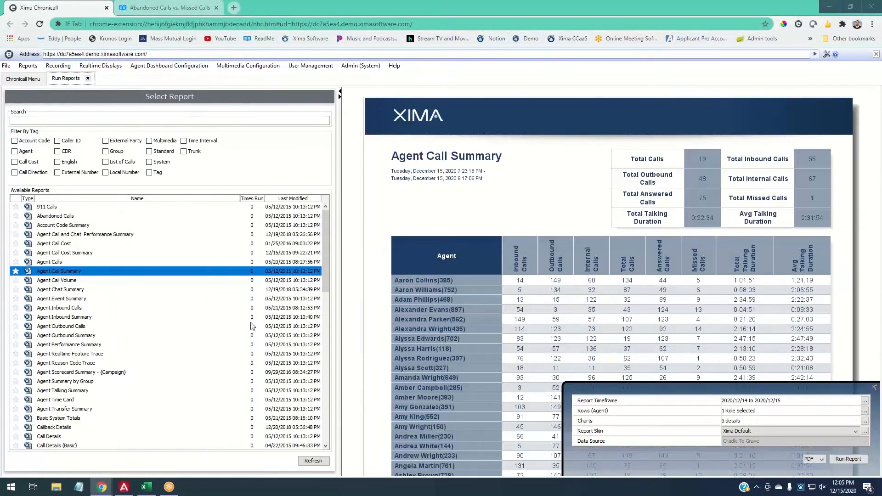
left_click(24, 80)
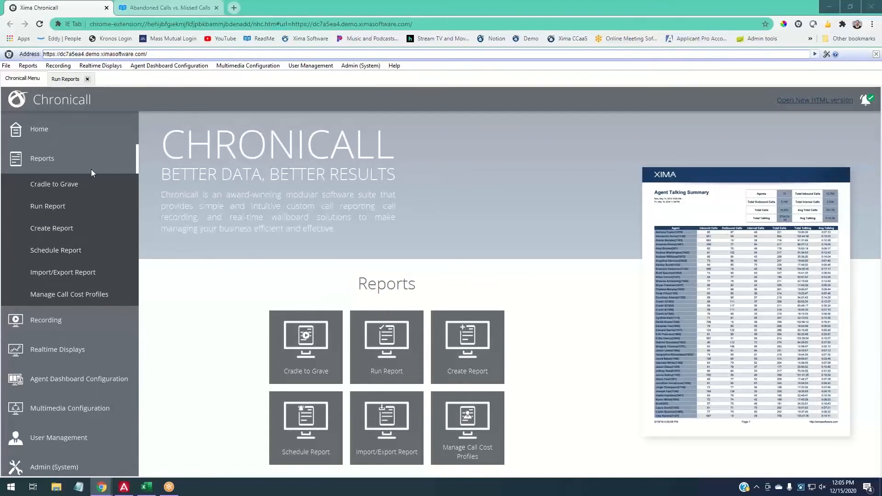
left_click(43, 158)
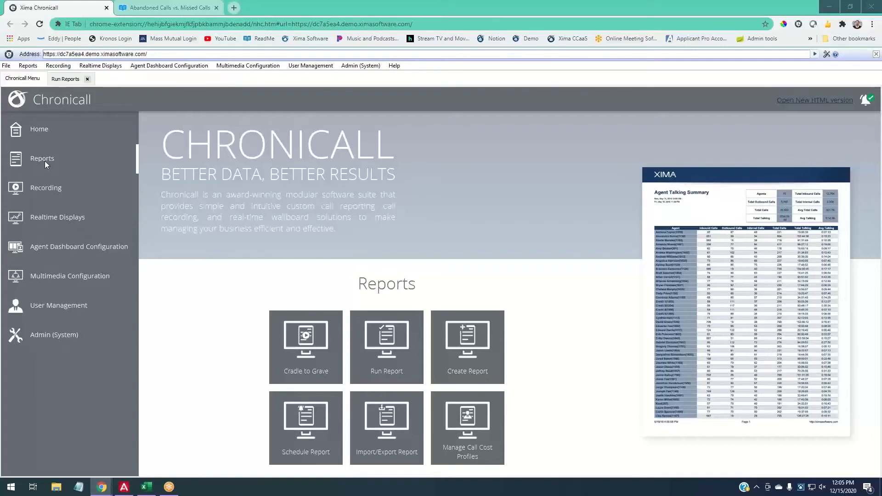
left_click(46, 189)
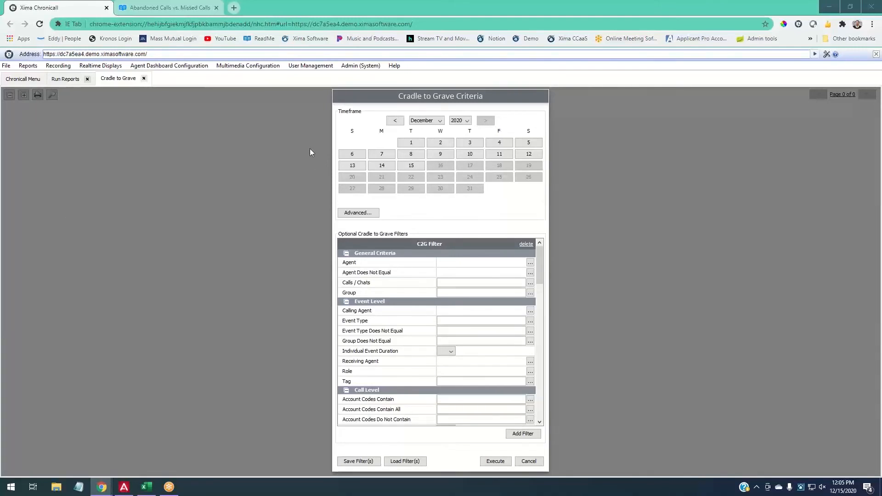
- In the new criteria, choose December 14–15, 2020 as the timeframe and Calls as the media type
left_click(22, 79)
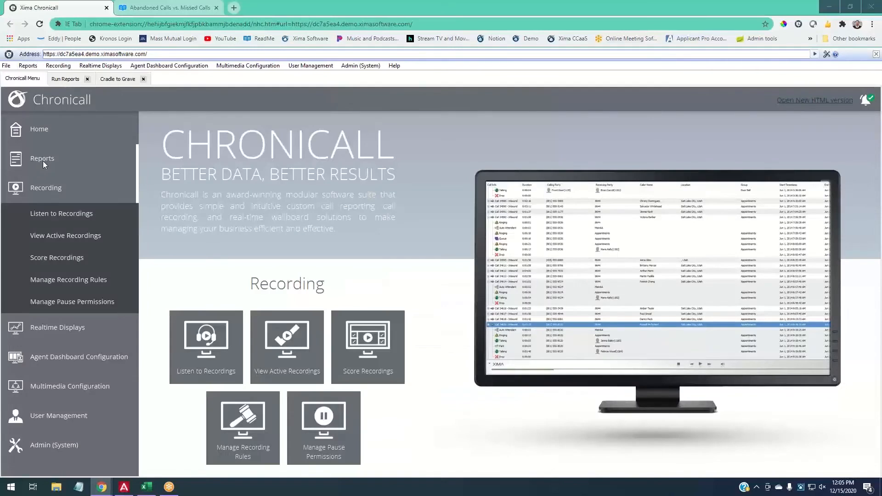
left_click(43, 160)
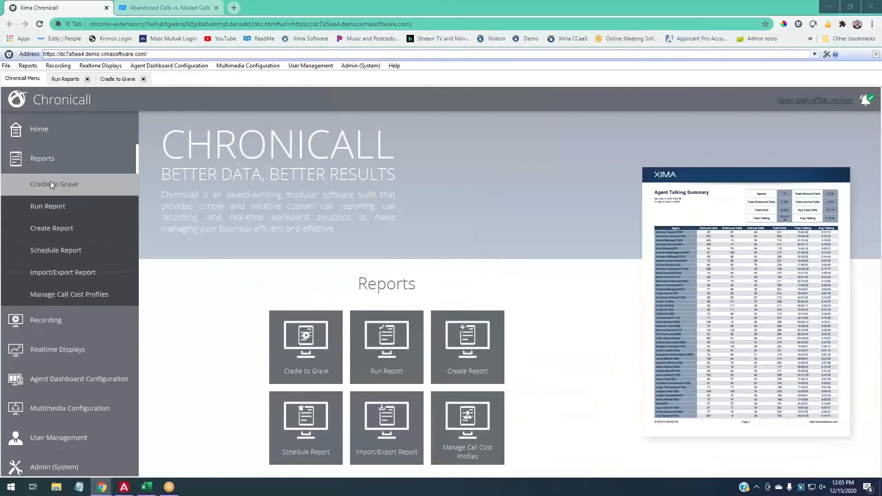
left_click(98, 80)
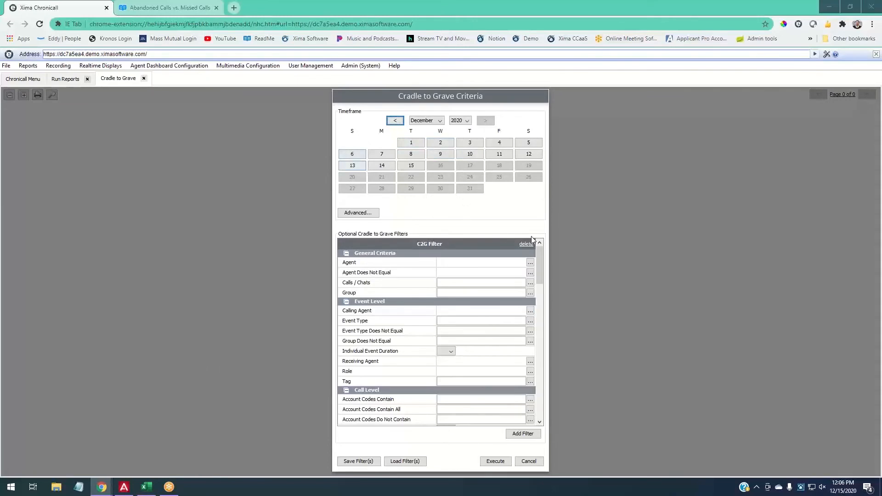
left_click_drag(411, 165, 382, 166)
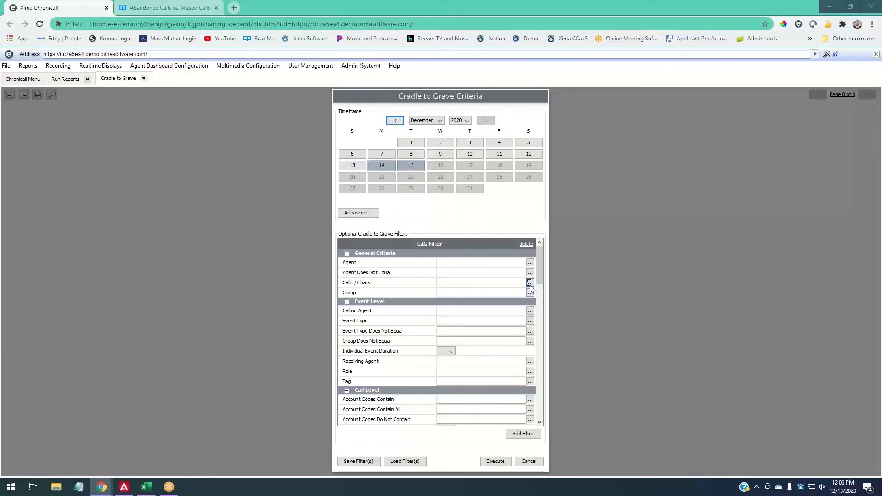
left_click(531, 283)
left_click(377, 201)
left_click(487, 381)
- Set Is Call Recorded to True and execute the report
scroll(418, 351, "down", 12)
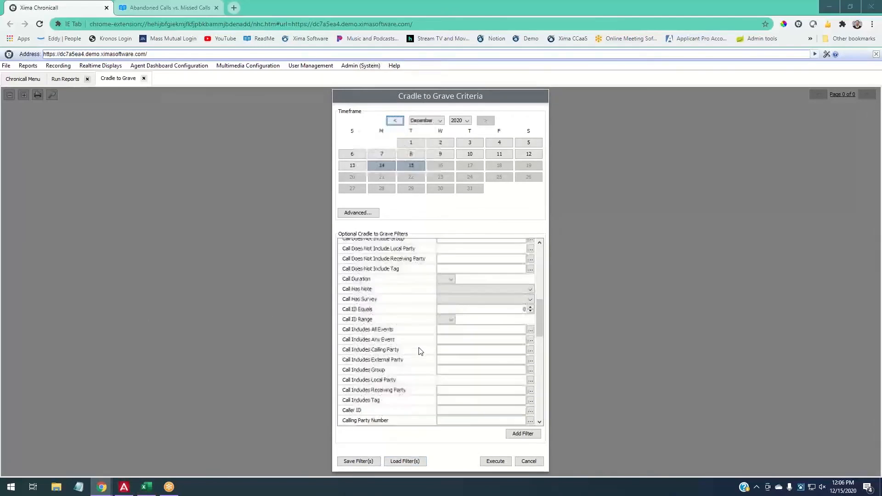
scroll(418, 351, "down", 3)
scroll(419, 351, "down", 5)
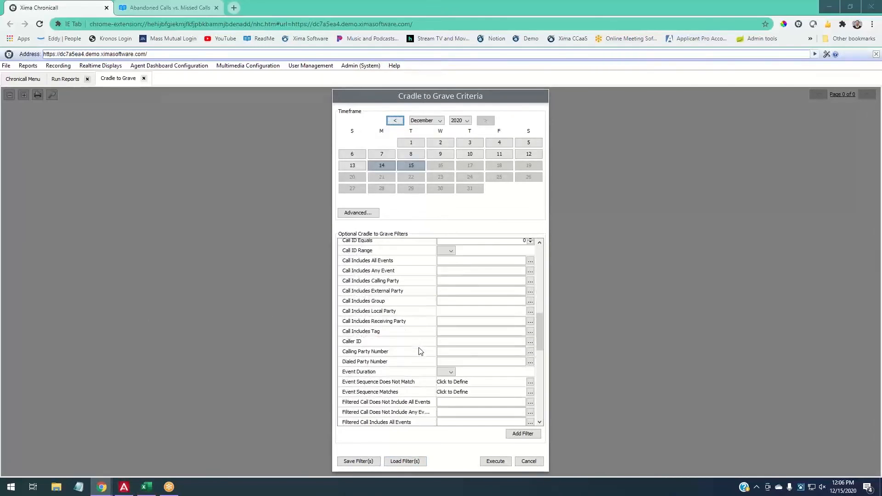
scroll(418, 353, "down", 4)
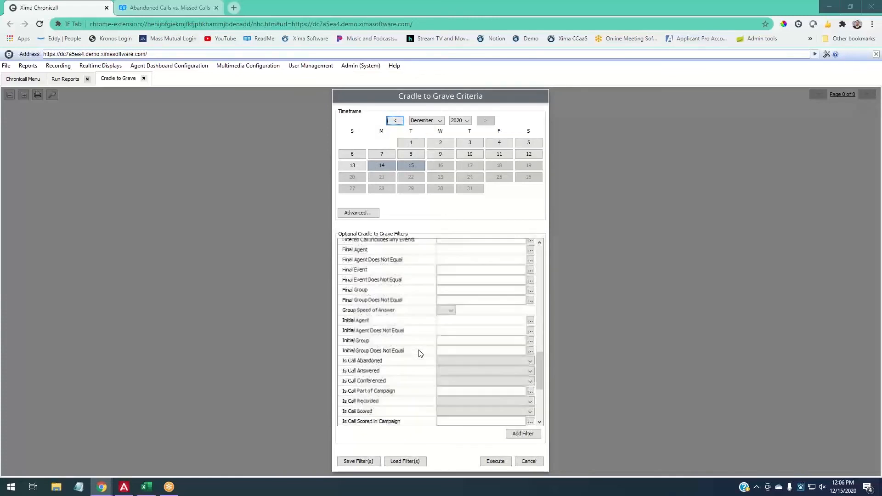
left_click(444, 373)
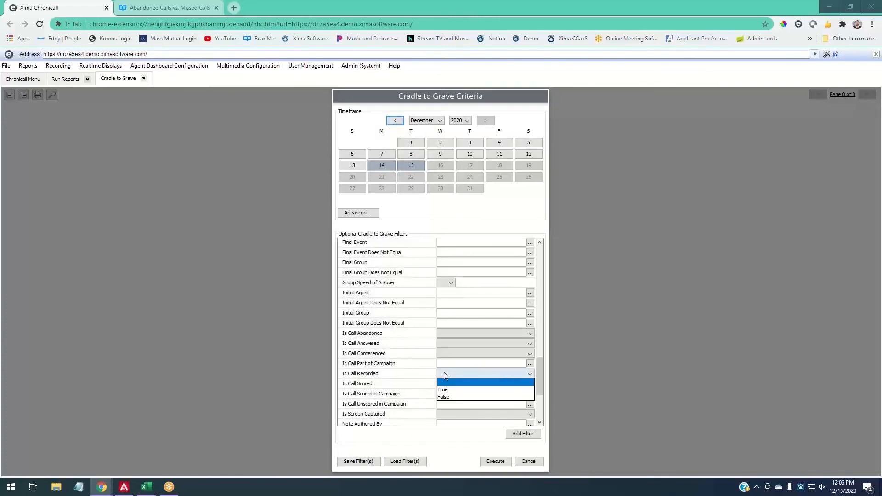
left_click(455, 392)
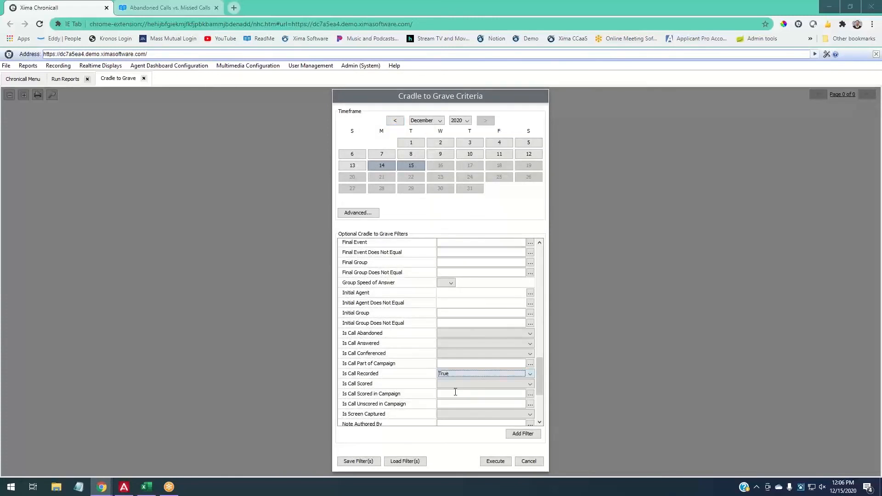
left_click(501, 463)
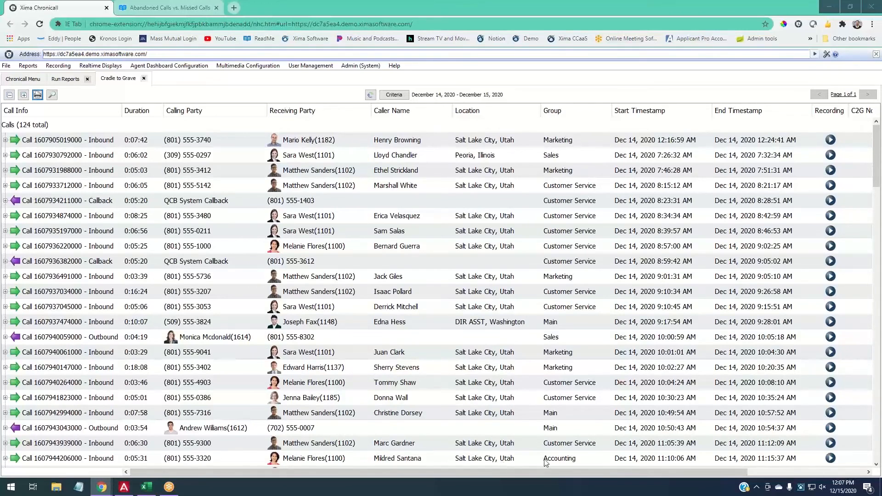
- Move the Recording column beside Duration, then play the first call's recording from 0:13
left_click_drag(829, 111, 175, 94)
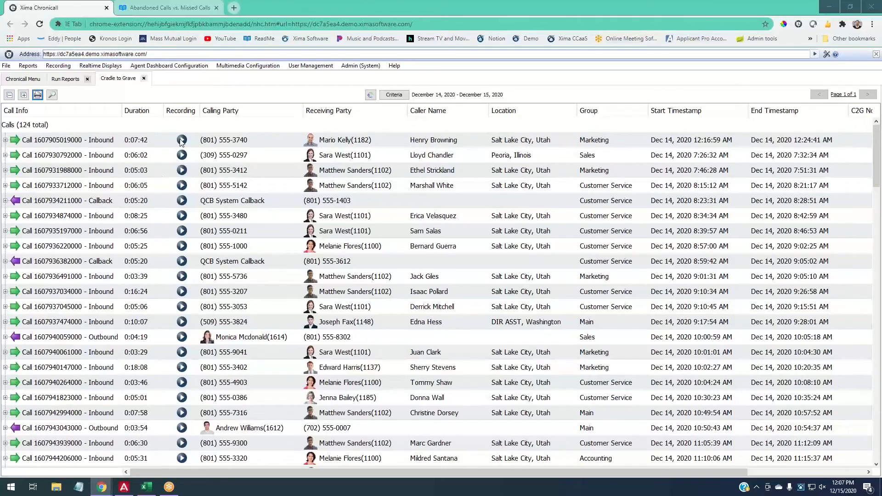
left_click(181, 139)
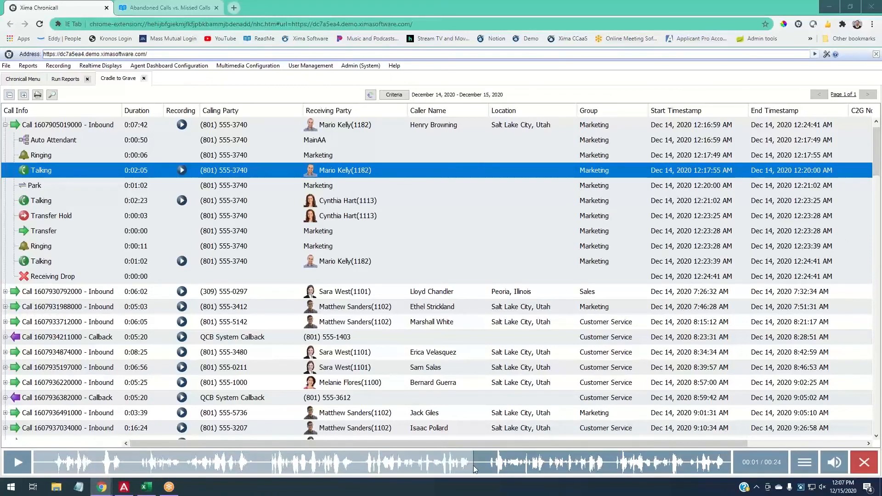
left_click(408, 470)
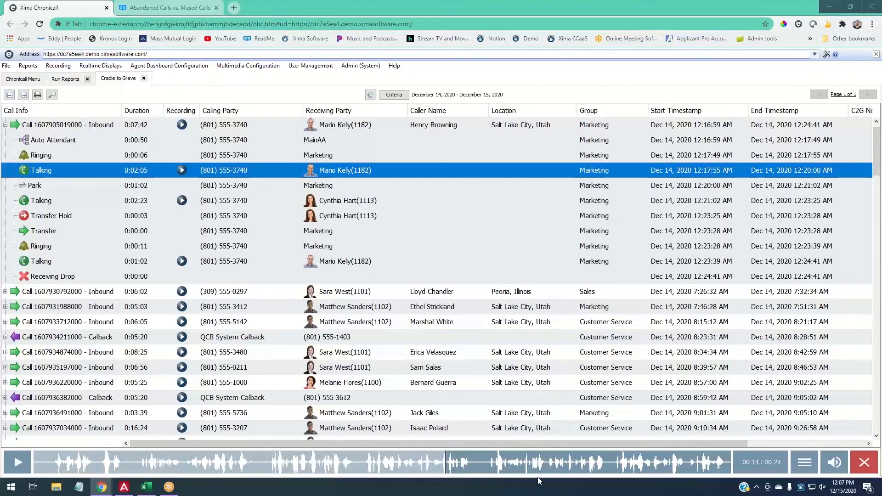
left_click(807, 469)
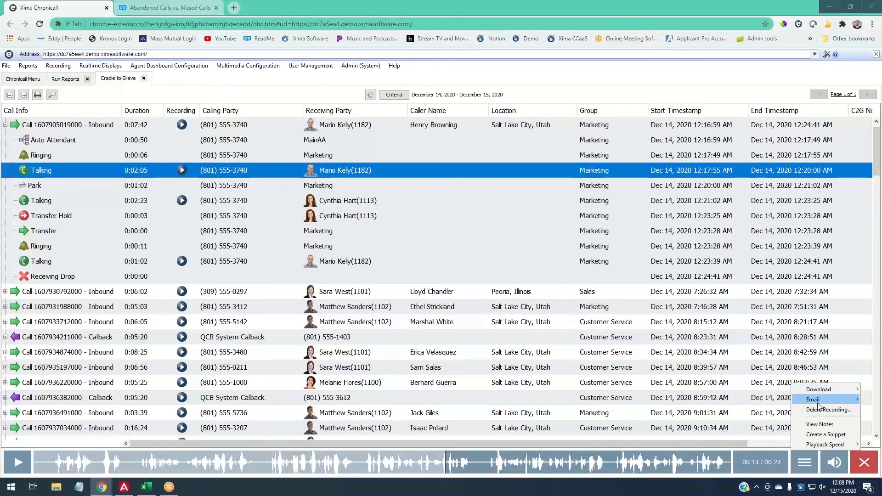
- Save the note 'This is my note.' on the first call's recording and close the notes window
left_click(830, 424)
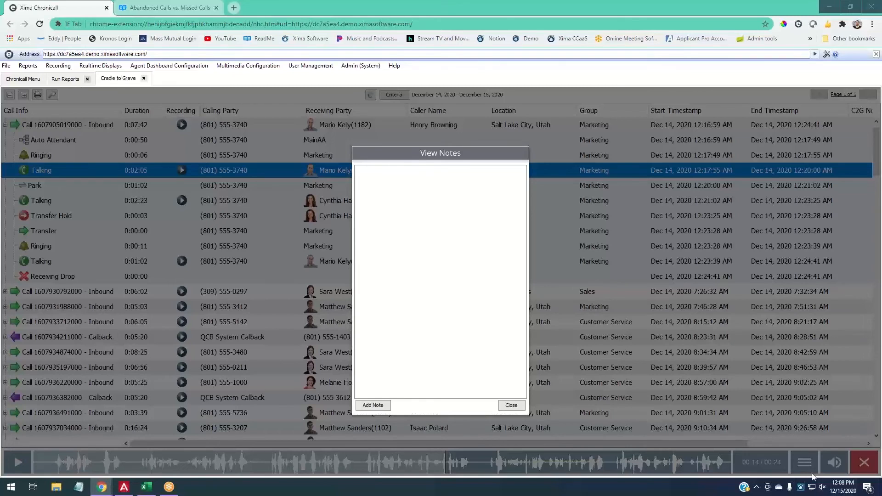
left_click(372, 405)
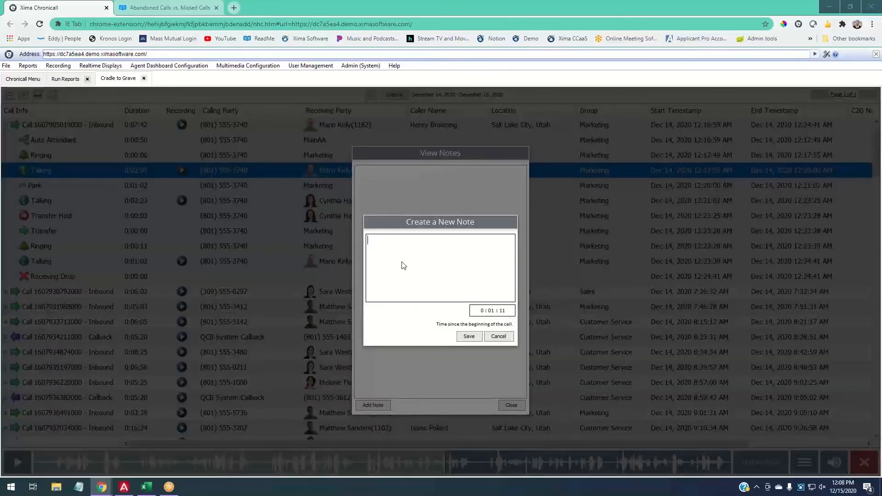
type("This is my  no")
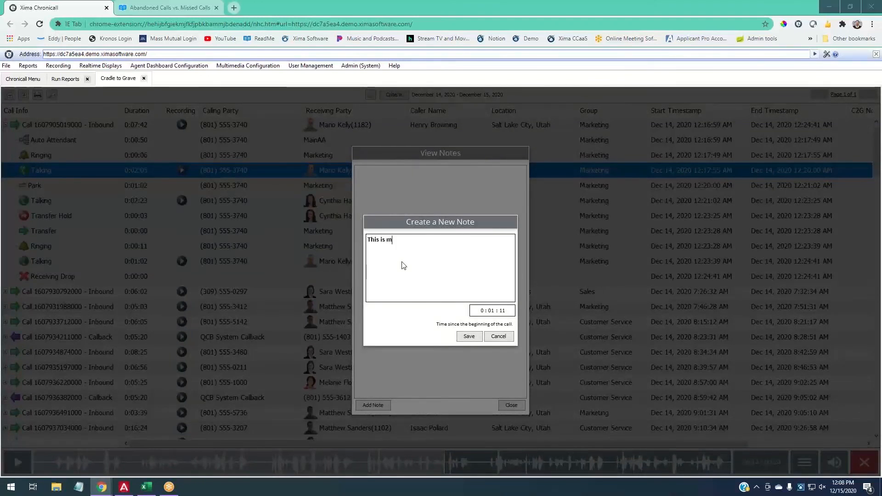
key("BackSpace")
key("BackSpace")
key("BackSpace")
type("note.")
left_click(468, 339)
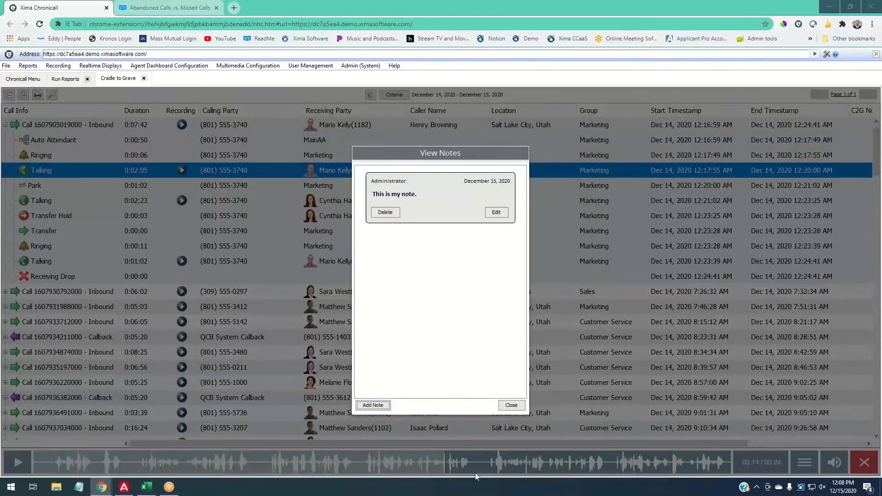
left_click(512, 408)
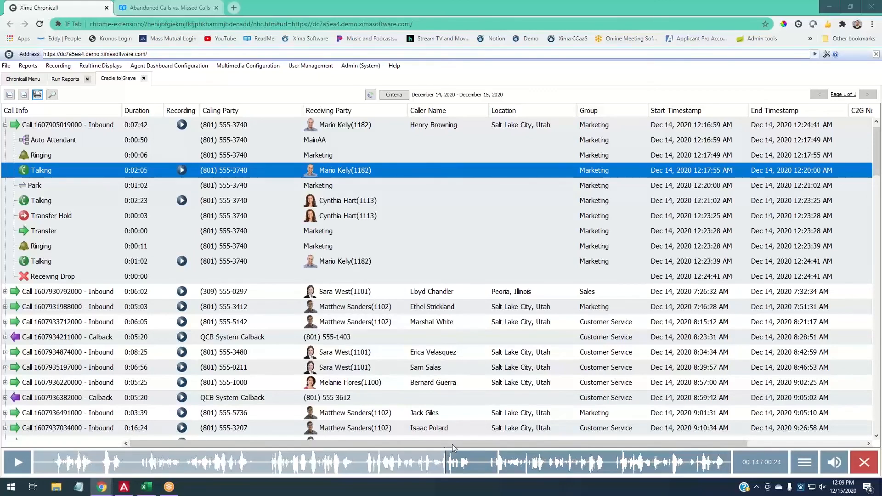
- Add the C2G note 'This is my note.' to the 7:26 AM inbound Peoria Sales call
left_click_drag(465, 441, 581, 460)
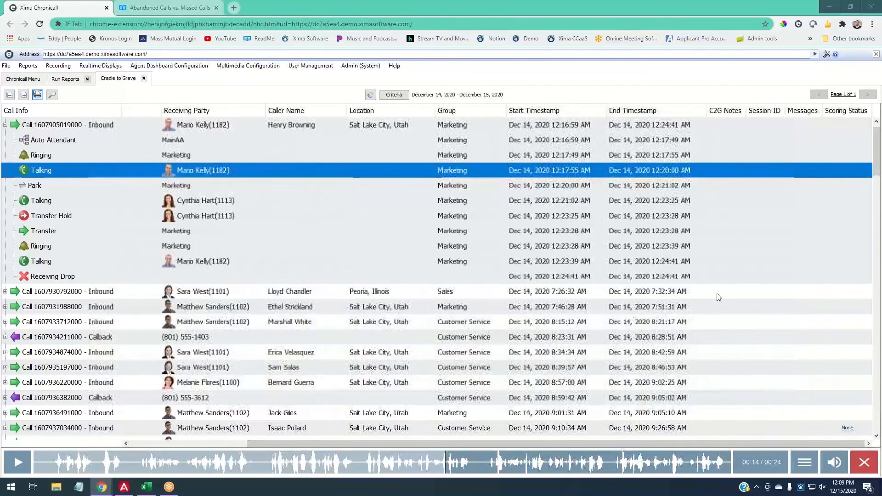
left_click(726, 139)
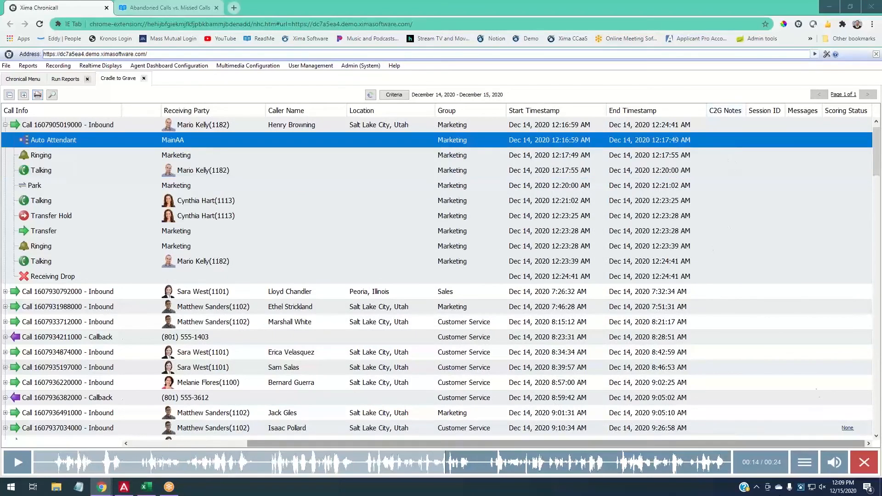
double_click(736, 290)
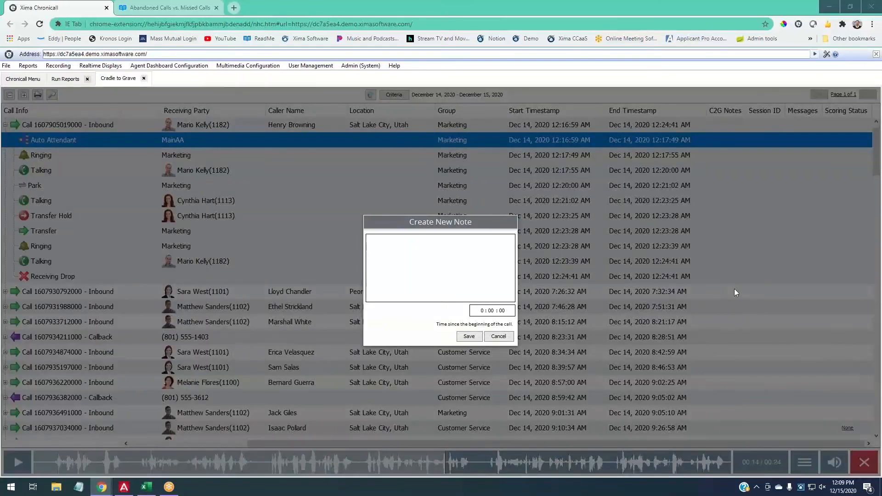
left_click(482, 268)
type("Thsi")
key("BackSpace")
key("BackSpace")
key("BackSpace")
key("BackSpace")
type("hi")
key("BackSpace")
type("s is myh no")
key("BackSpace")
key("BackSpace")
key("BackSpace")
key("BackSpace")
type("note.")
left_click(469, 336)
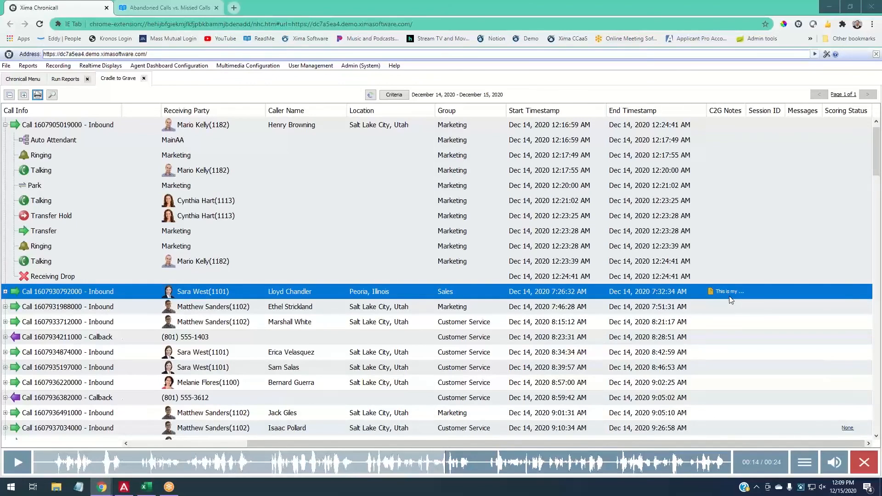
- Check the recording's notes, close the empty notes window, and reopen the recording's options list
left_click(804, 462)
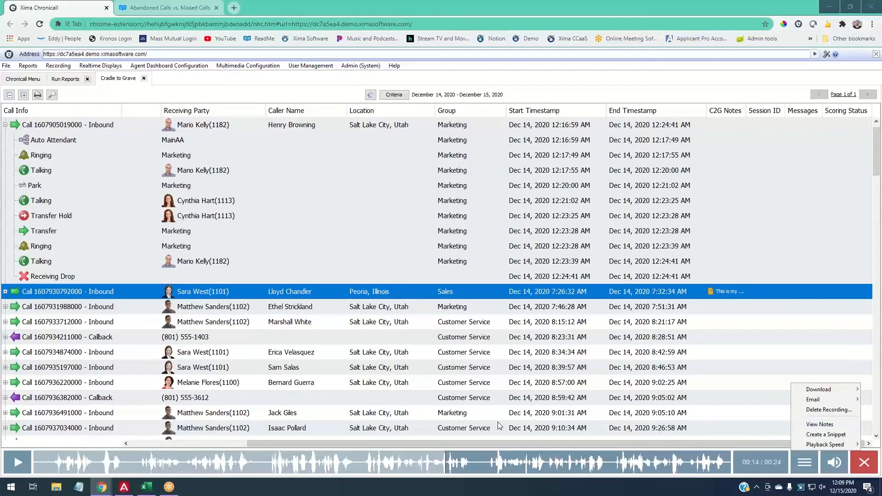
left_click(817, 425)
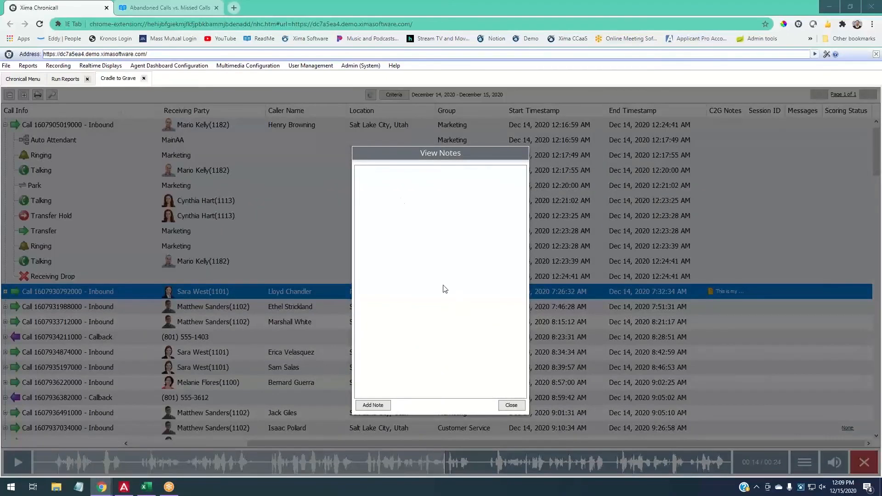
left_click(511, 404)
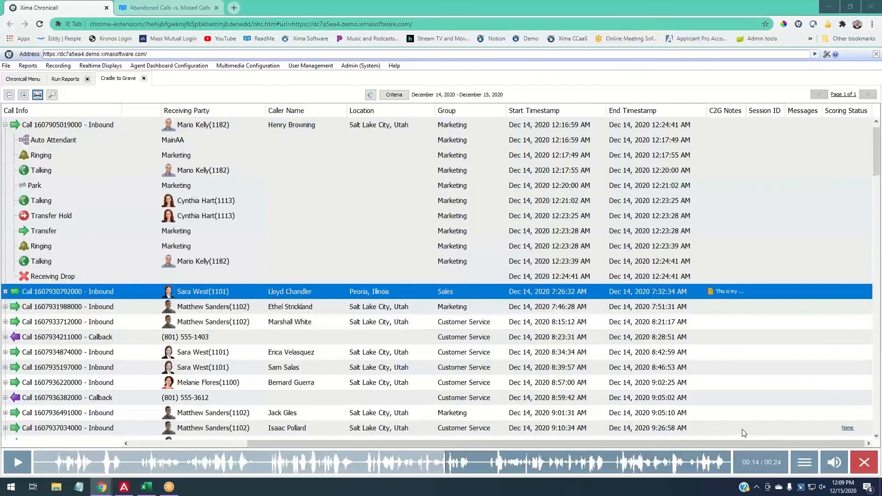
left_click(812, 463)
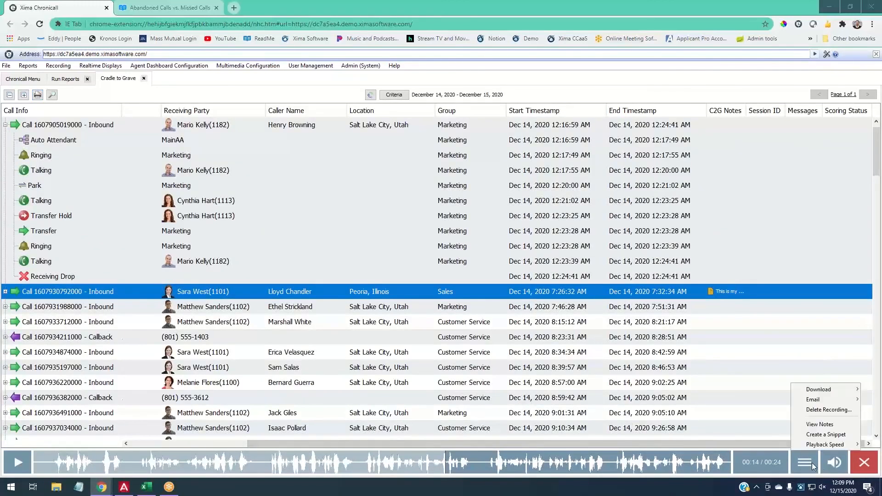
mouse_move(810, 449)
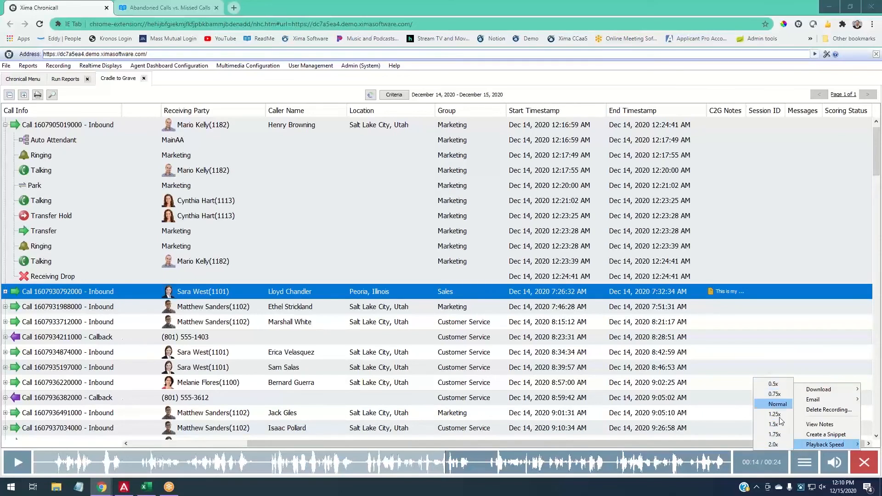
- Create a snippet of the recording and adjust its range to 00:11–00:15
left_click(817, 435)
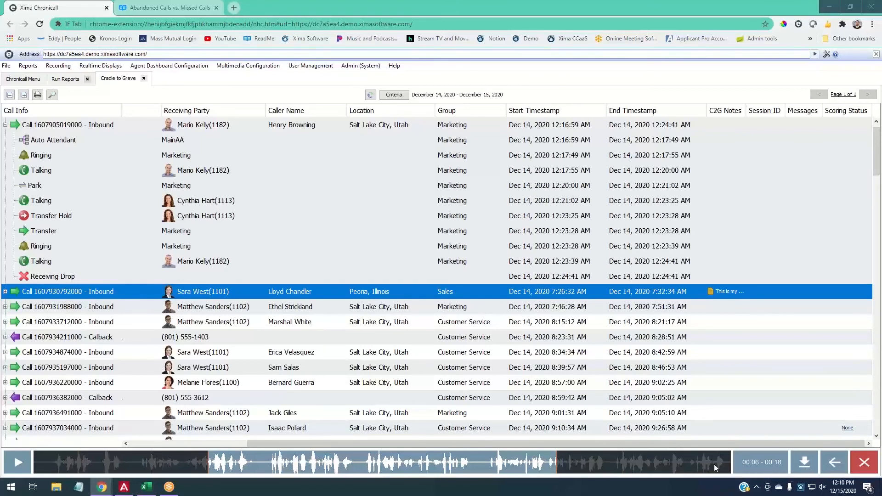
left_click_drag(208, 463, 260, 466)
left_click_drag(557, 469, 476, 457)
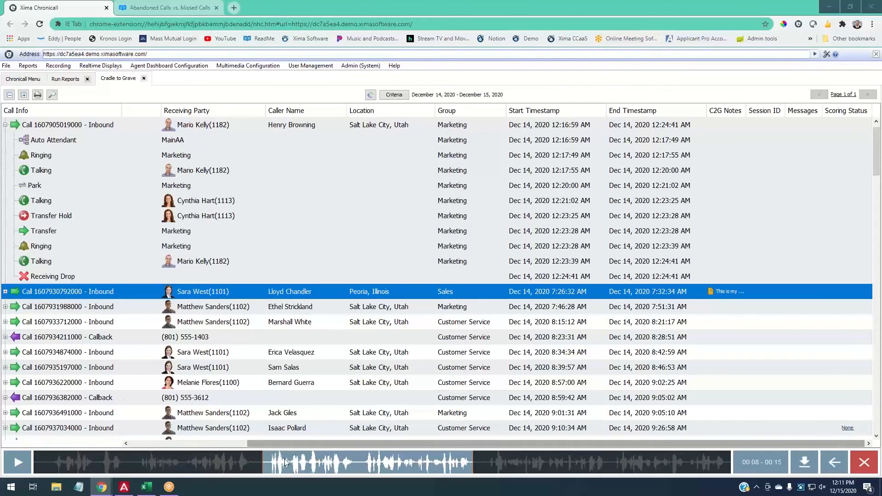
left_click_drag(264, 463, 358, 463)
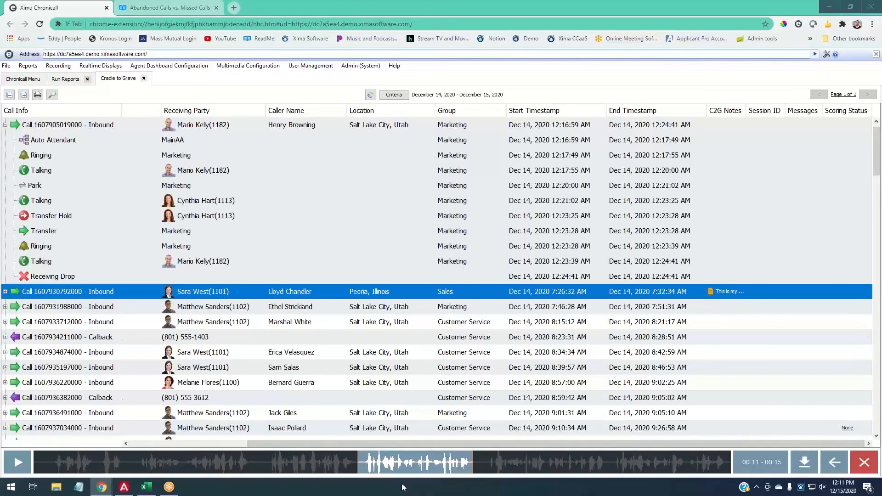
- Exit snippet mode back to the full 24-second recording and dismiss the options list
left_click(828, 457)
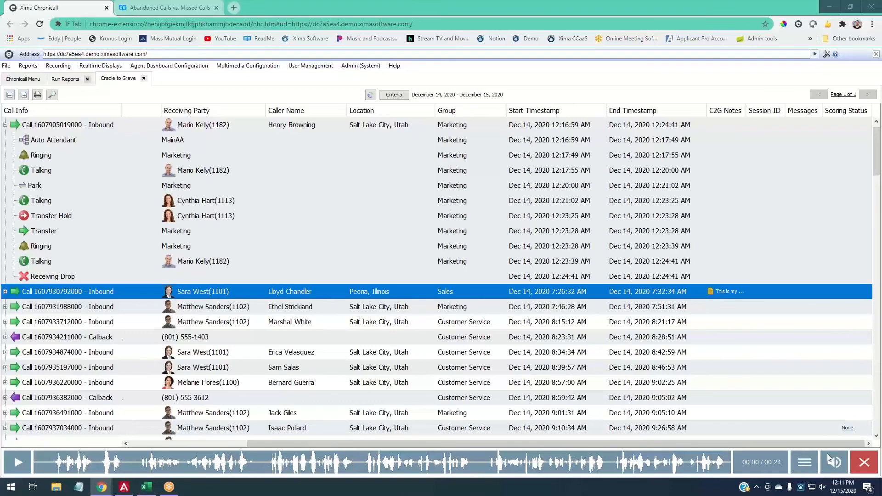
left_click(805, 463)
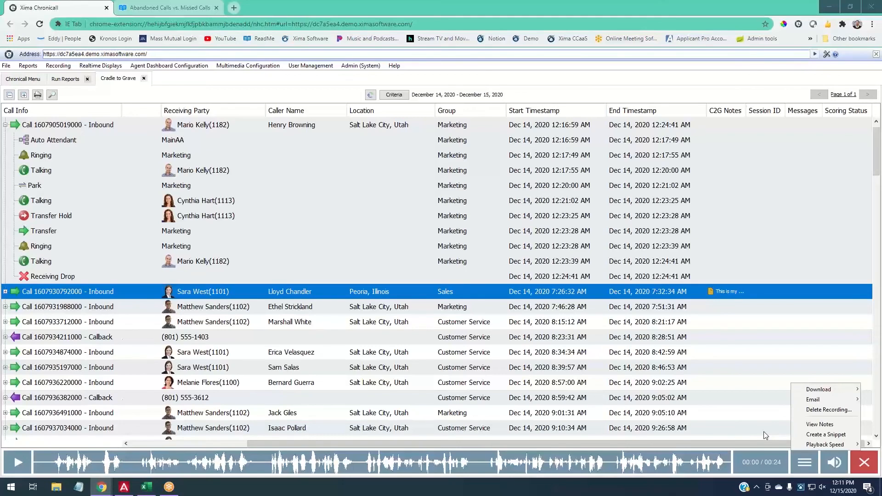
left_click(764, 432)
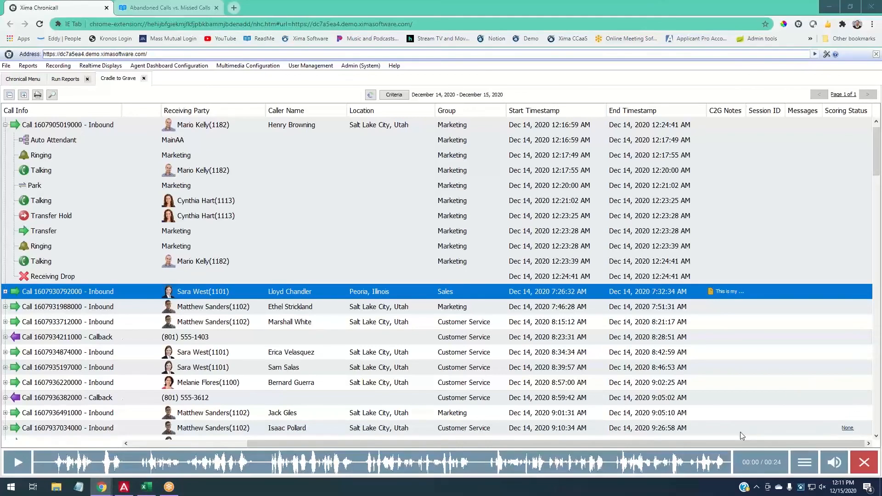
- Open Score Recordings under Recording to see the Demo Mode Campaign's 13 unscored calls
left_click(15, 80)
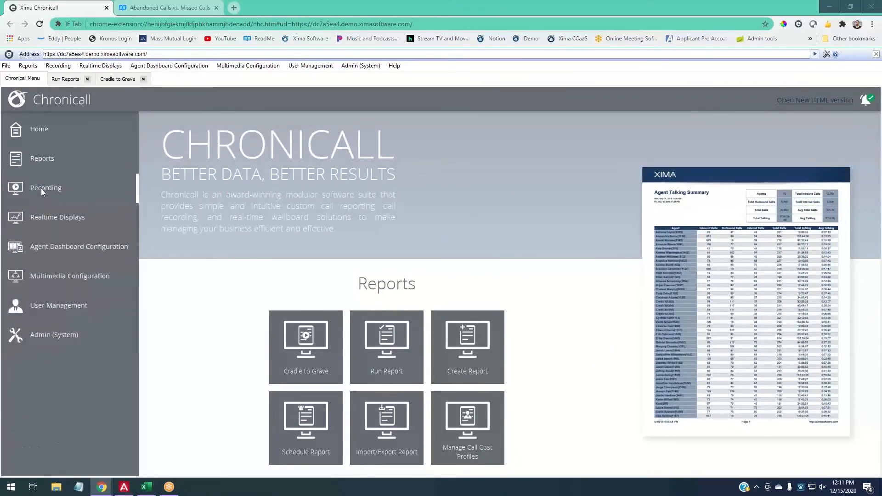
left_click(40, 188)
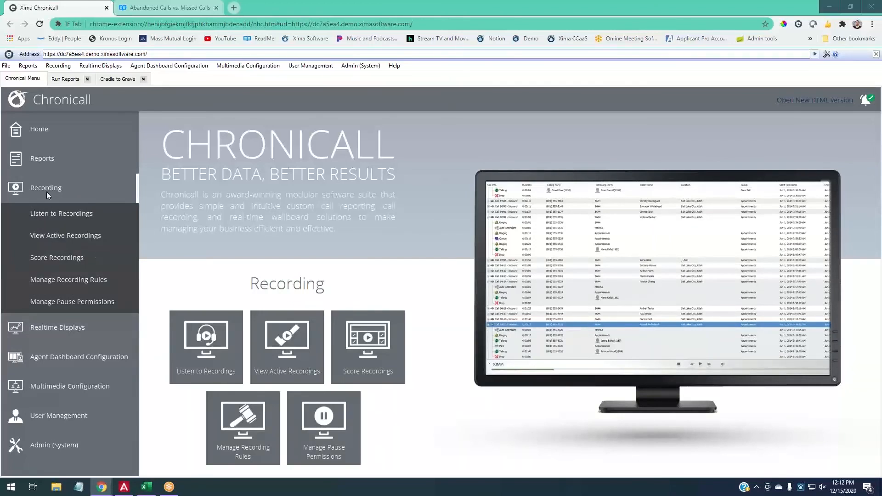
left_click(49, 258)
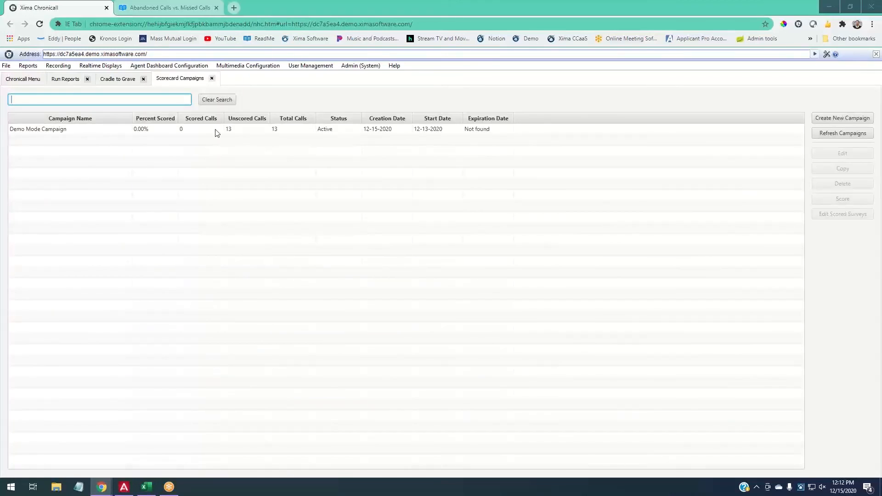
- Start scoring a call in the Demo Mode Campaign and pause its recording playback
left_click(249, 131)
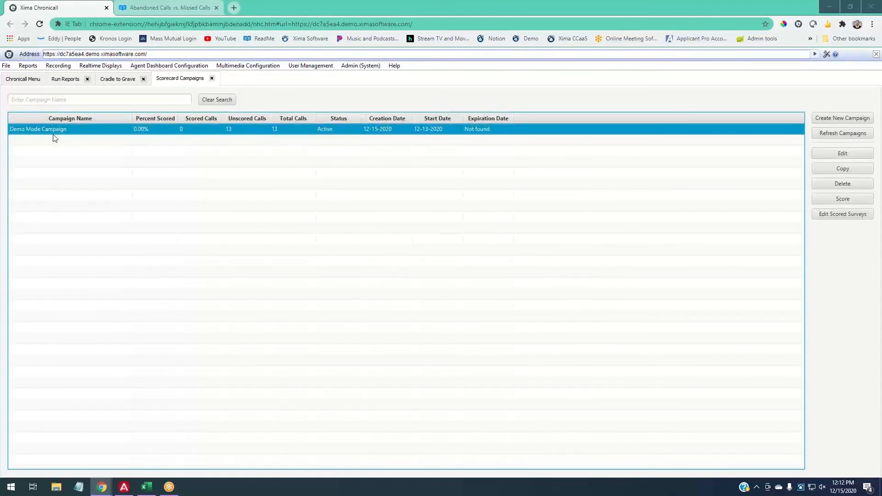
right_click(241, 128)
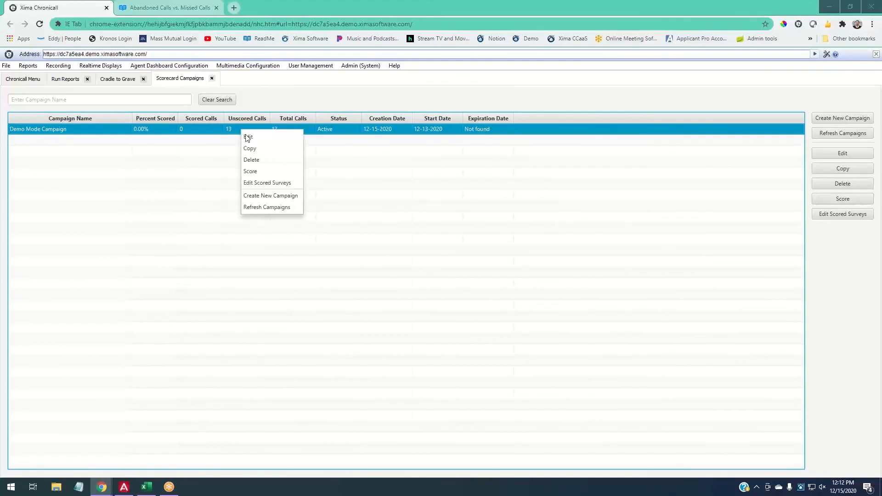
left_click(257, 175)
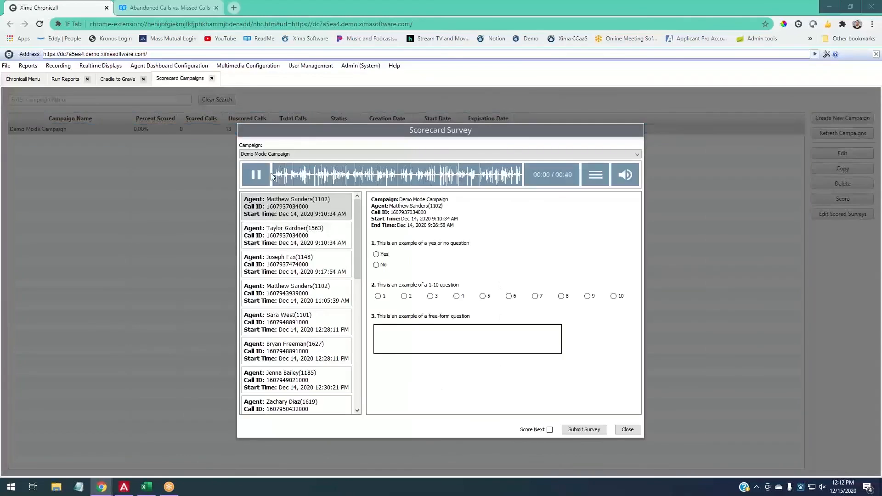
left_click(258, 175)
- Answer the scorecard survey with Yes, 9 and 'Nice!' and submit it
left_click(382, 257)
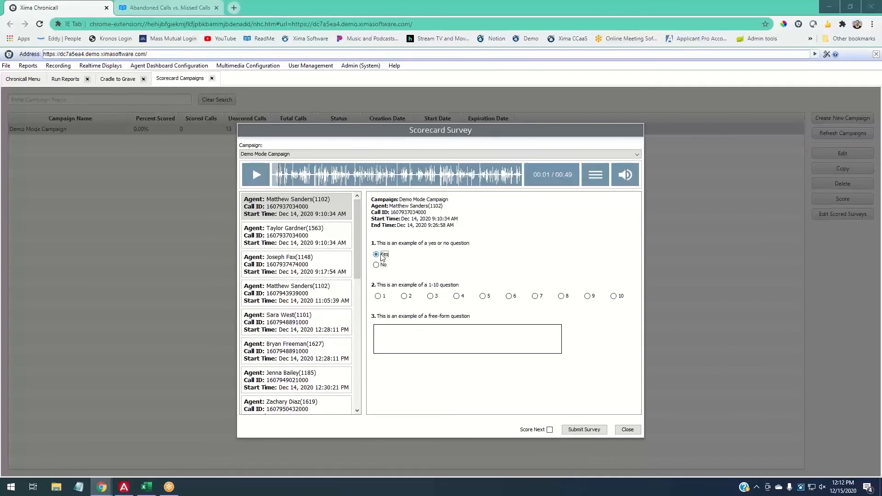
left_click(588, 297)
left_click(450, 331)
type("Nice!")
left_click(592, 432)
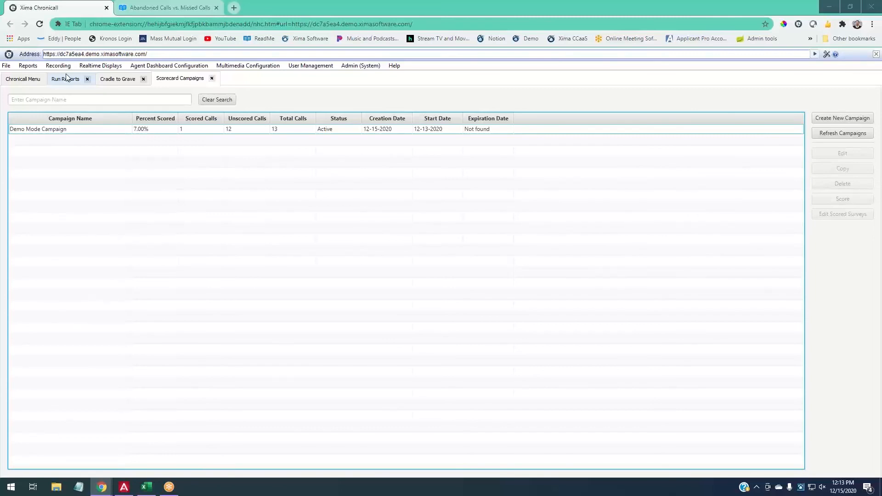
- Filter Run Reports by 'camp' and preview the Agent Scorecard Summary - {Campaign} report
left_click(67, 78)
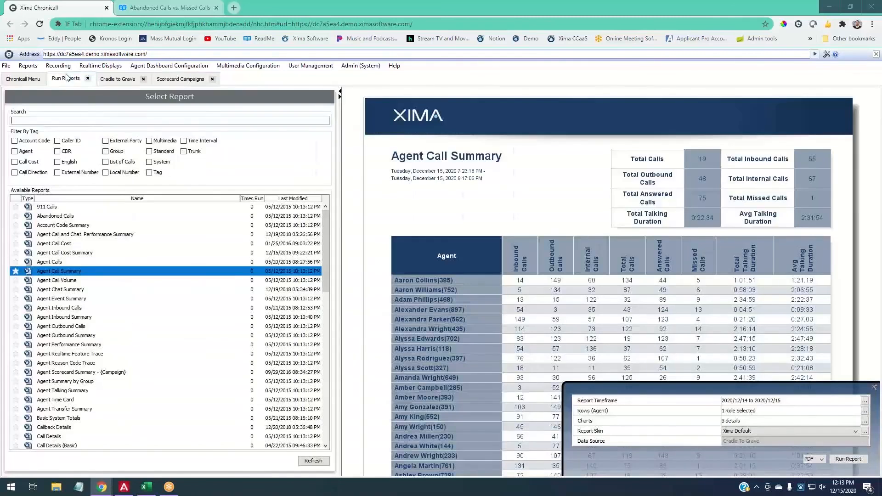
type("campai")
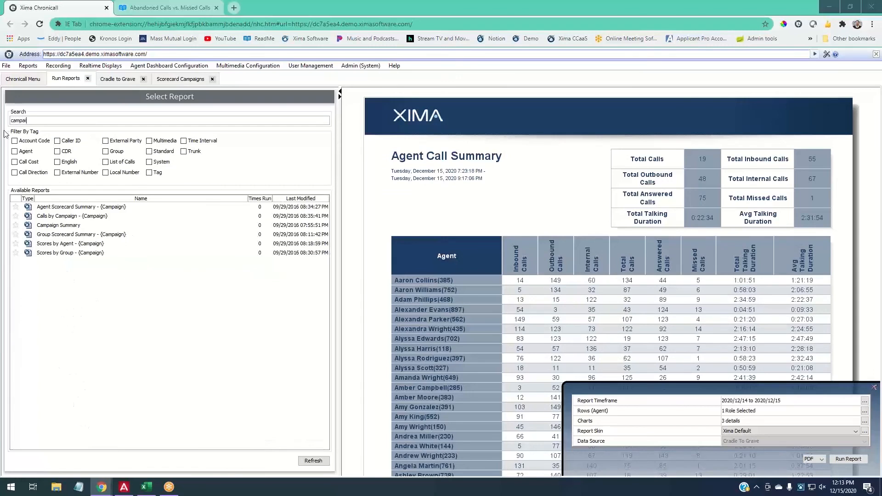
left_click(47, 207)
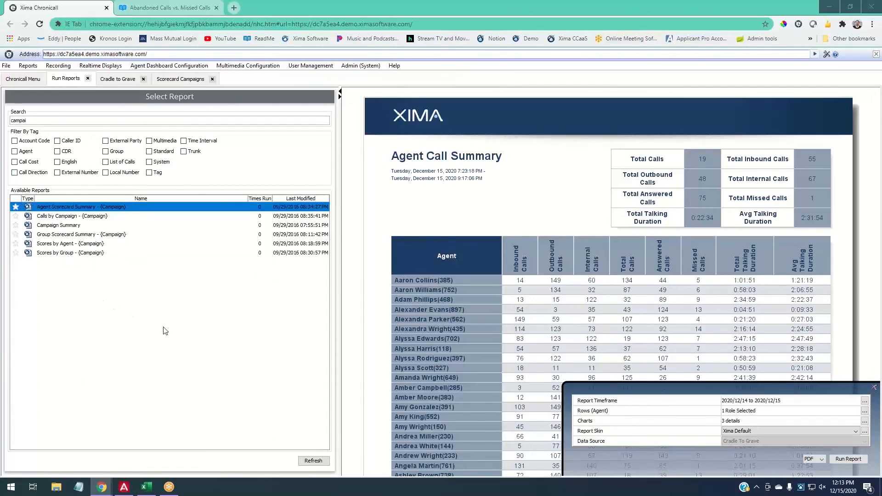
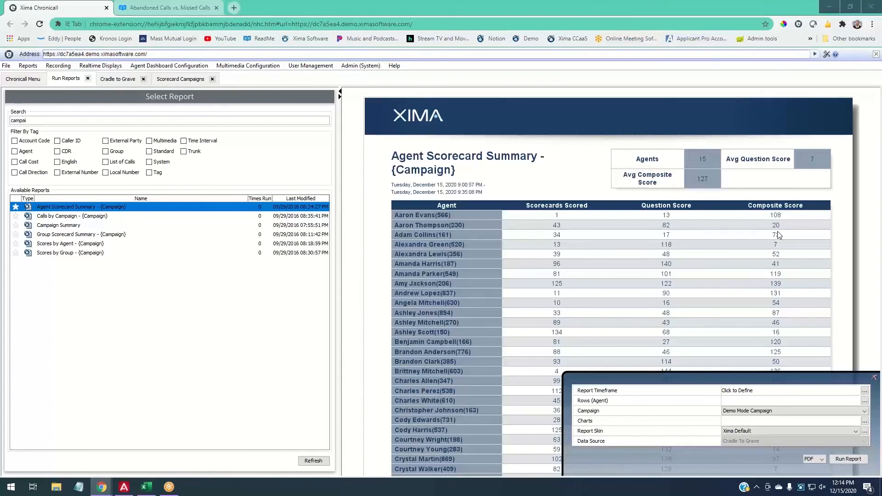
- Switch from the report preview to the Scorecard Campaigns list showing the Demo Mode Campaign
left_click(173, 81)
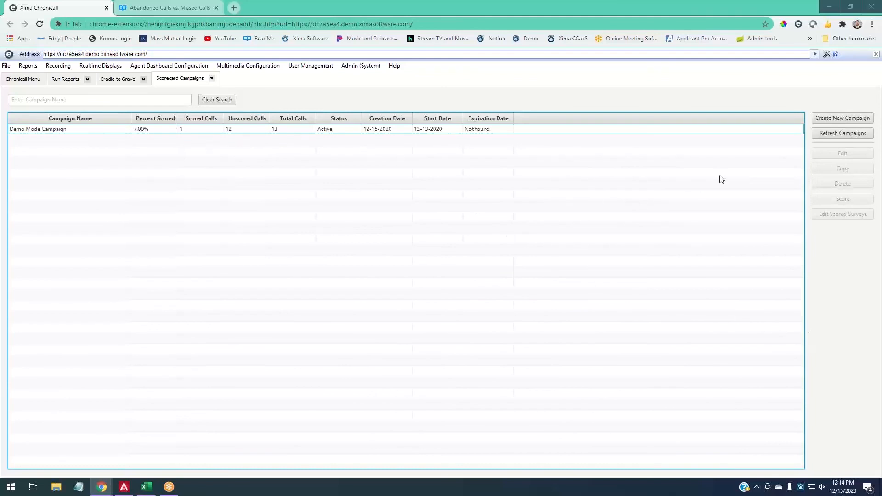
- Visit the Chronicall menu, go back to Scorecard Campaigns and start a new campaign
left_click(30, 78)
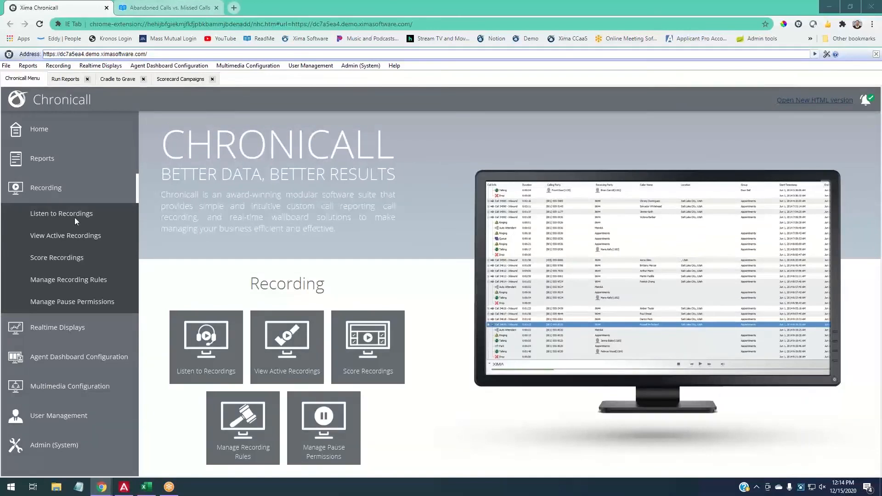
left_click(161, 80)
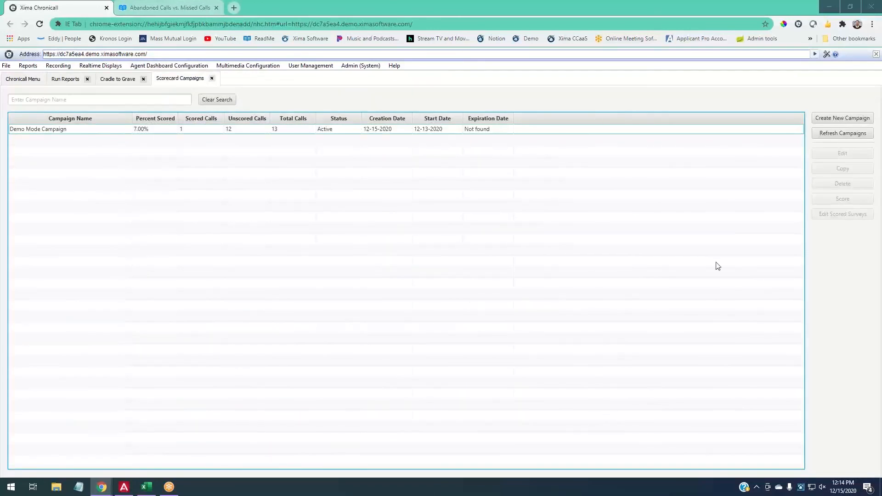
left_click(842, 118)
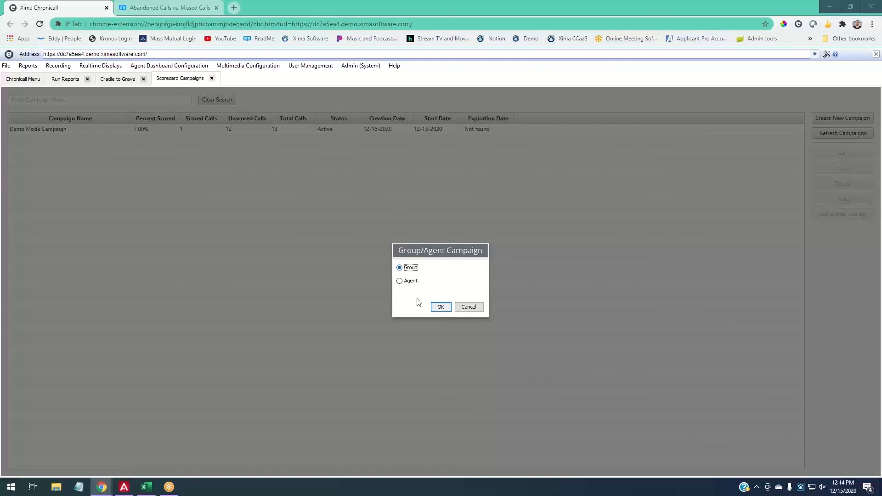
- Confirm Group as the campaign type and add an empty Campaign Group Filter
key("Tab")
key("Return")
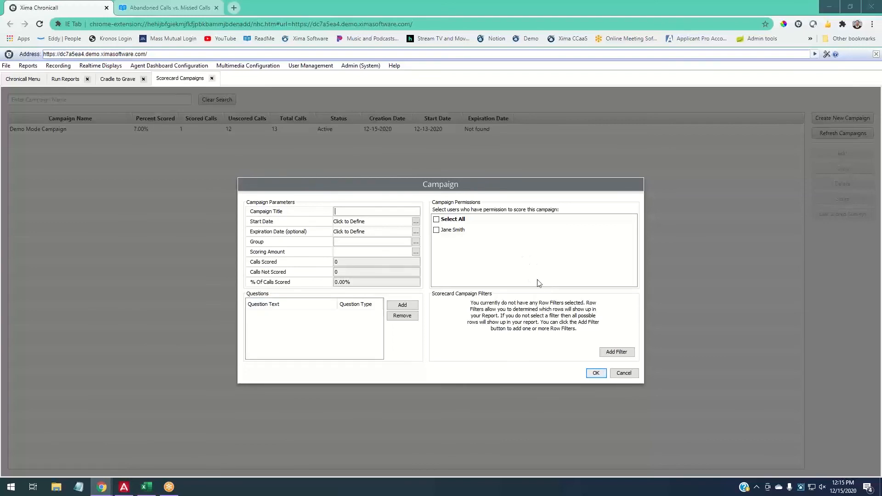
left_click(620, 356)
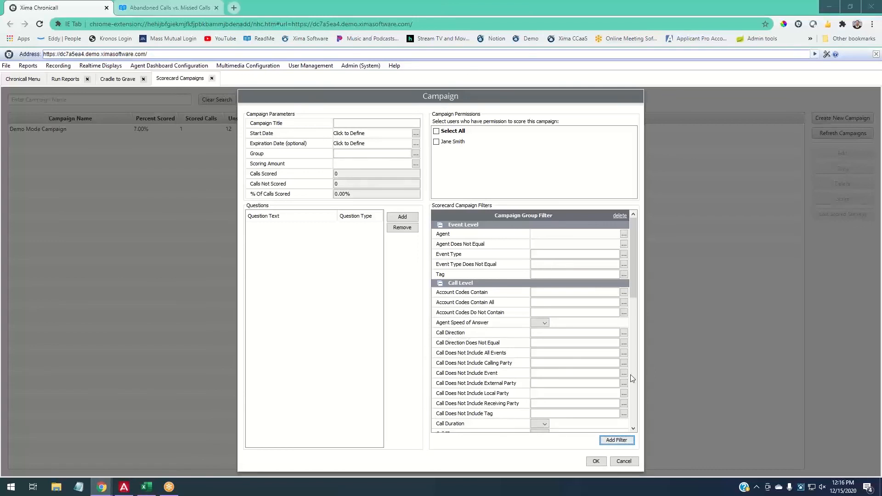
- Limit the filter to Inbound call direction and the Talking event type
left_click(624, 332)
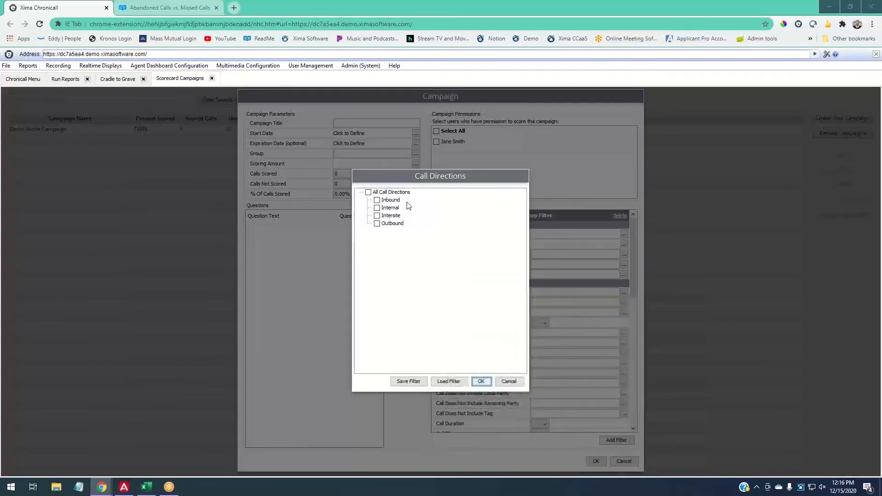
left_click(482, 382)
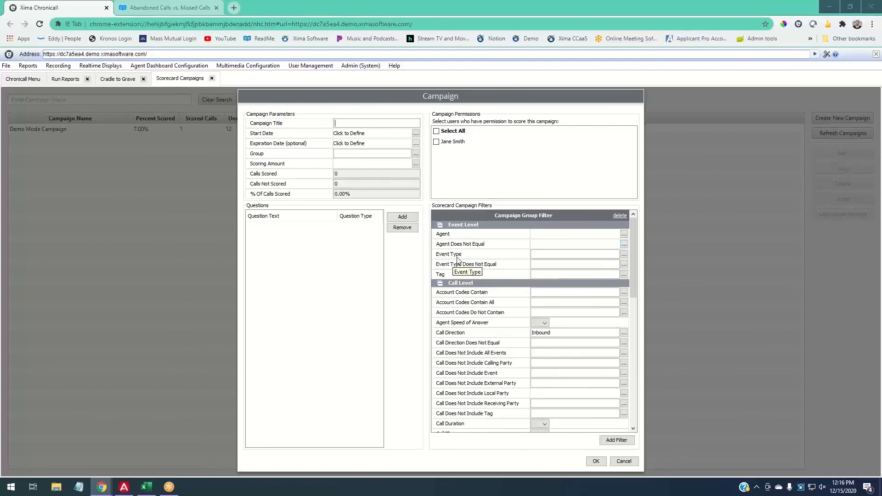
left_click(625, 254)
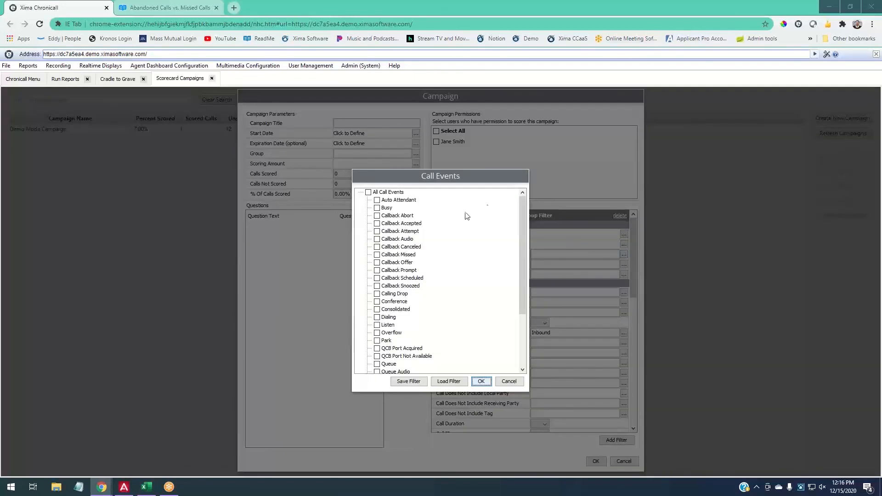
scroll(474, 253, "down", 3)
left_click(398, 331)
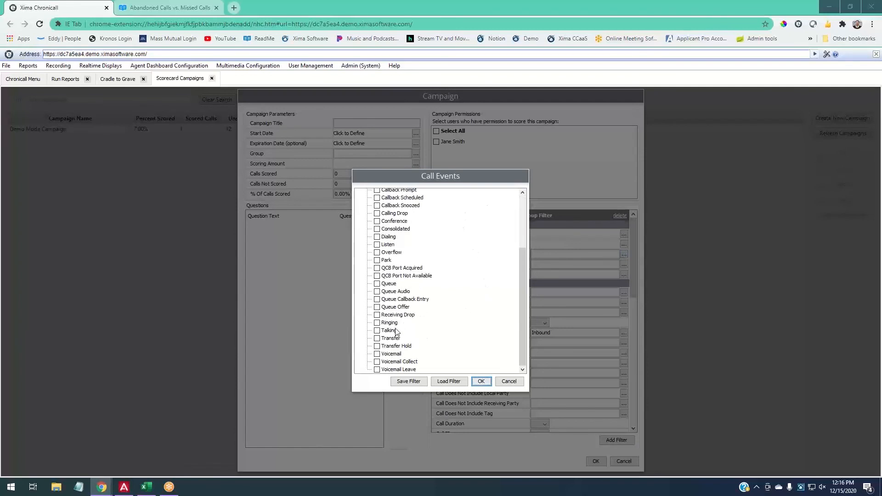
left_click(480, 383)
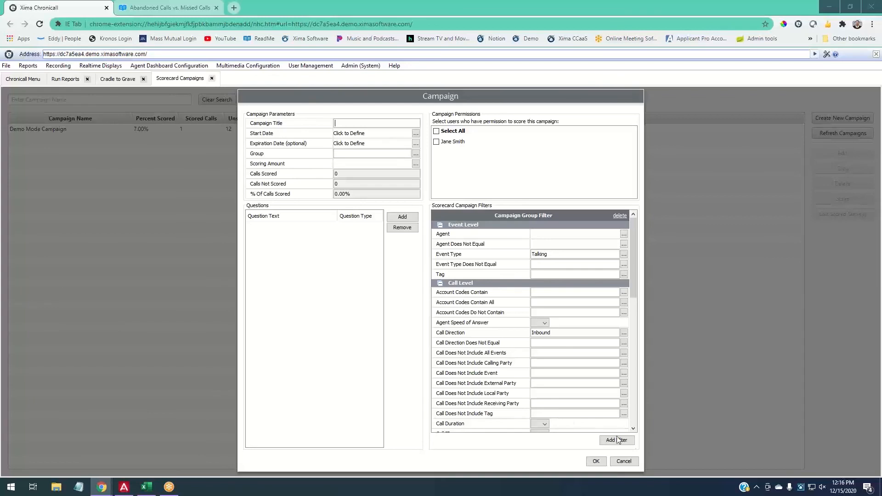
- Require an Event Duration greater than or equal to 0:02:00
scroll(570, 366, "down", 1)
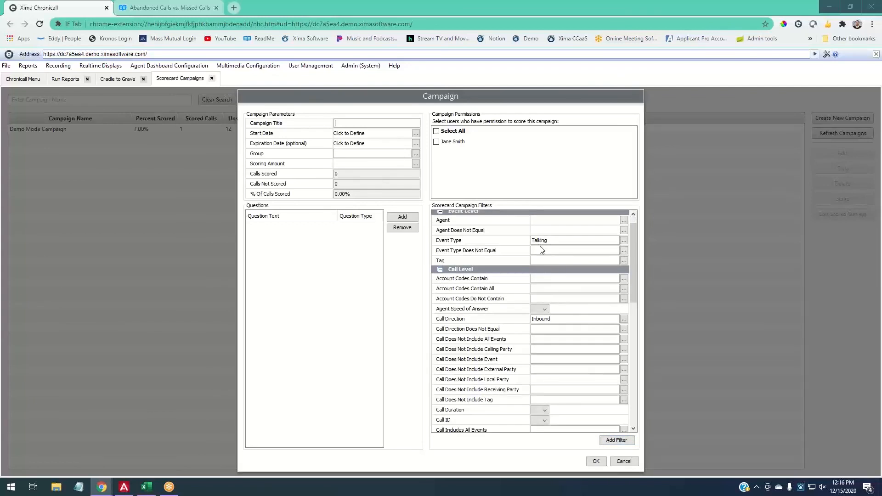
scroll(492, 367, "down", 5)
scroll(492, 368, "down", 3)
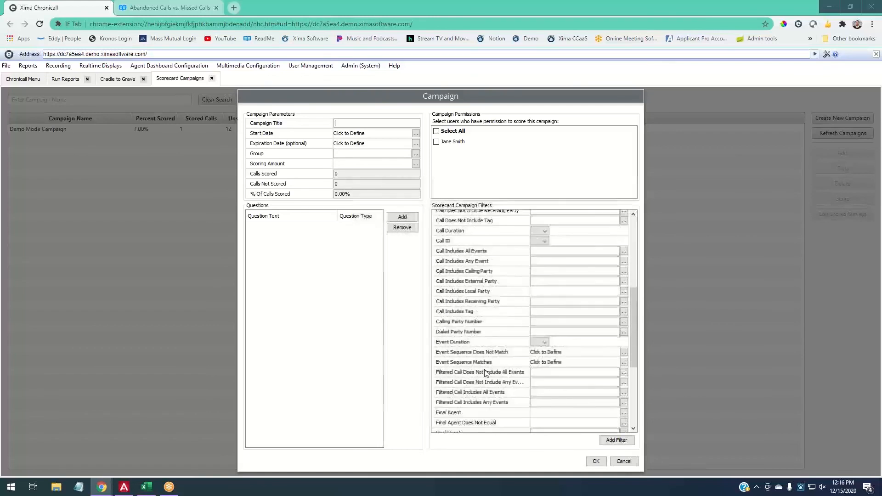
left_click(539, 342)
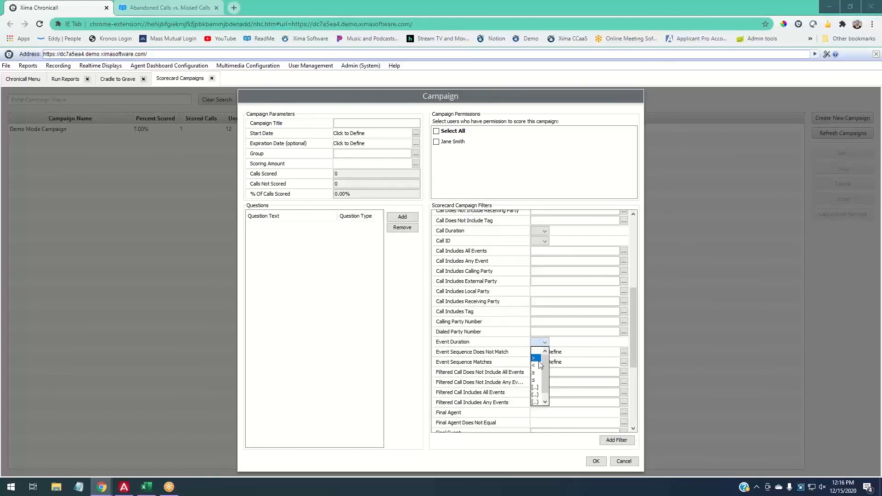
left_click(538, 373)
left_click(588, 343)
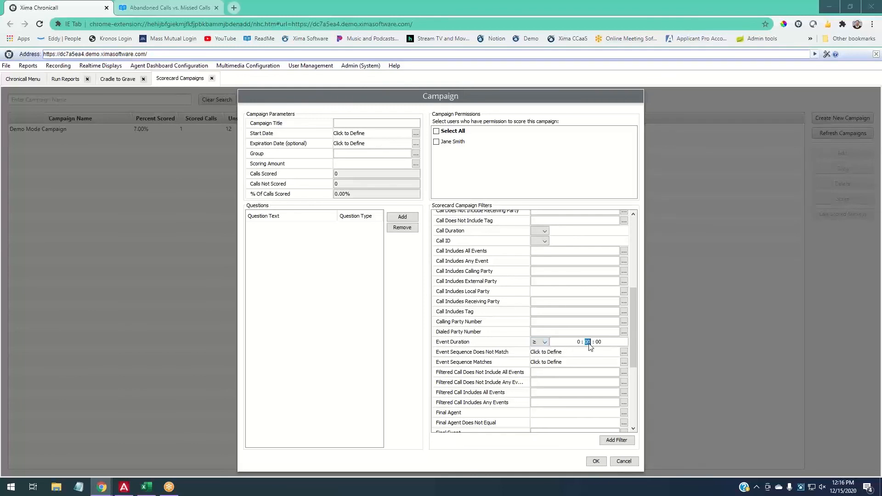
type("2")
scroll(548, 361, "up", 10)
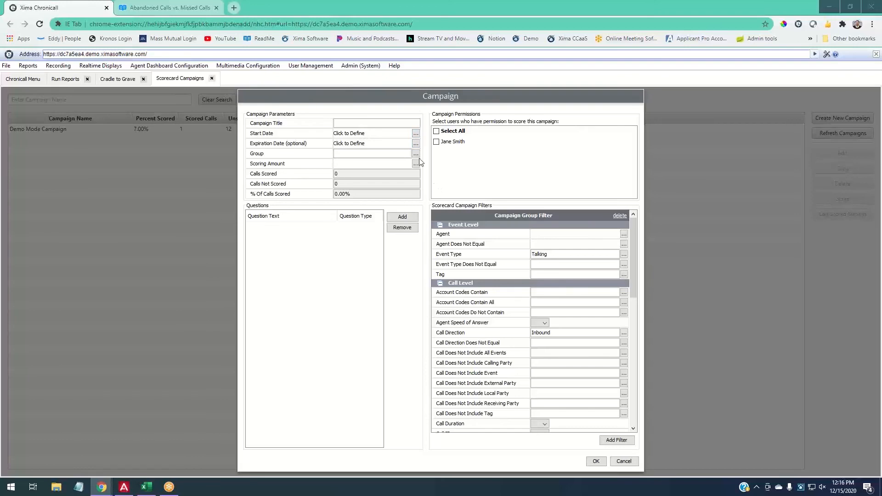
- Title the campaign 'Jane's Team' with a start date of November 2, 2020
left_click(355, 125)
type("Jane's Team")
left_click(417, 133)
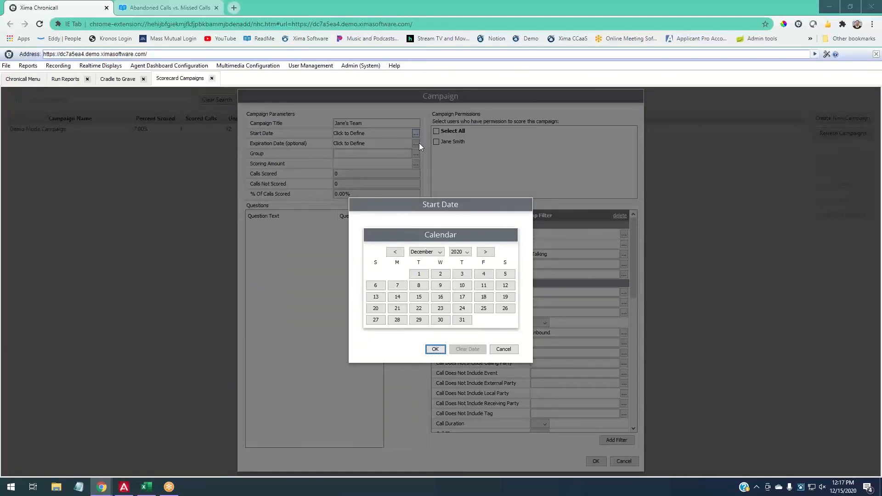
left_click(400, 252)
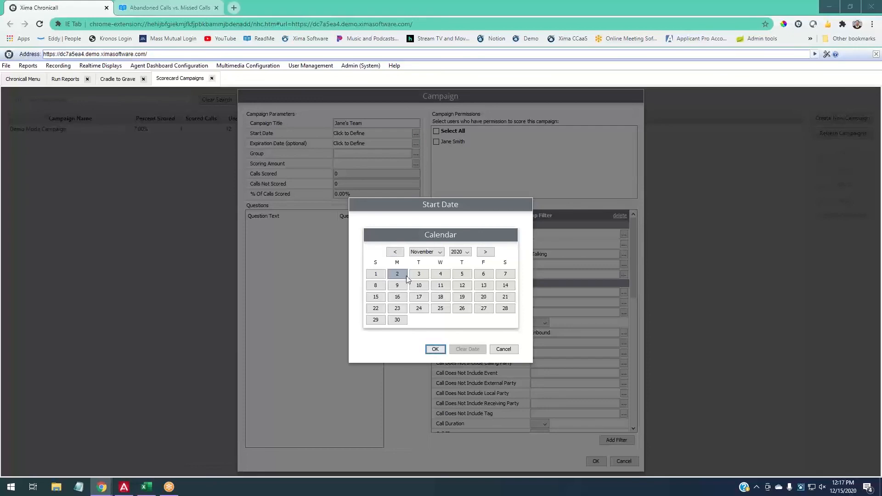
left_click(487, 253)
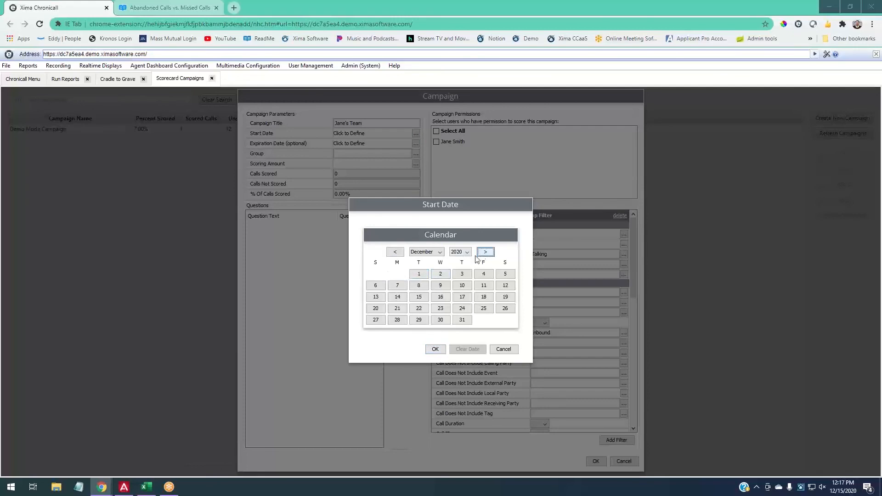
left_click(486, 252)
left_click(487, 271)
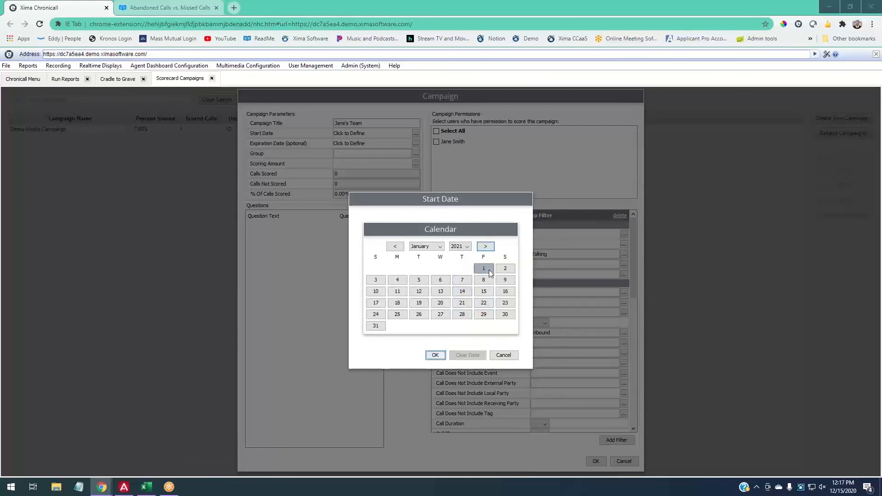
left_click(398, 280)
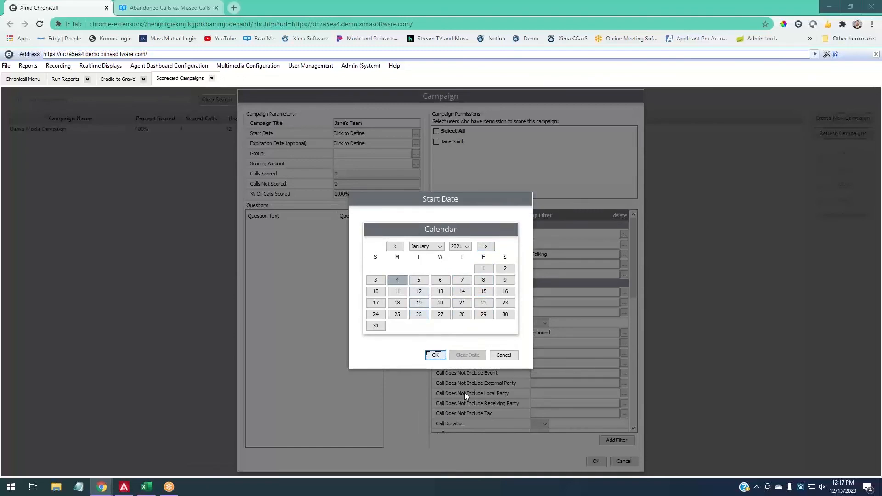
left_click(396, 247)
left_click(395, 247)
left_click(399, 271)
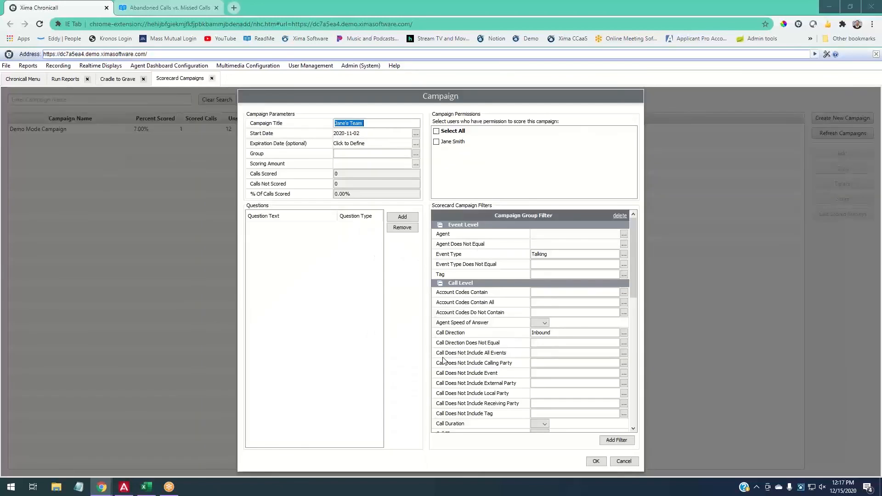
left_click(435, 357)
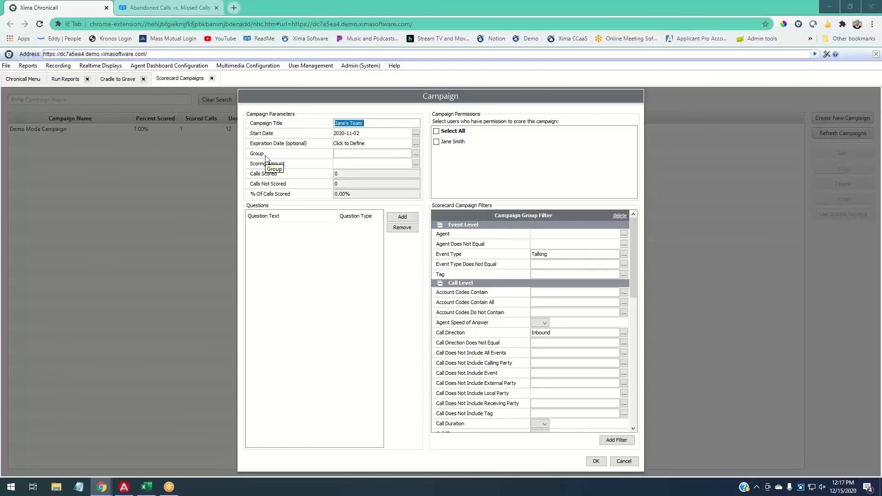
- Assign the Customer Service group and bring up its per-group scoring amount settings
left_click(413, 154)
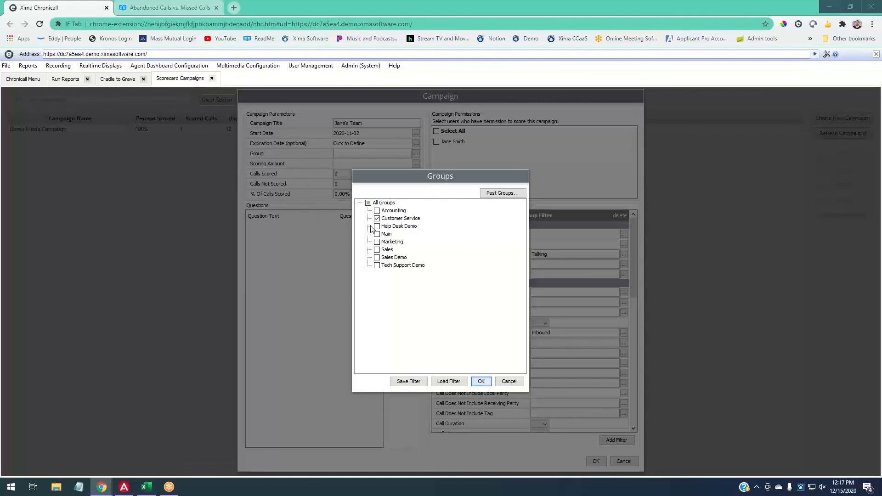
left_click(482, 382)
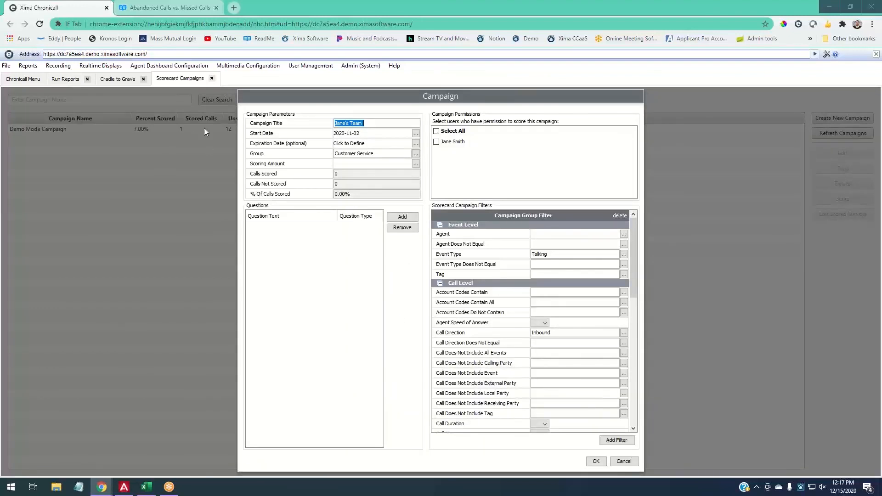
left_click(415, 165)
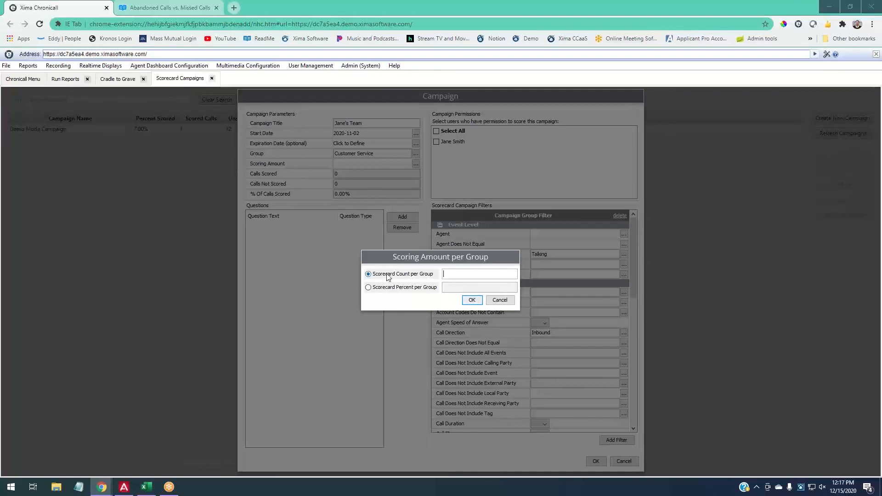
- Replace the per-group scorecard count with 2% of calls per group
left_click(448, 279)
type("15")
key("BackSpace")
key("BackSpace")
left_click(423, 289)
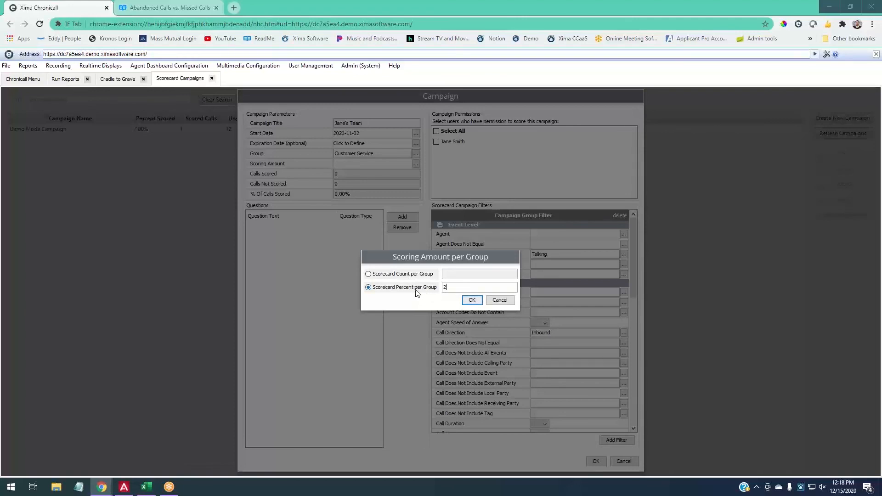
left_click(475, 302)
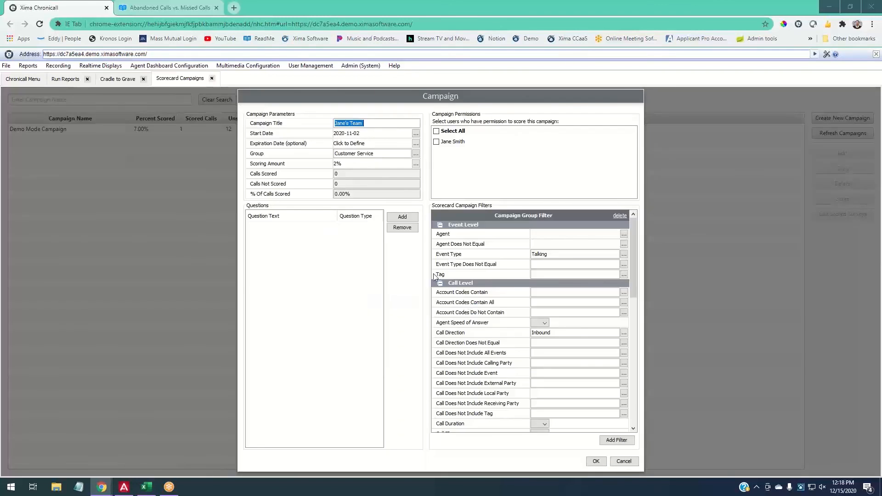
- Add a Yes or No question 'Did they?'
left_click(401, 218)
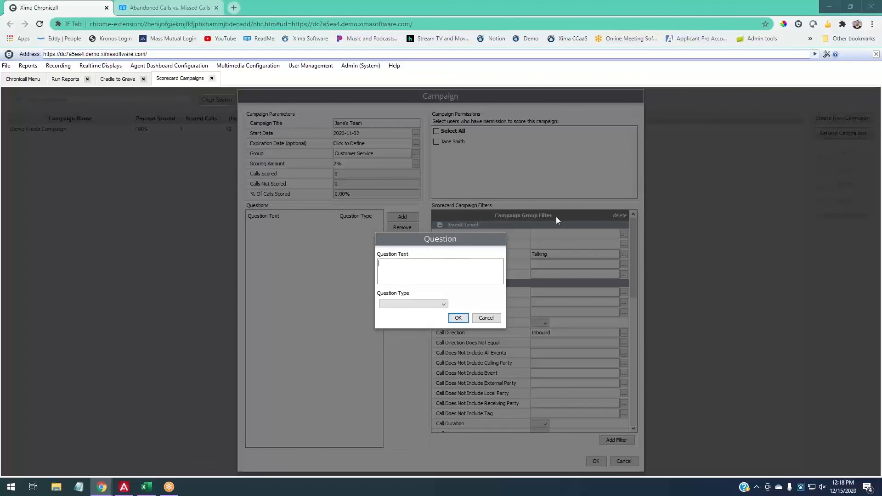
left_click(437, 305)
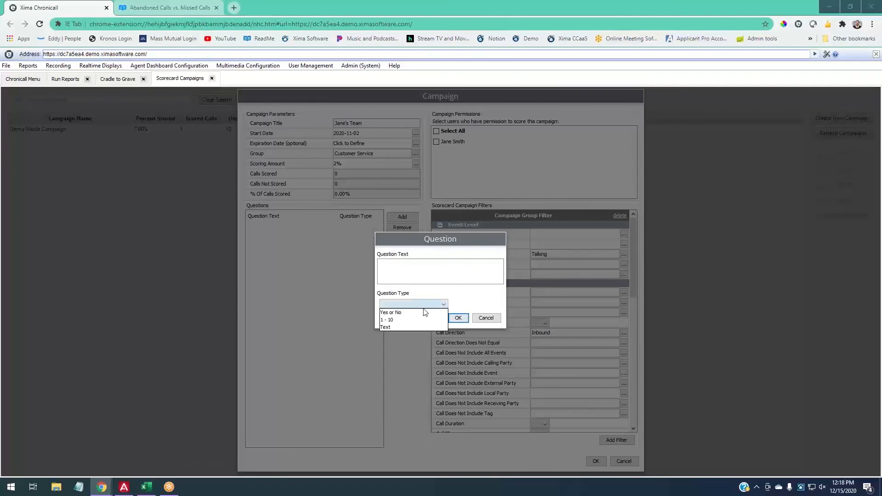
left_click(414, 309)
left_click(427, 282)
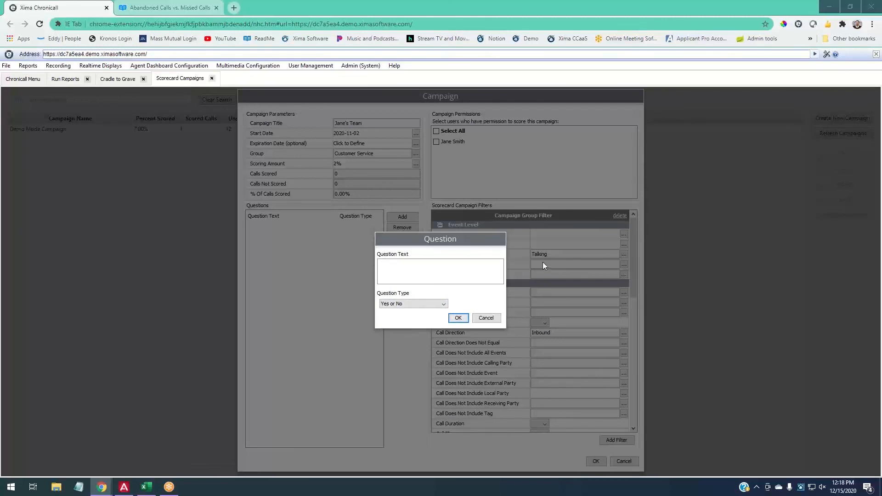
type("Did they?")
left_click(458, 318)
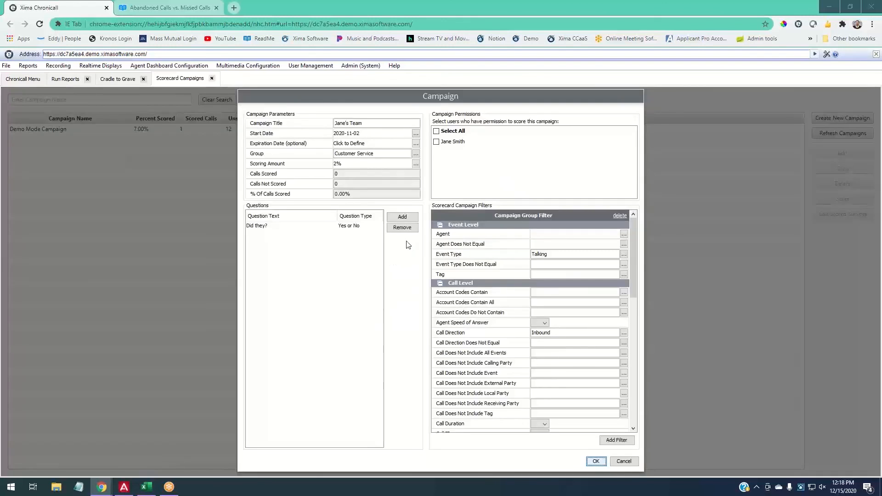
- Add a 1 - 10 question 'How well?'
left_click(401, 217)
left_click(429, 304)
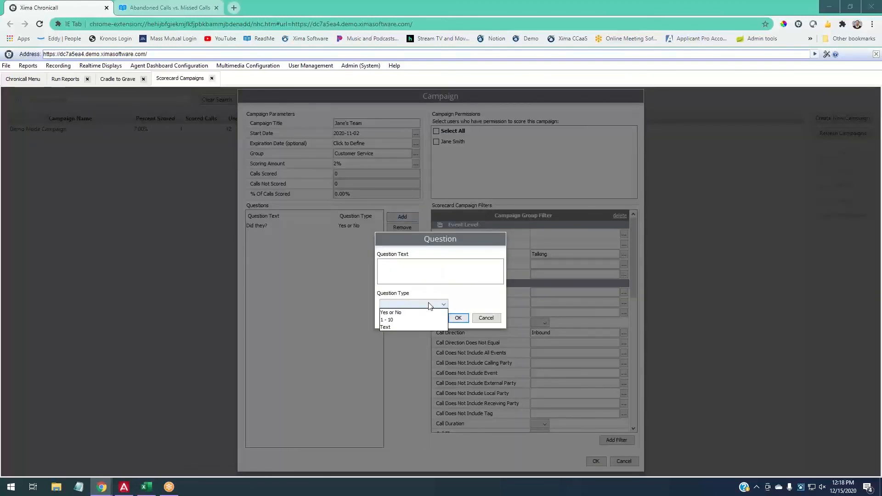
left_click(404, 317)
left_click(413, 278)
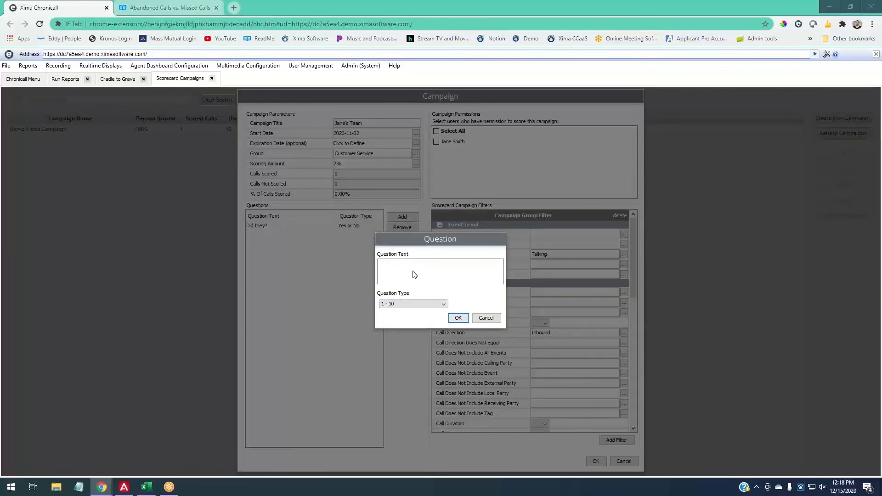
type("How well?")
left_click(458, 318)
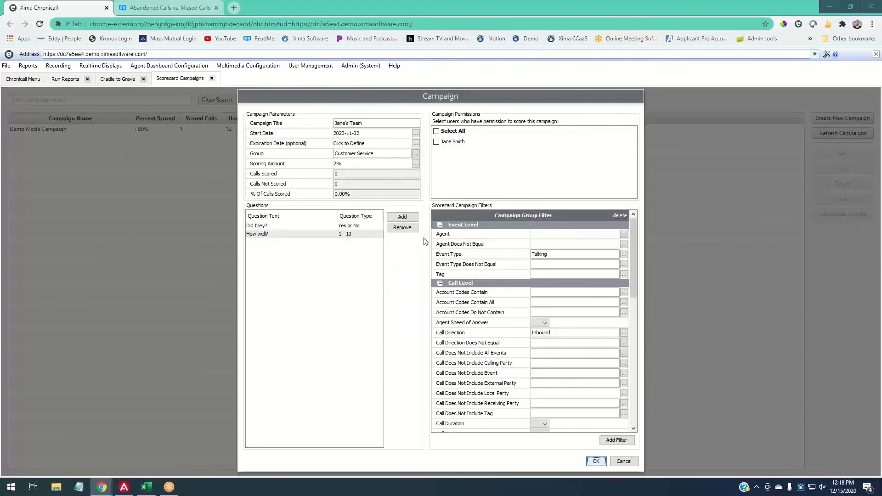
- Add a Text question 'Notes/Comments:' and grant the listed user scoring permission
left_click(402, 216)
left_click(415, 303)
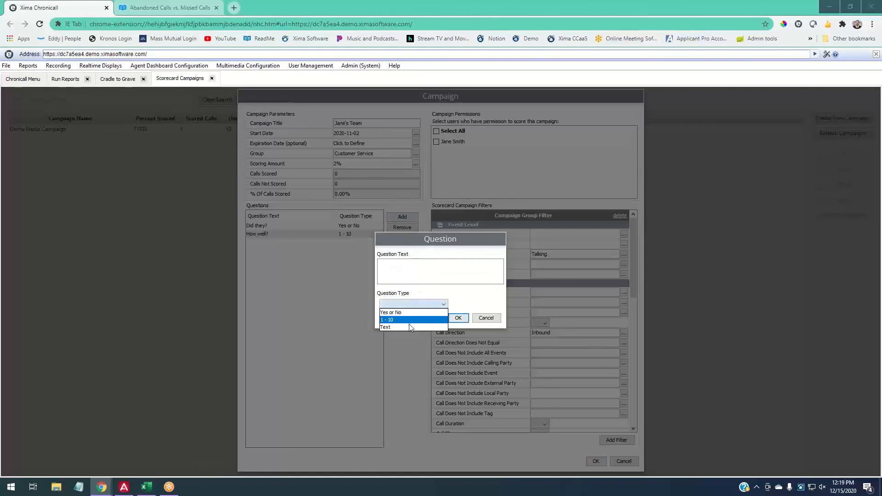
left_click(412, 326)
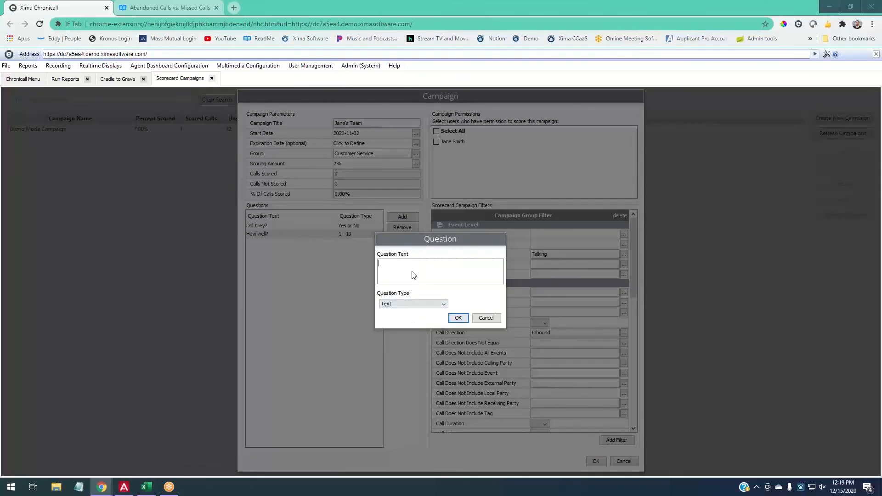
type("Noes")
key("BackSpace")
key("BackSpace")
type("tes/Comments:")
key("Return")
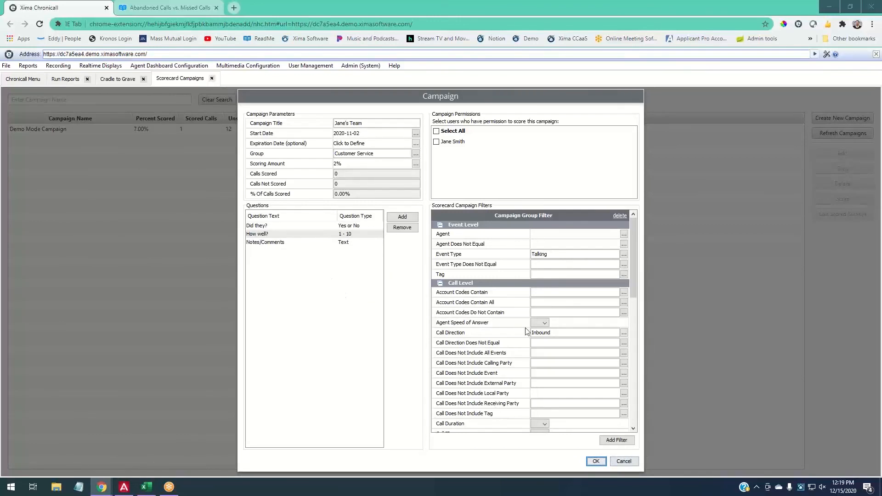
left_click(437, 142)
- Save the campaign, preview the Group Scorecard Summary and Scores by Group reports, then return to the list
left_click(596, 461)
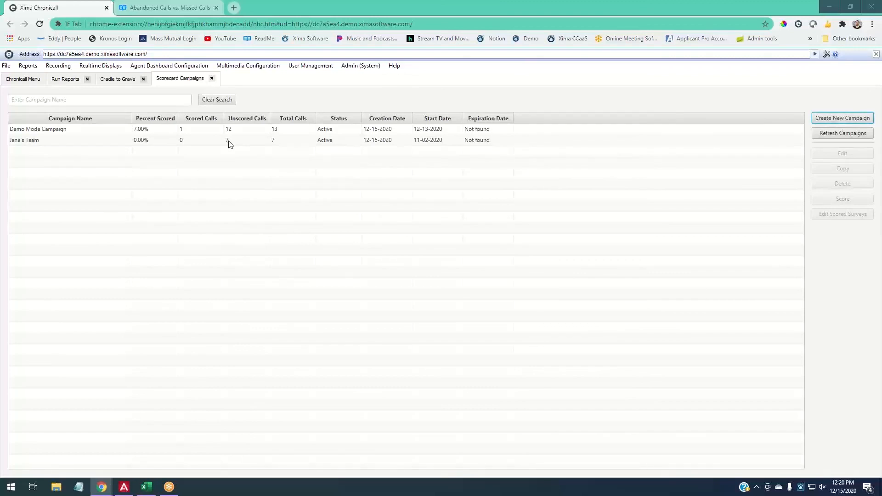
left_click(74, 78)
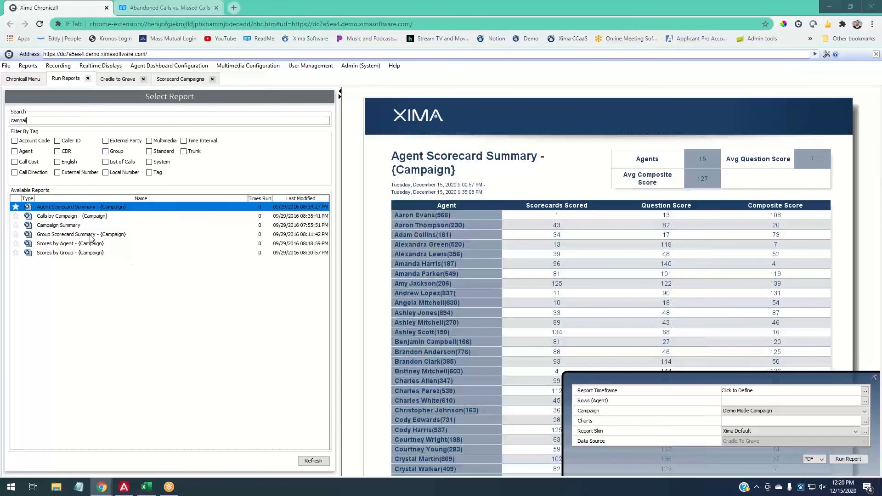
left_click(58, 235)
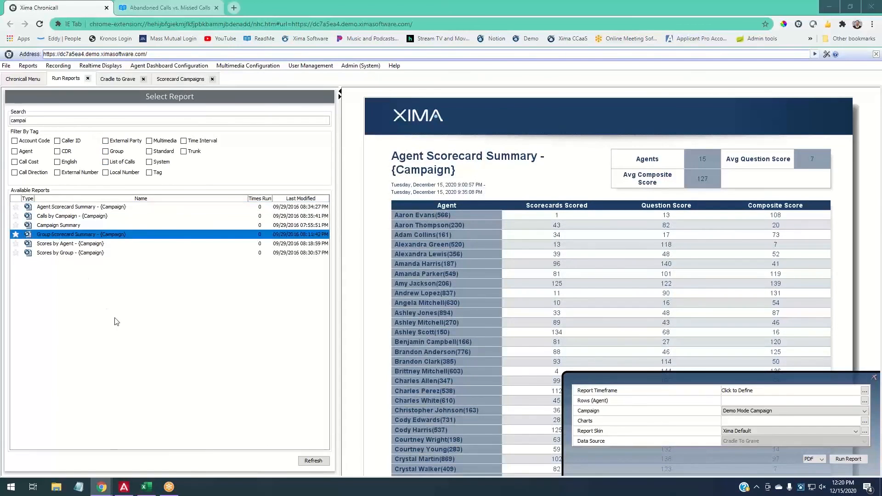
left_click(65, 253)
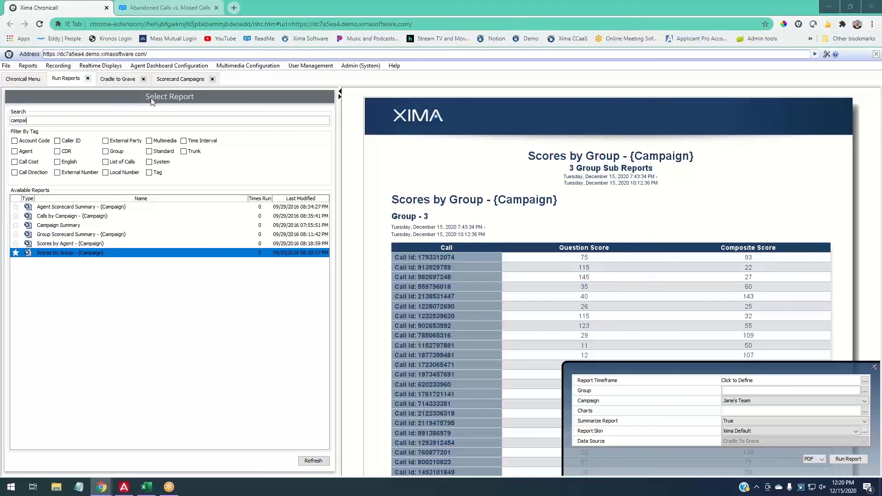
left_click(164, 80)
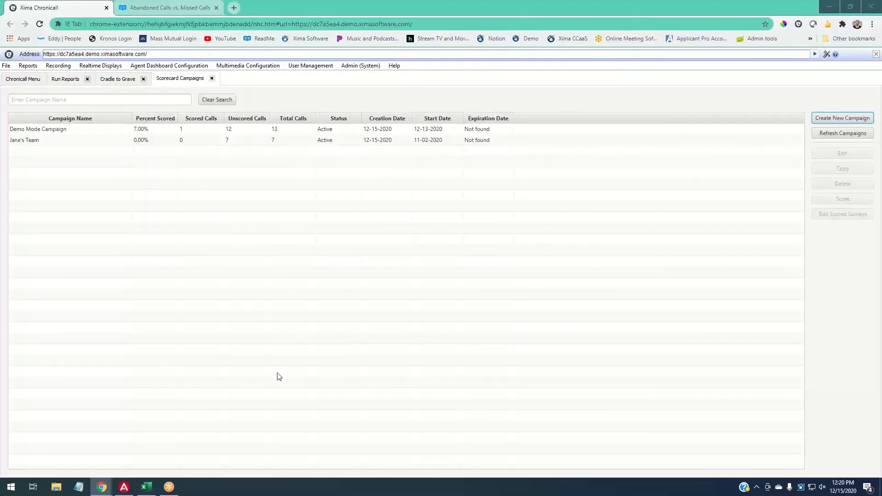